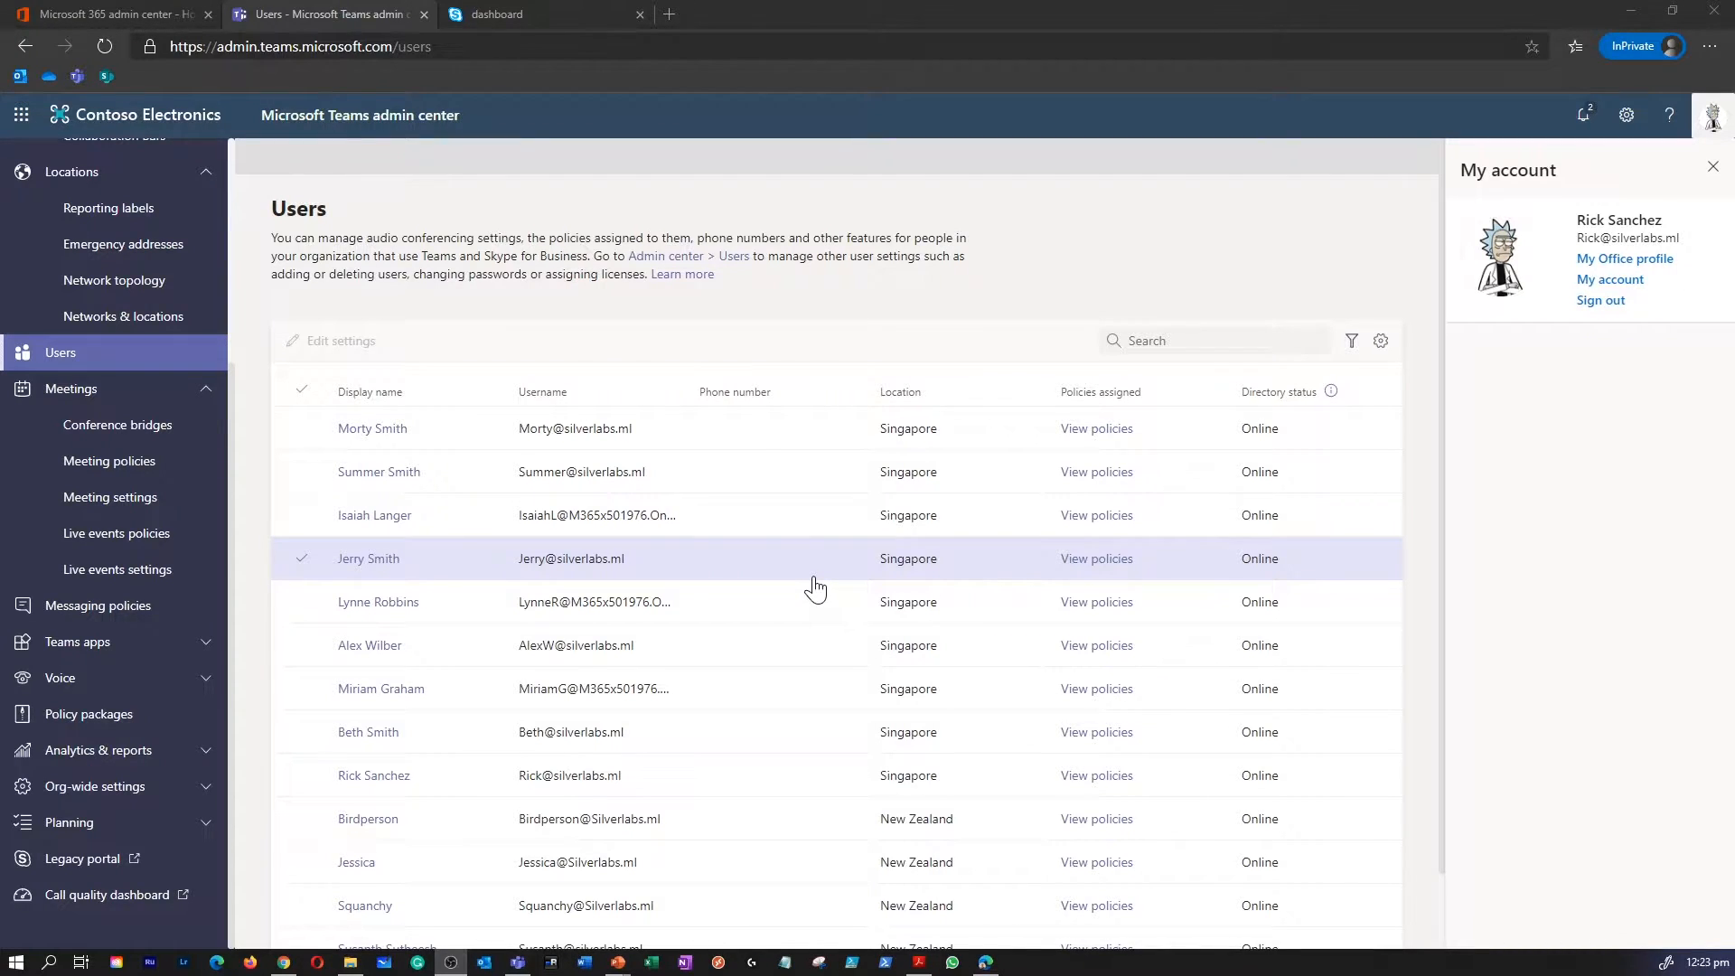
Switch to the Microsoft 365 admin center and start adding a new group of type Microsoft 365
left_click(128, 12)
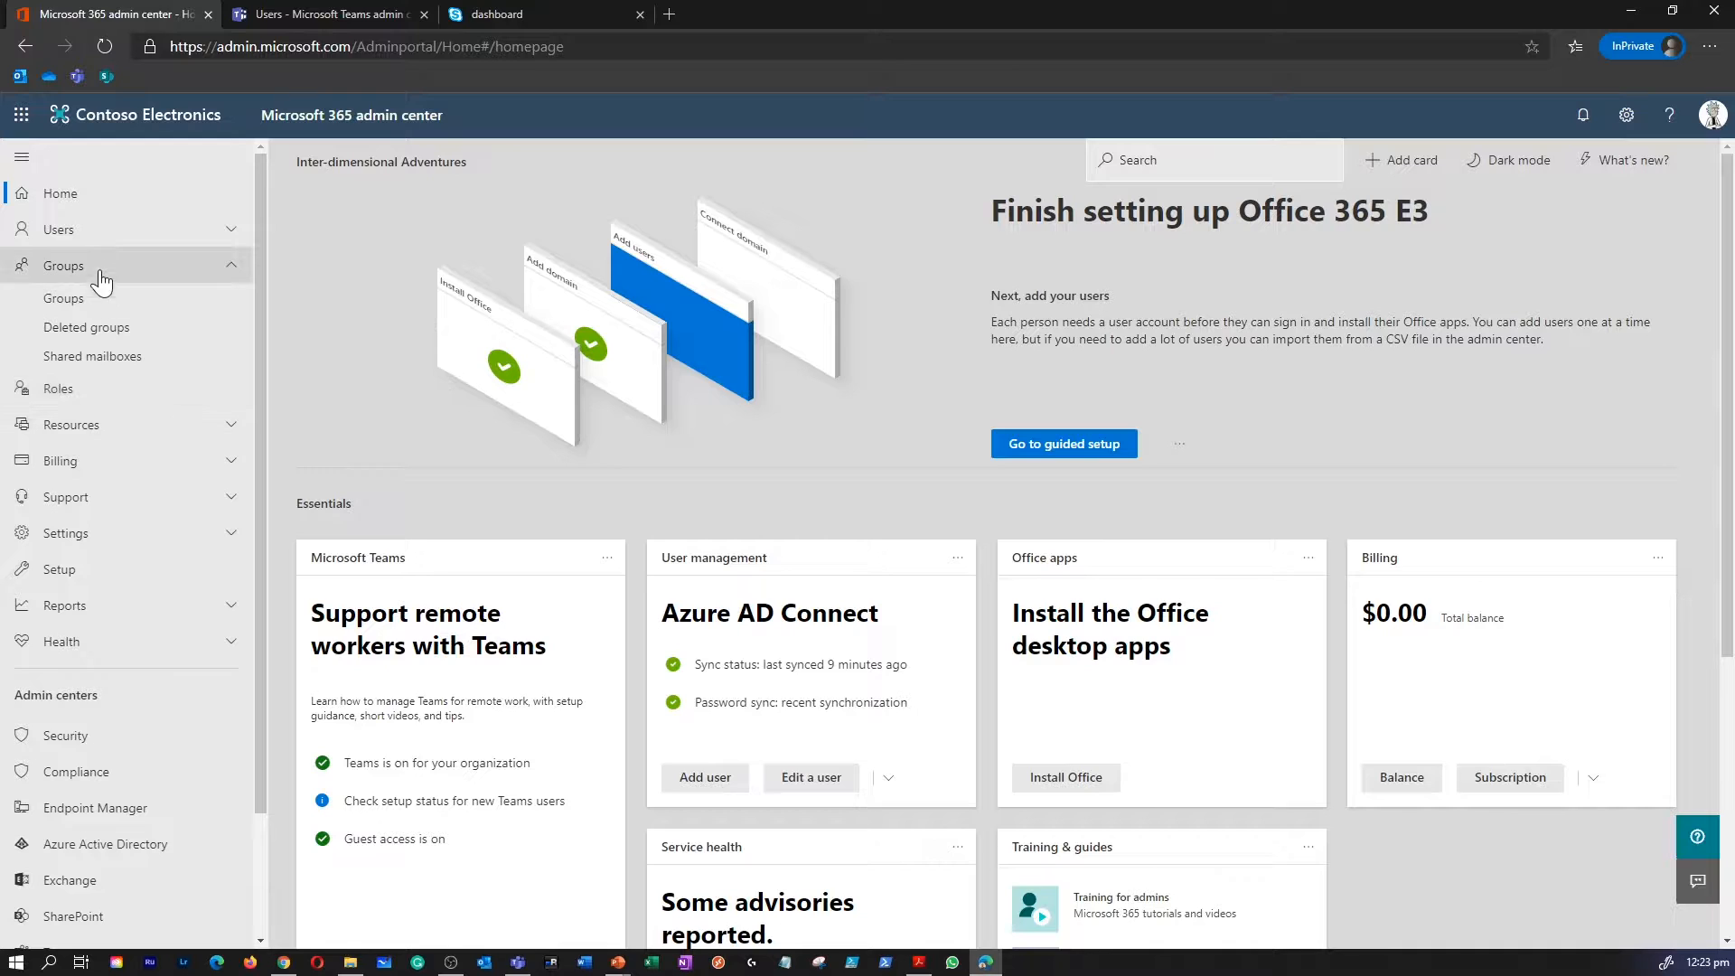
left_click(103, 302)
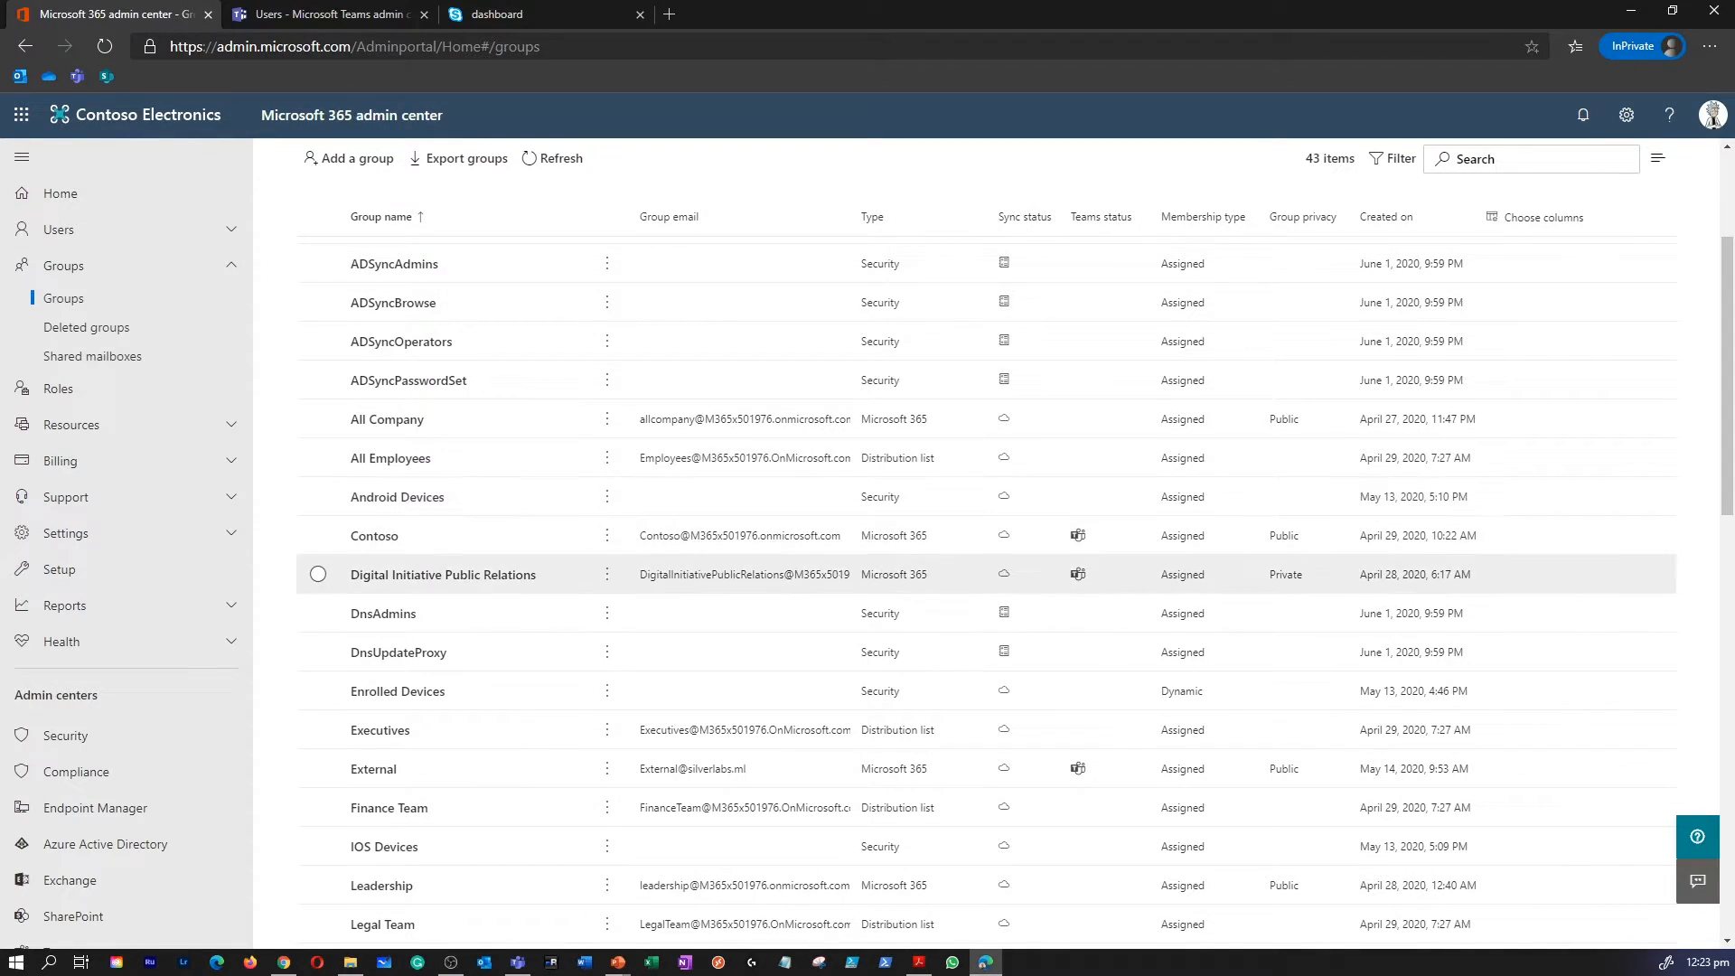
scroll(824, 599, "up", 3)
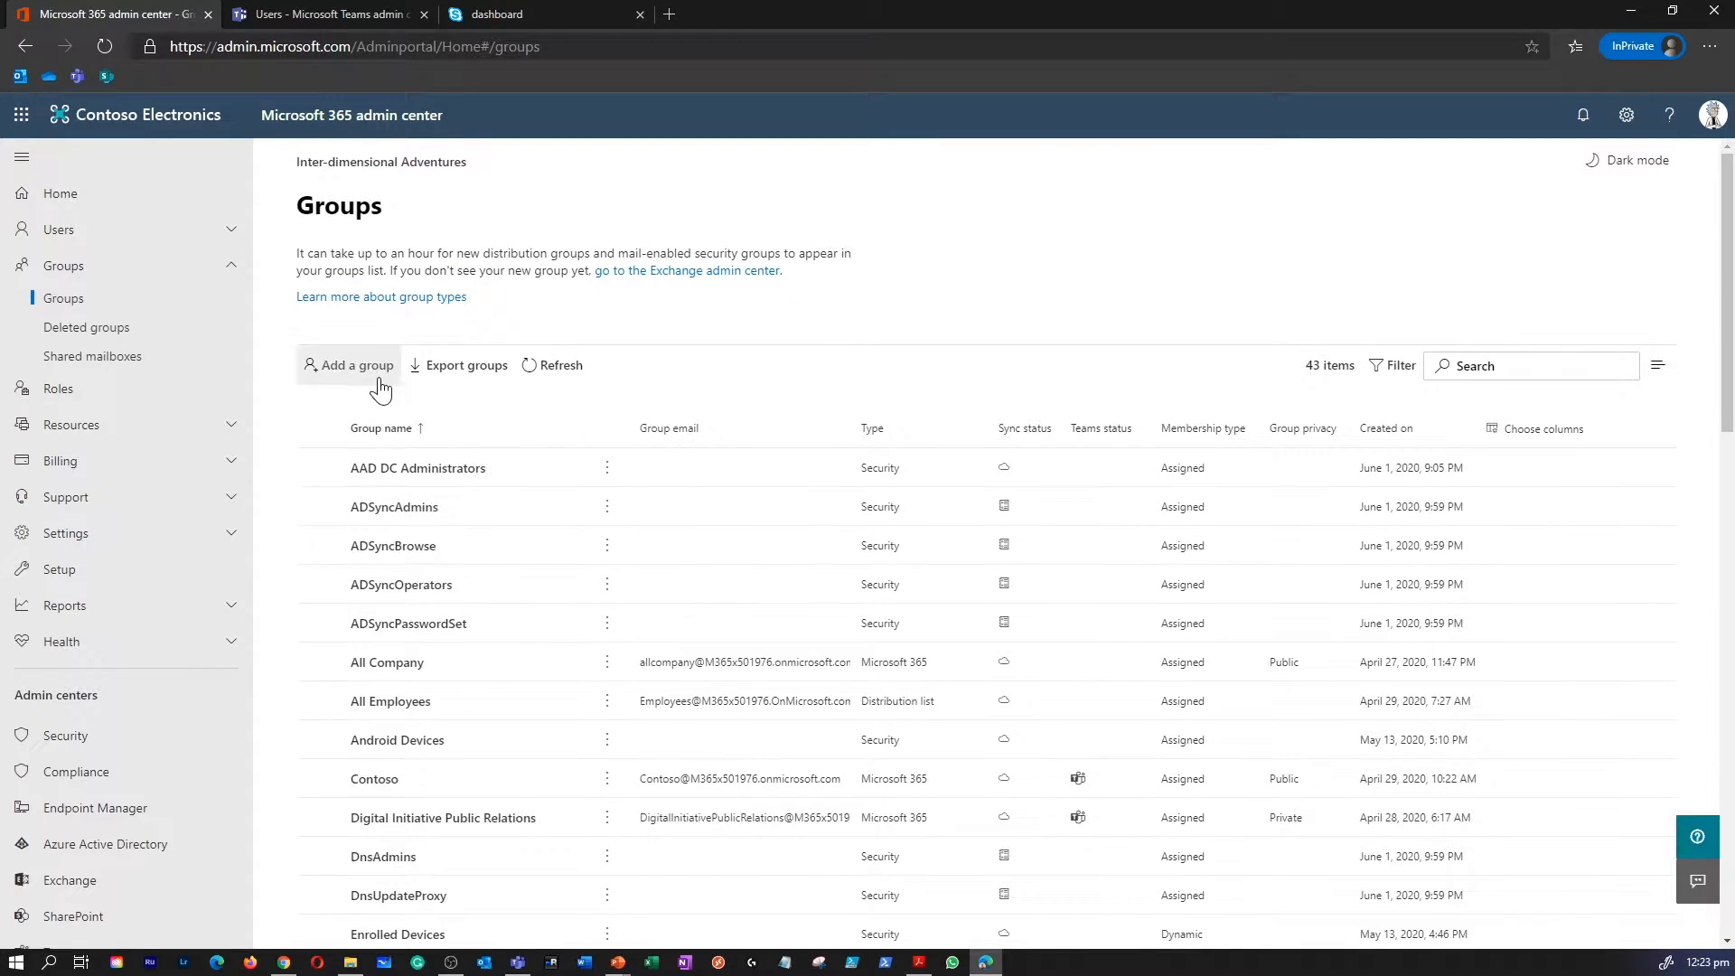
left_click(344, 380)
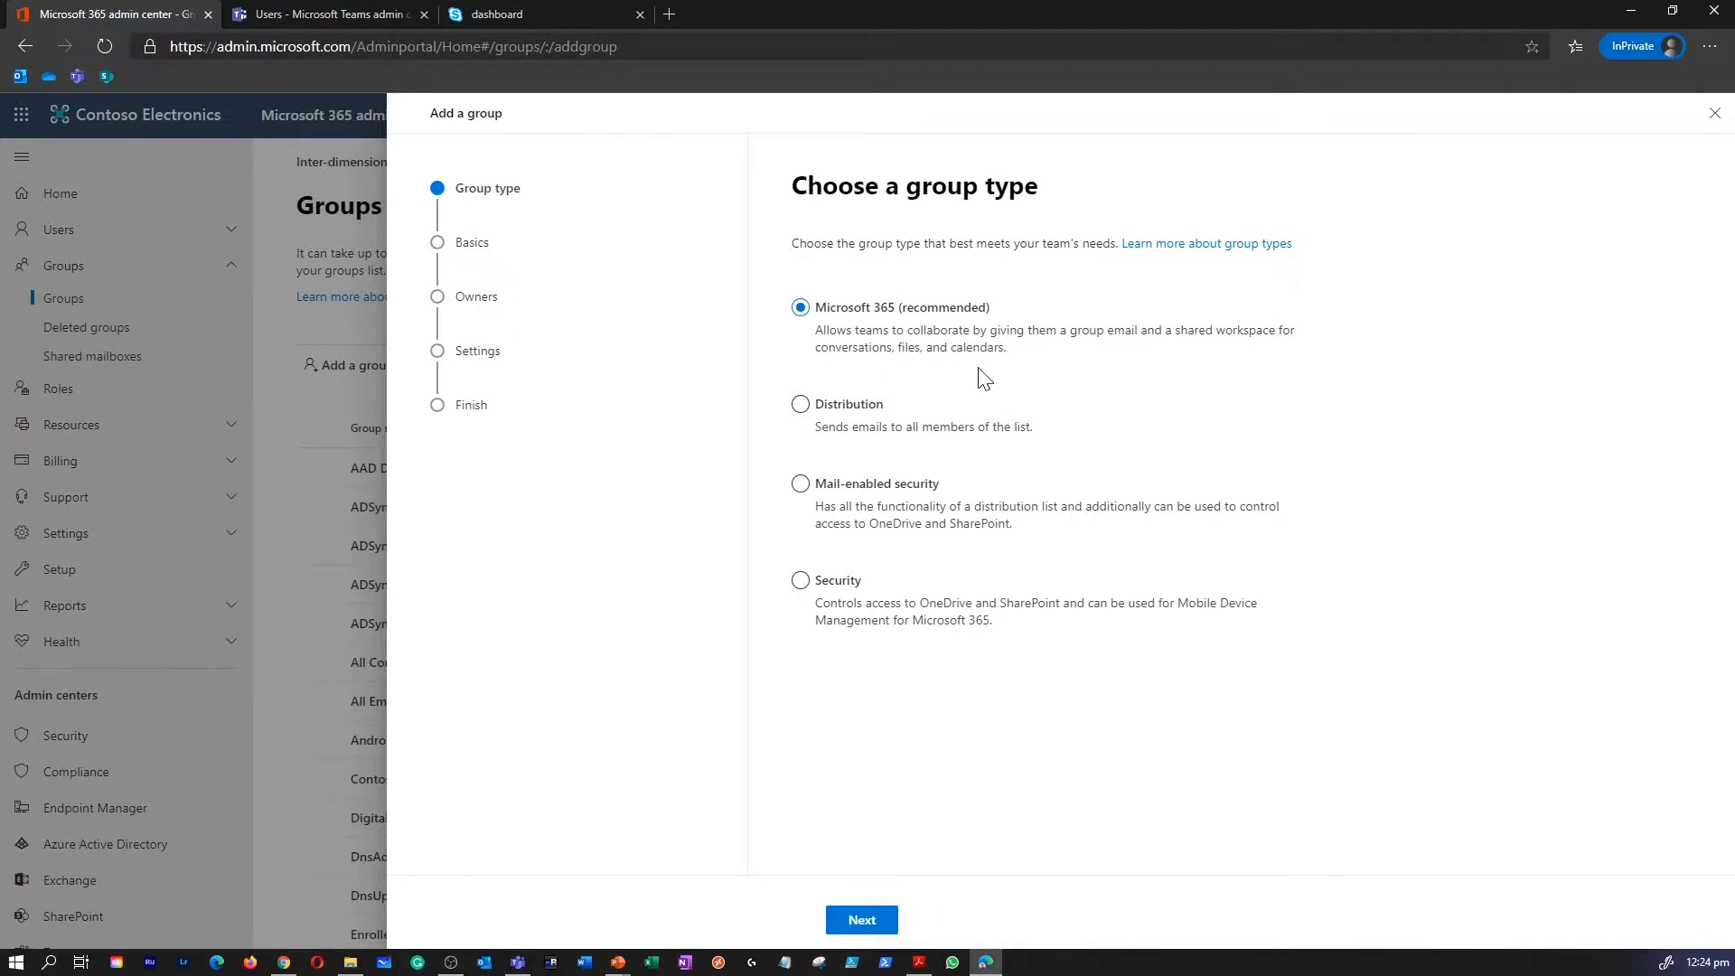
left_click(866, 922)
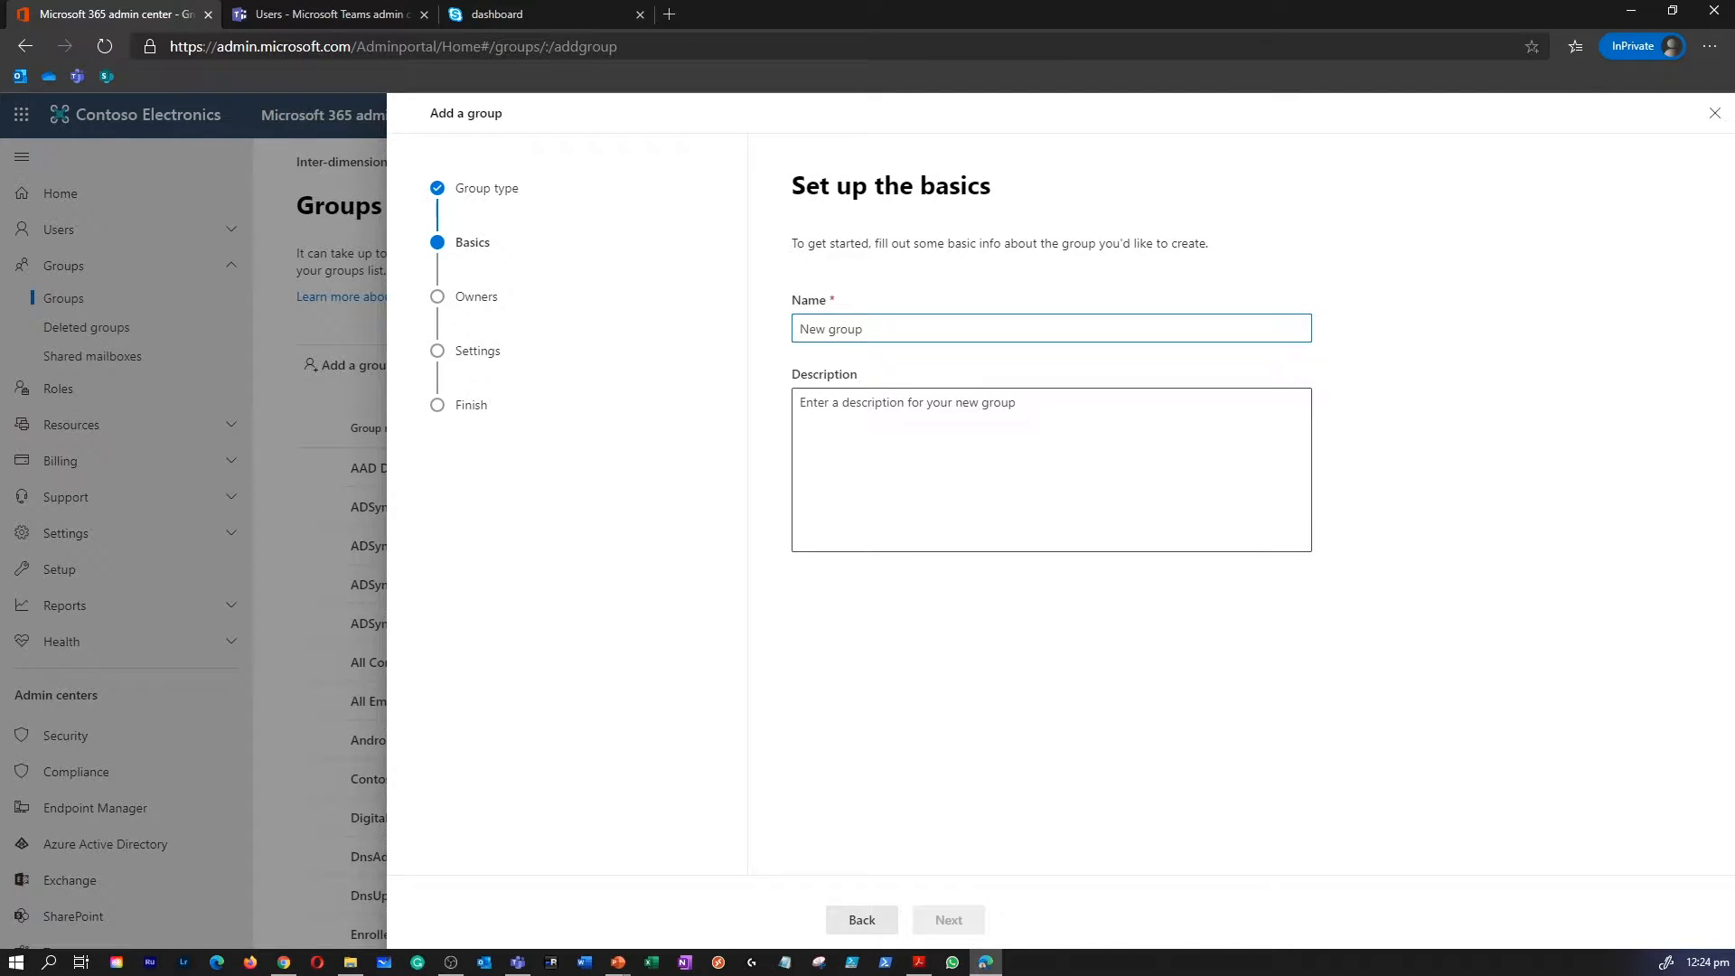
Enter "MS-700 Microsoft 365 Group" as both the new group's name and its description
type("MS-700 Microsoft 365 Group")
key("ctrl+a")
key("ctrl+c")
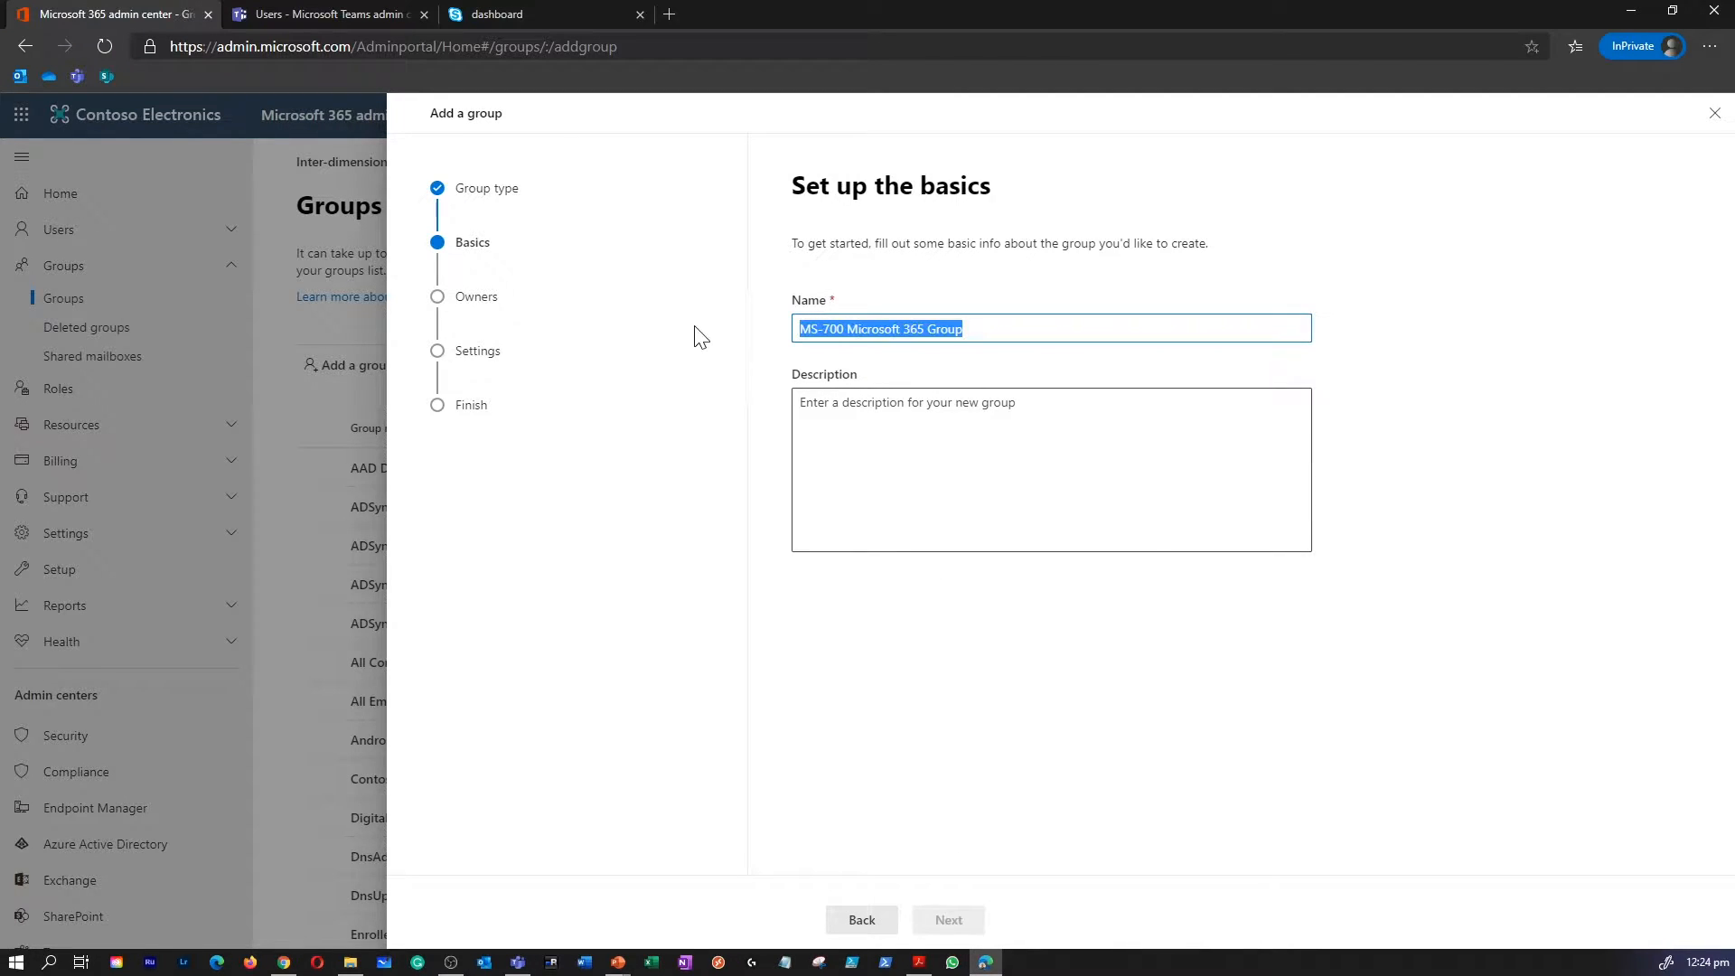
key("Tab")
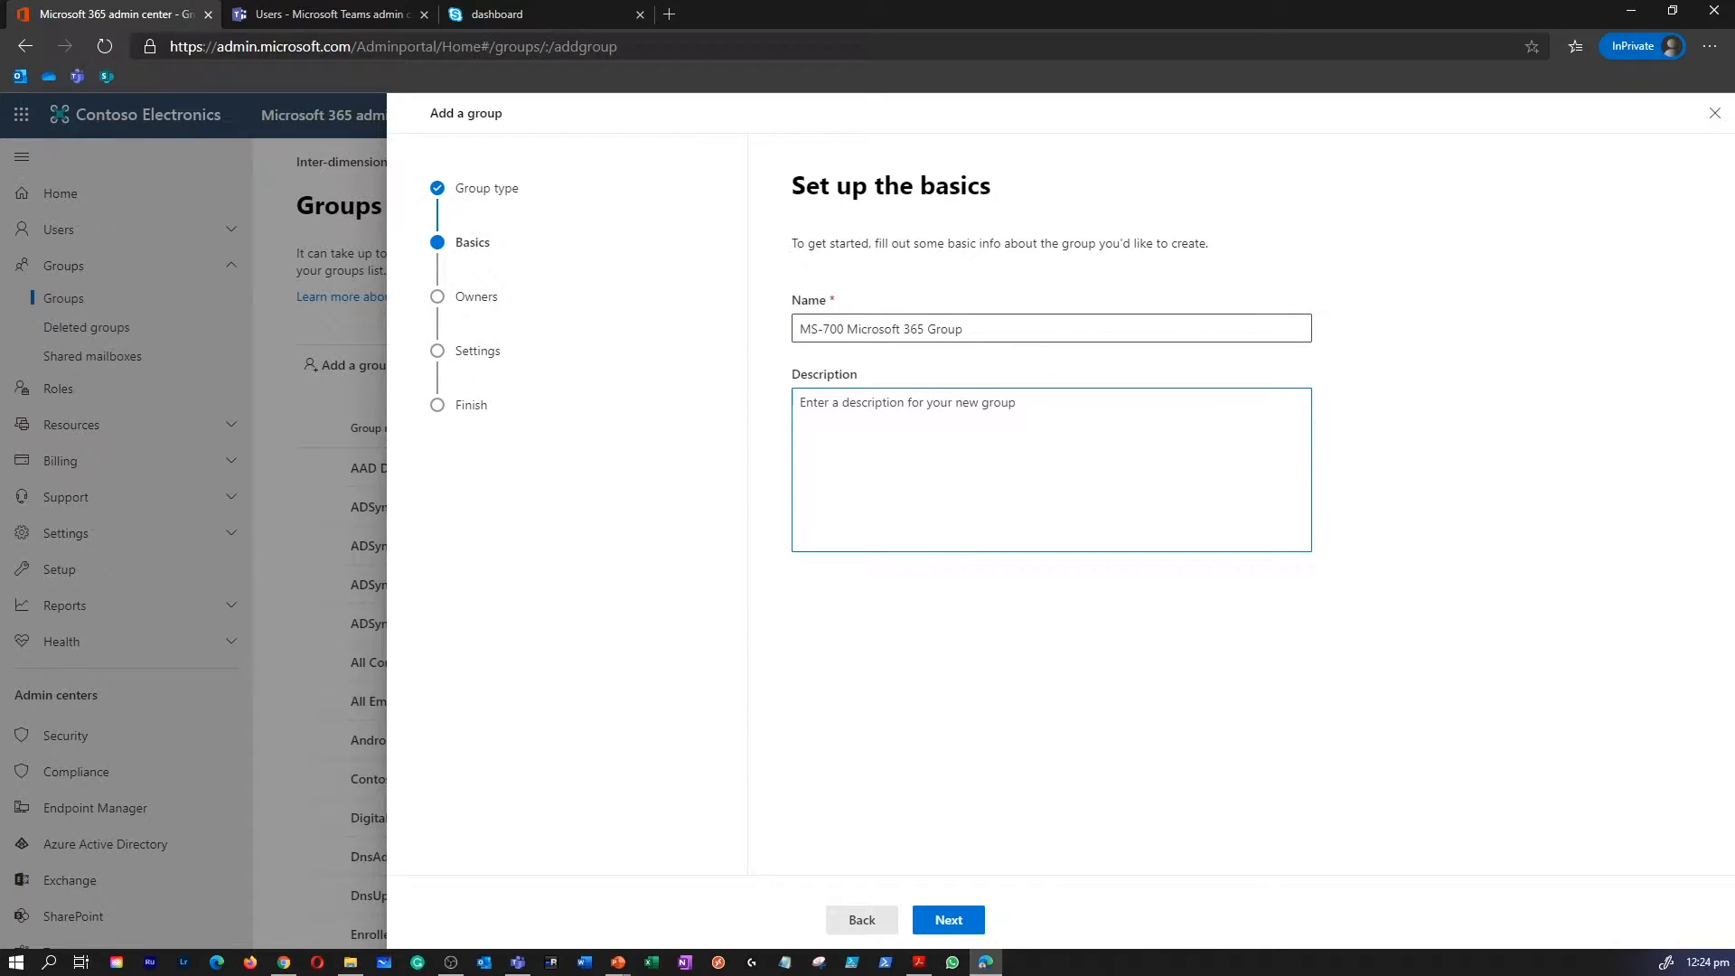
key("ctrl+v")
left_click(949, 920)
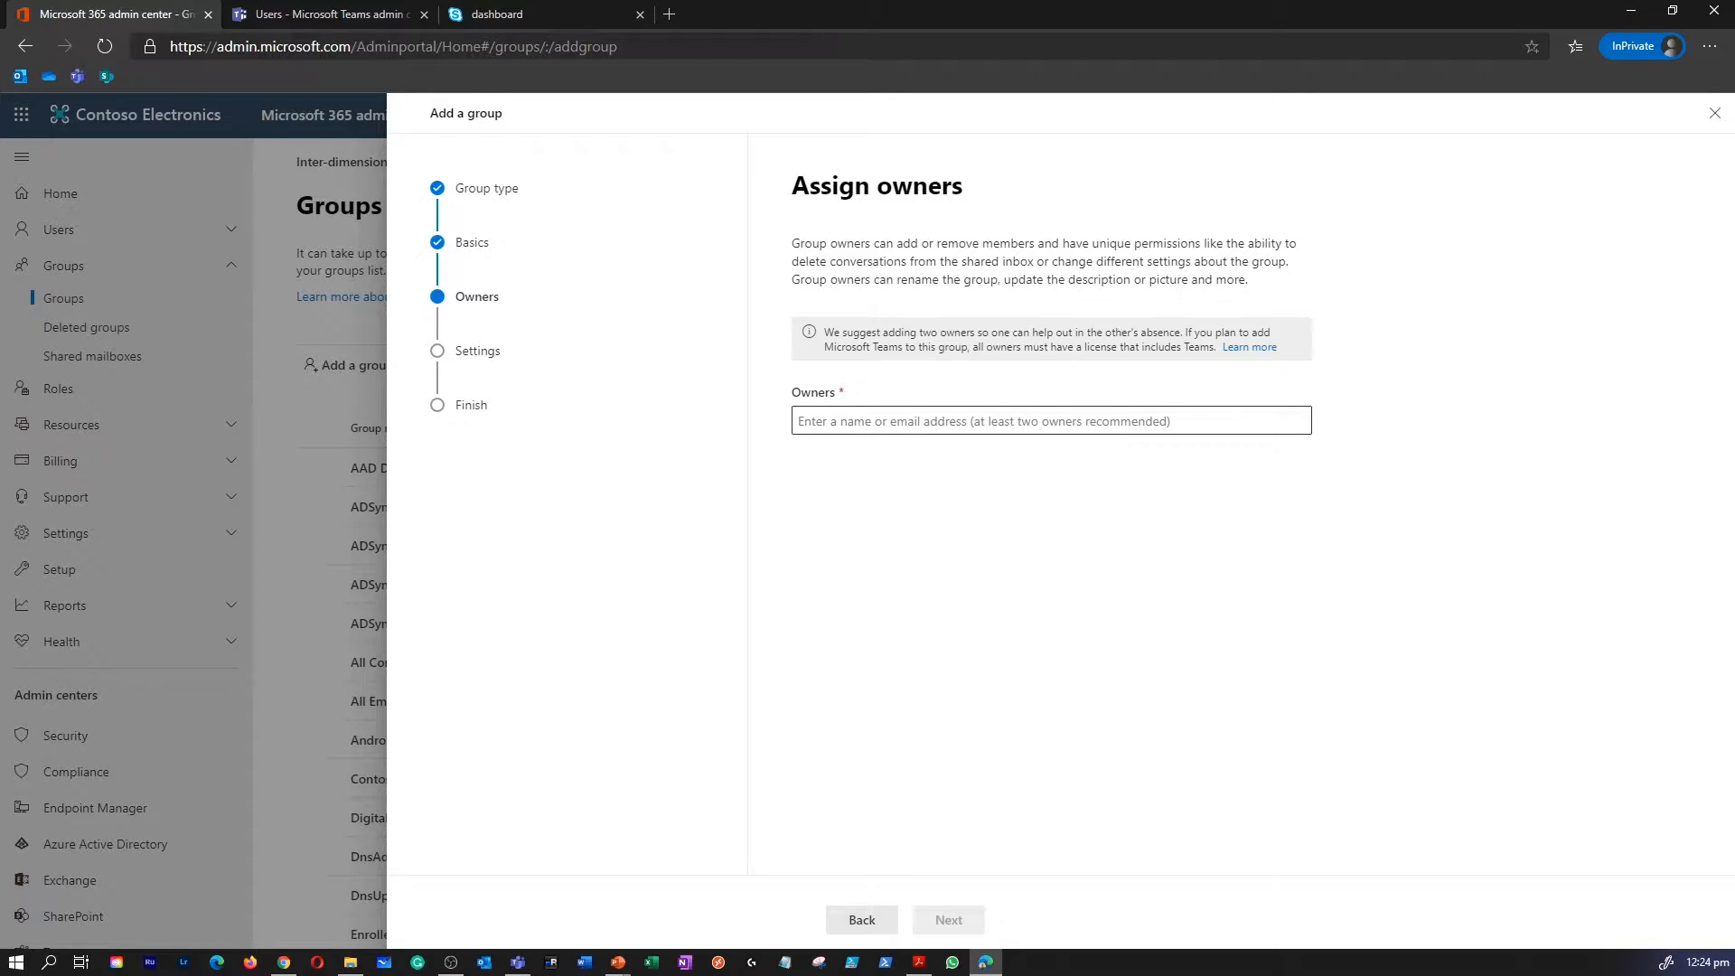
Assign the signed-in administrator as the new group's owner and continue to its settings
left_click(1052, 421)
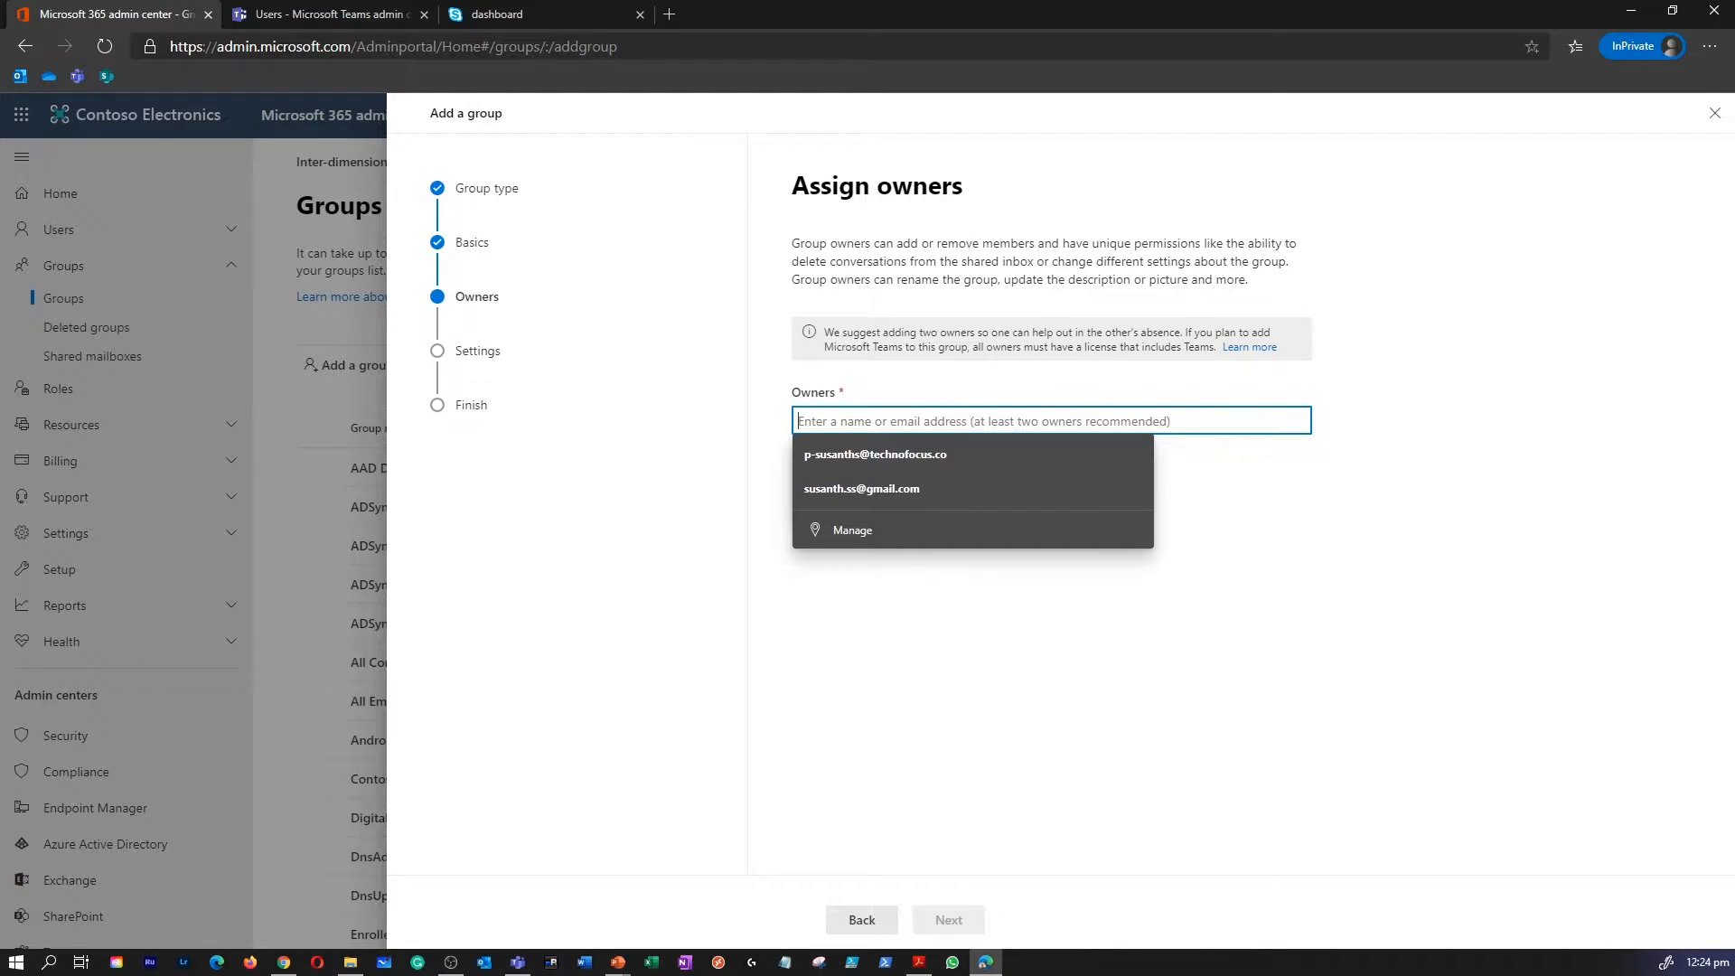
left_click(999, 702)
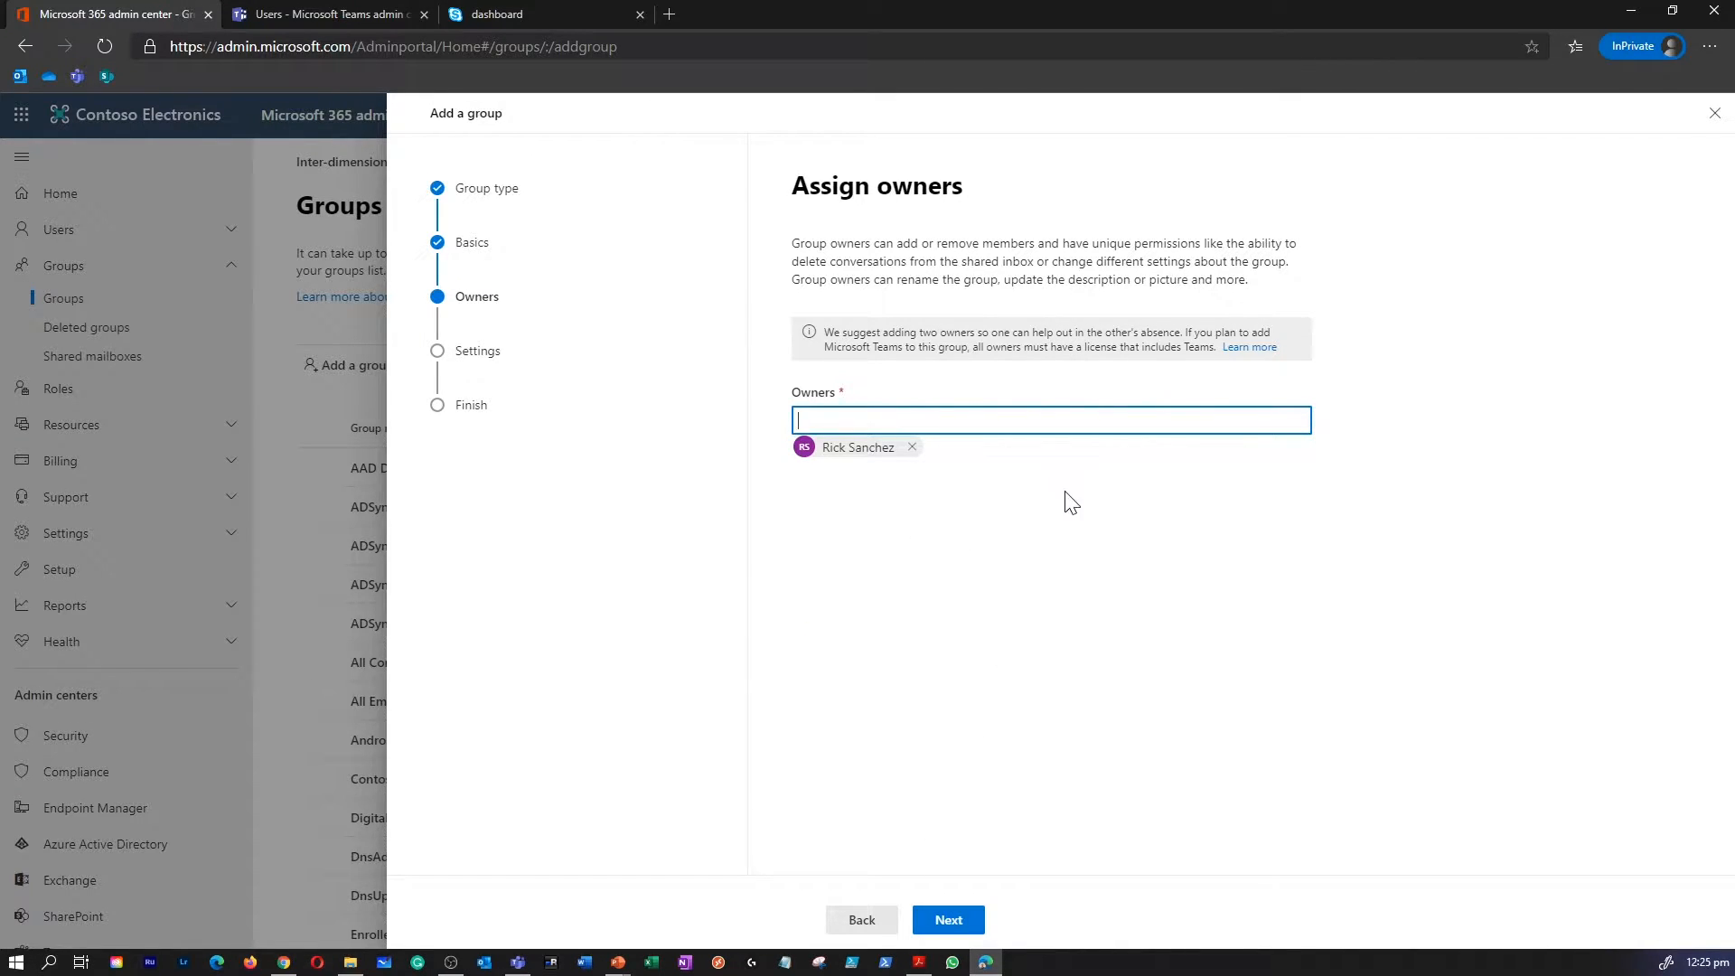
left_click(949, 920)
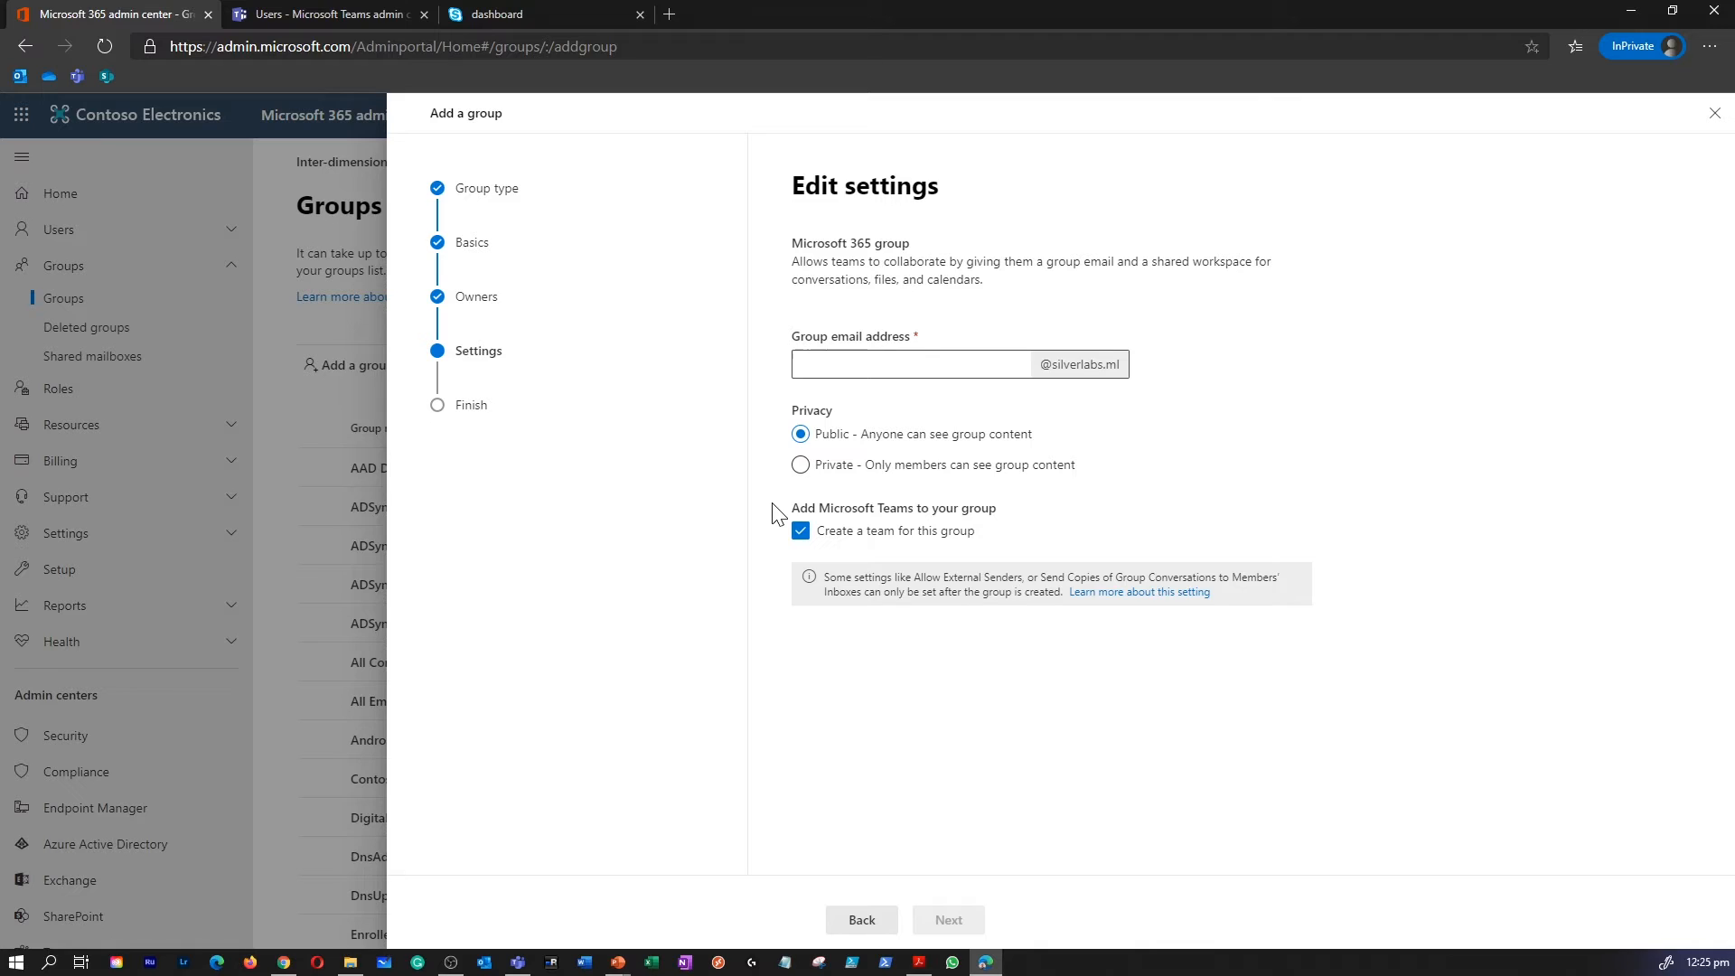
Set the group email alias to ms-700, keeping Public privacy and the creation of a team for the group
left_click_drag(795, 512, 1012, 521)
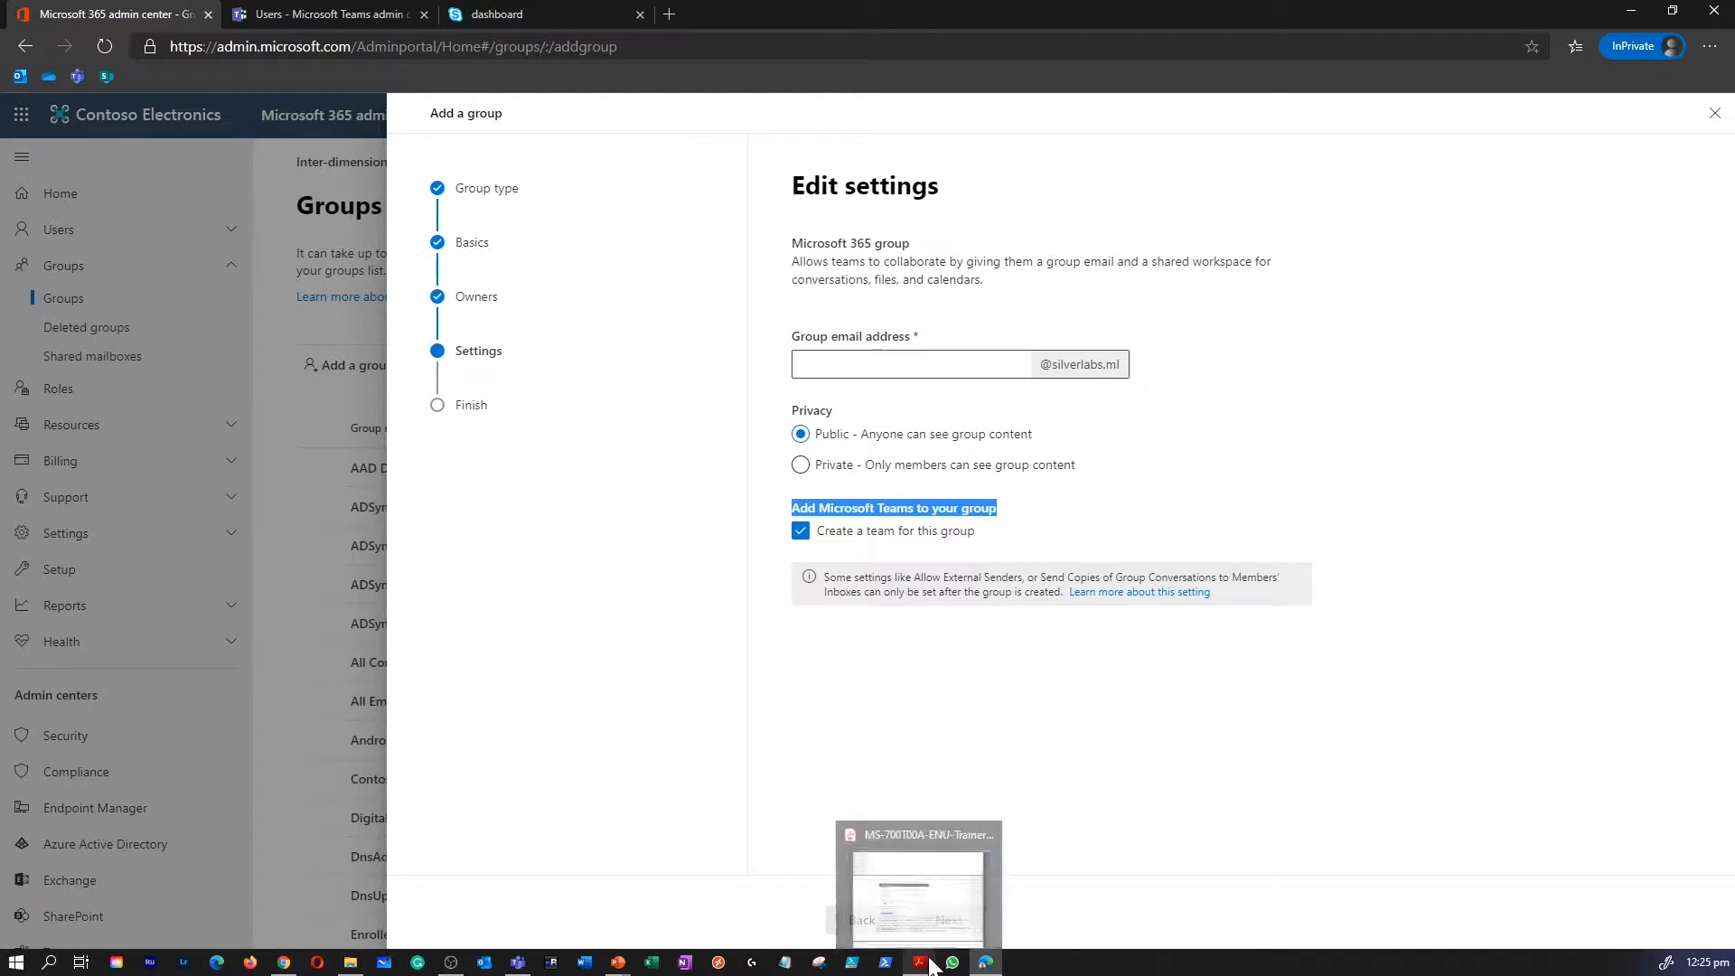
left_click_drag(799, 337, 908, 348)
left_click(800, 364)
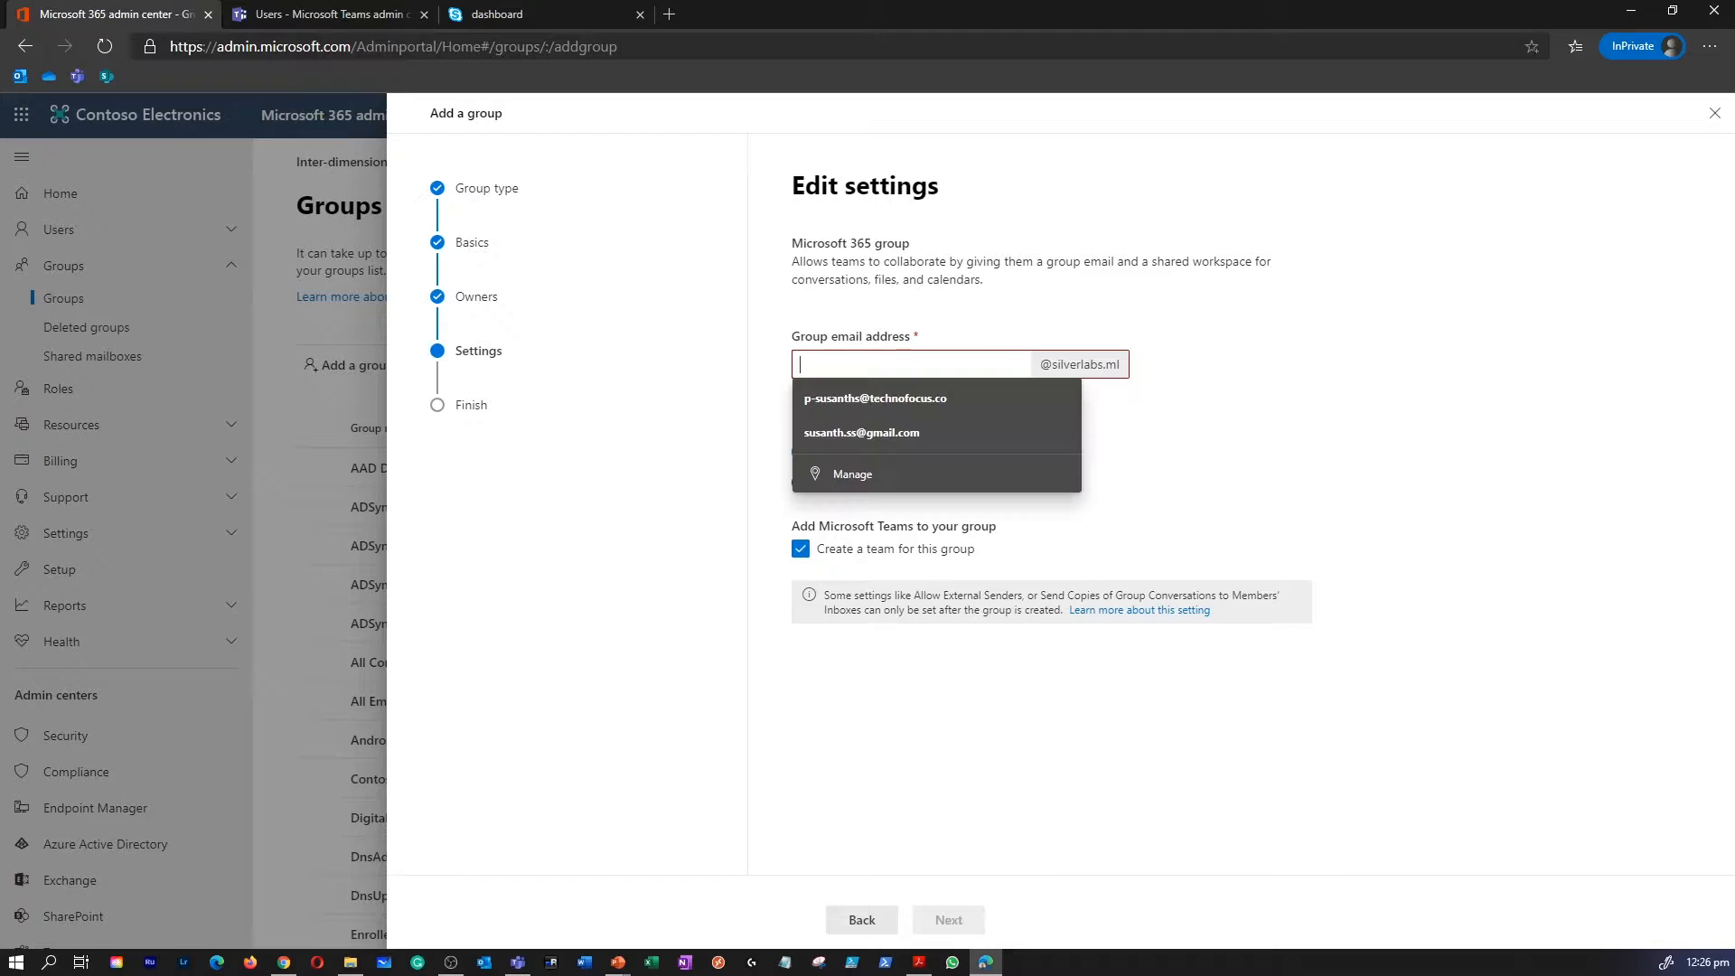
left_click(972, 358)
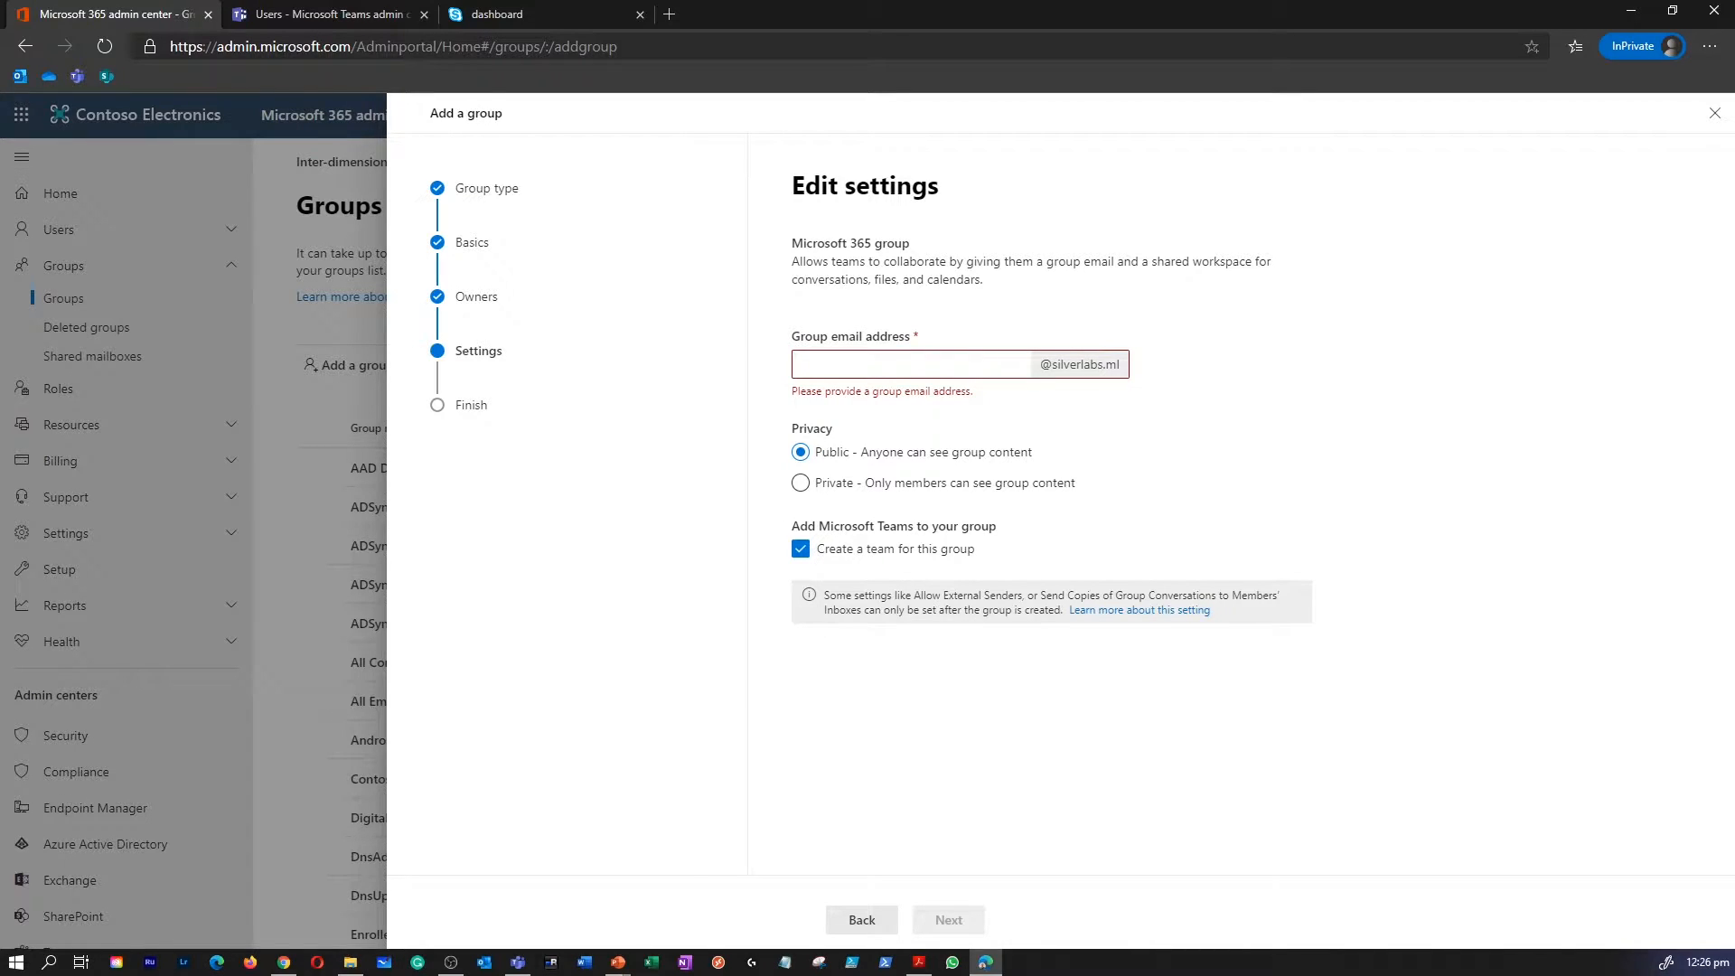
left_click(958, 362)
type("ms")
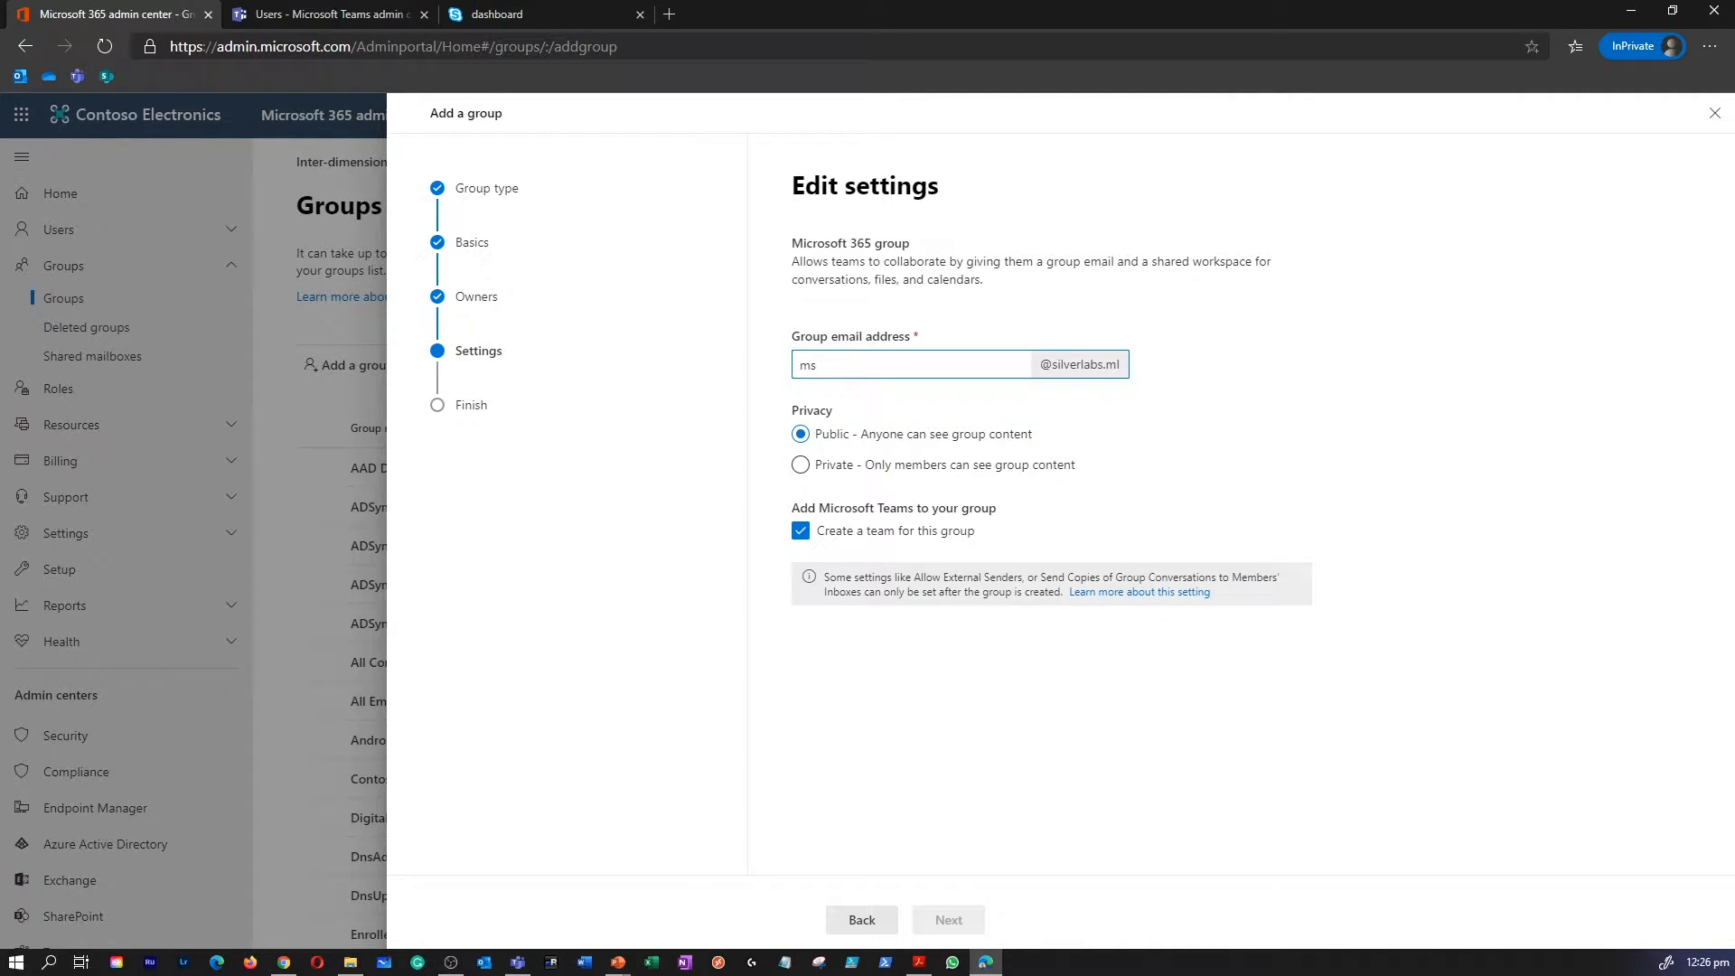
type("-700")
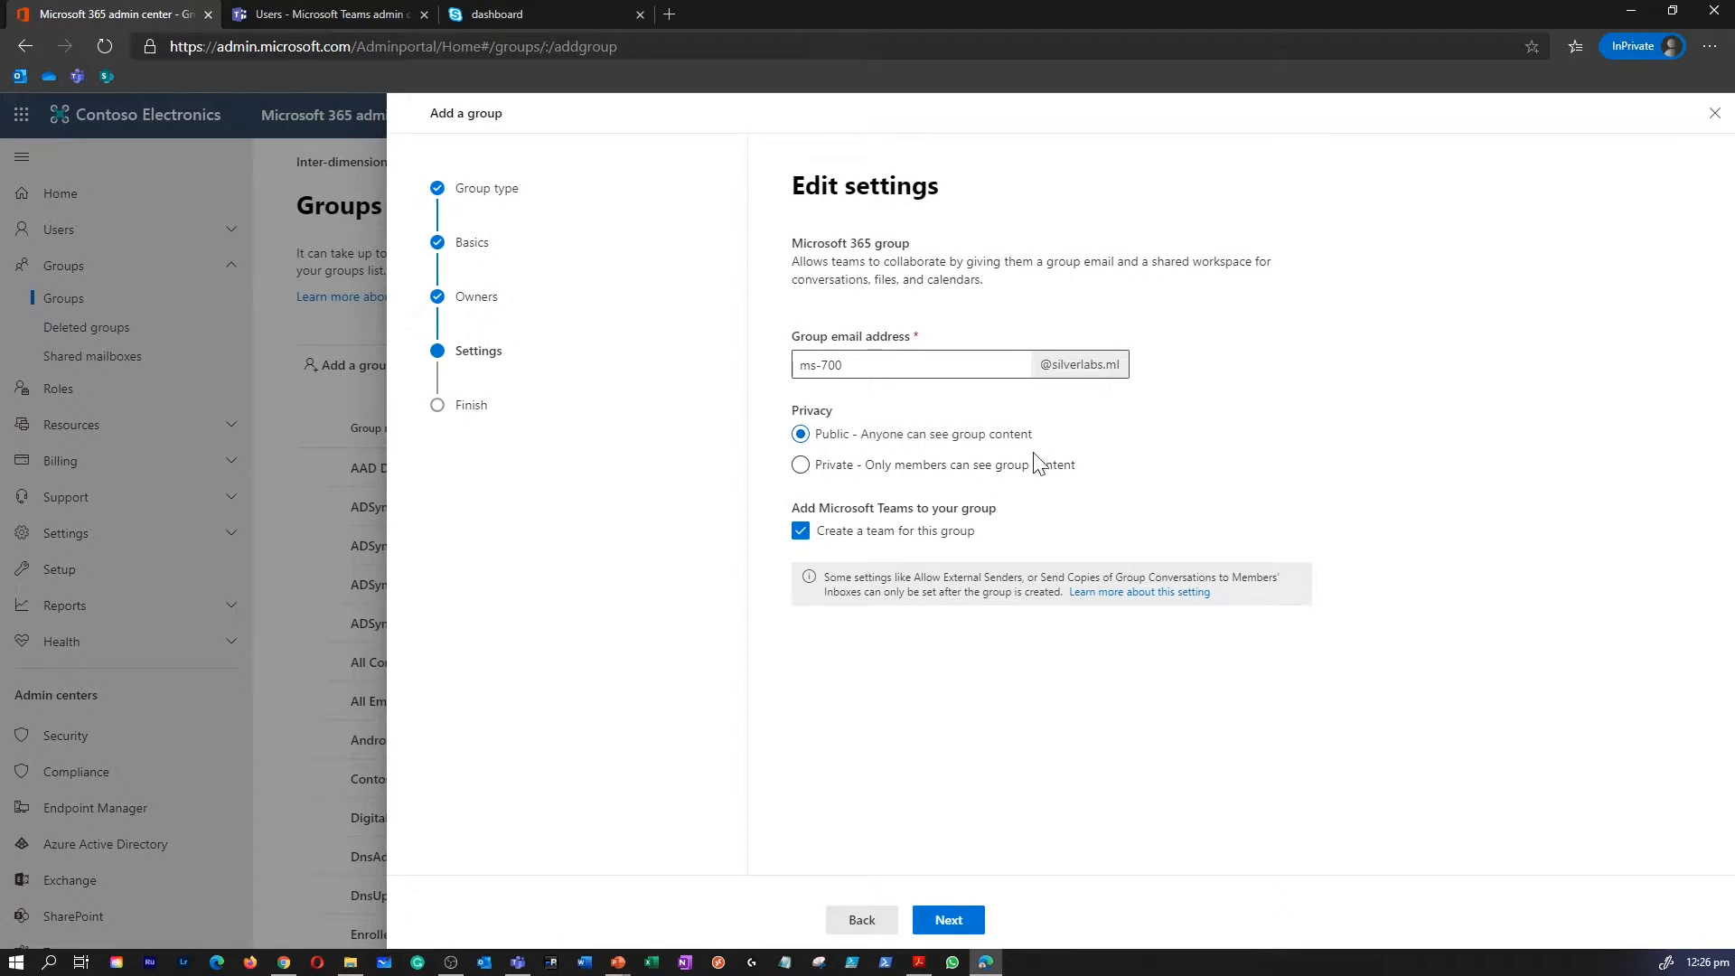
left_click(959, 932)
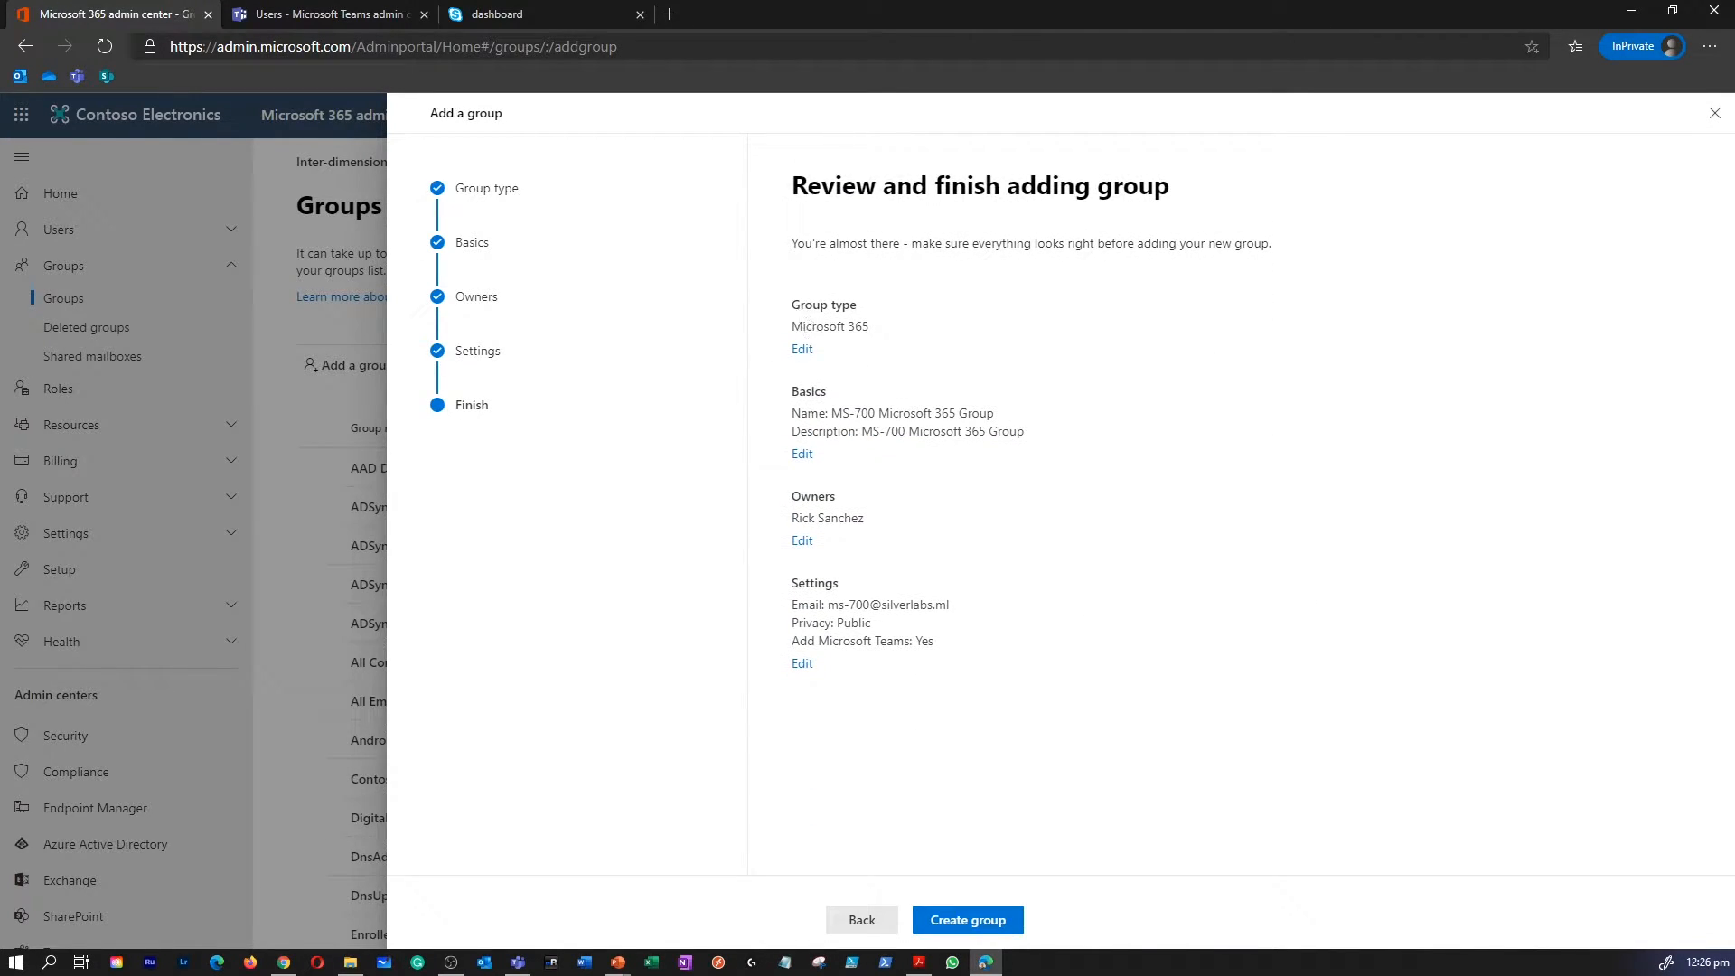
Review the group's type, basics, owner and settings, create the group and close the wizard
left_click_drag(869, 328, 803, 328)
left_click_drag(861, 414, 1025, 432)
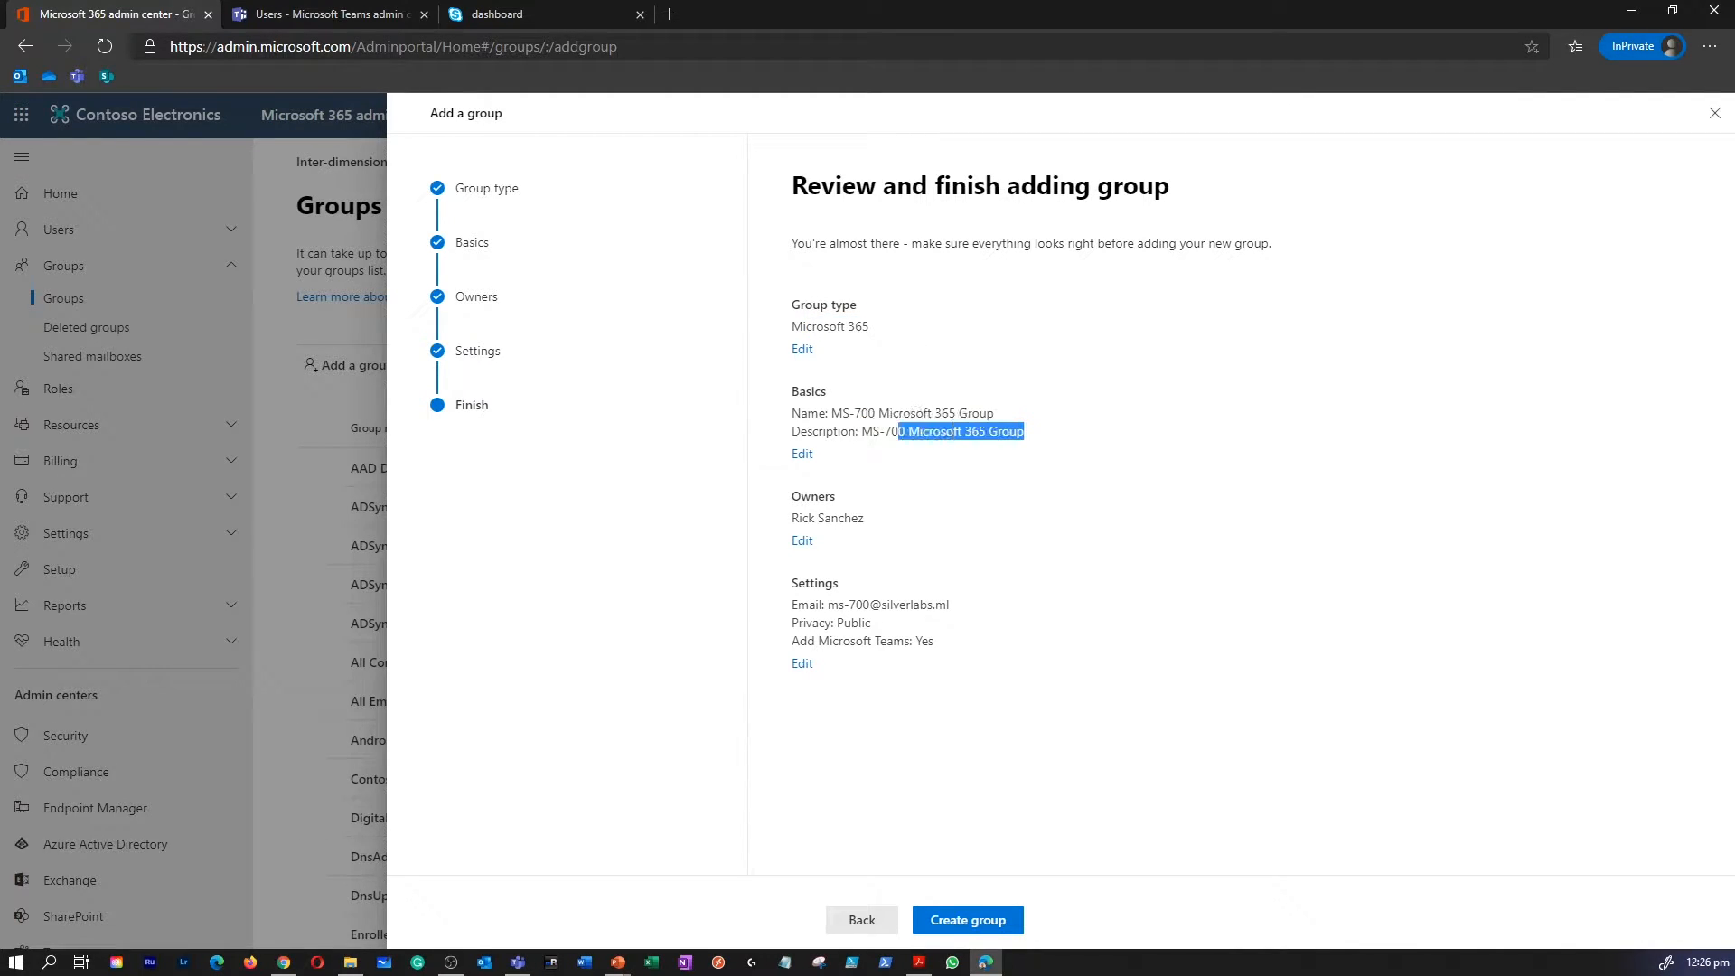
left_click_drag(866, 519, 792, 518)
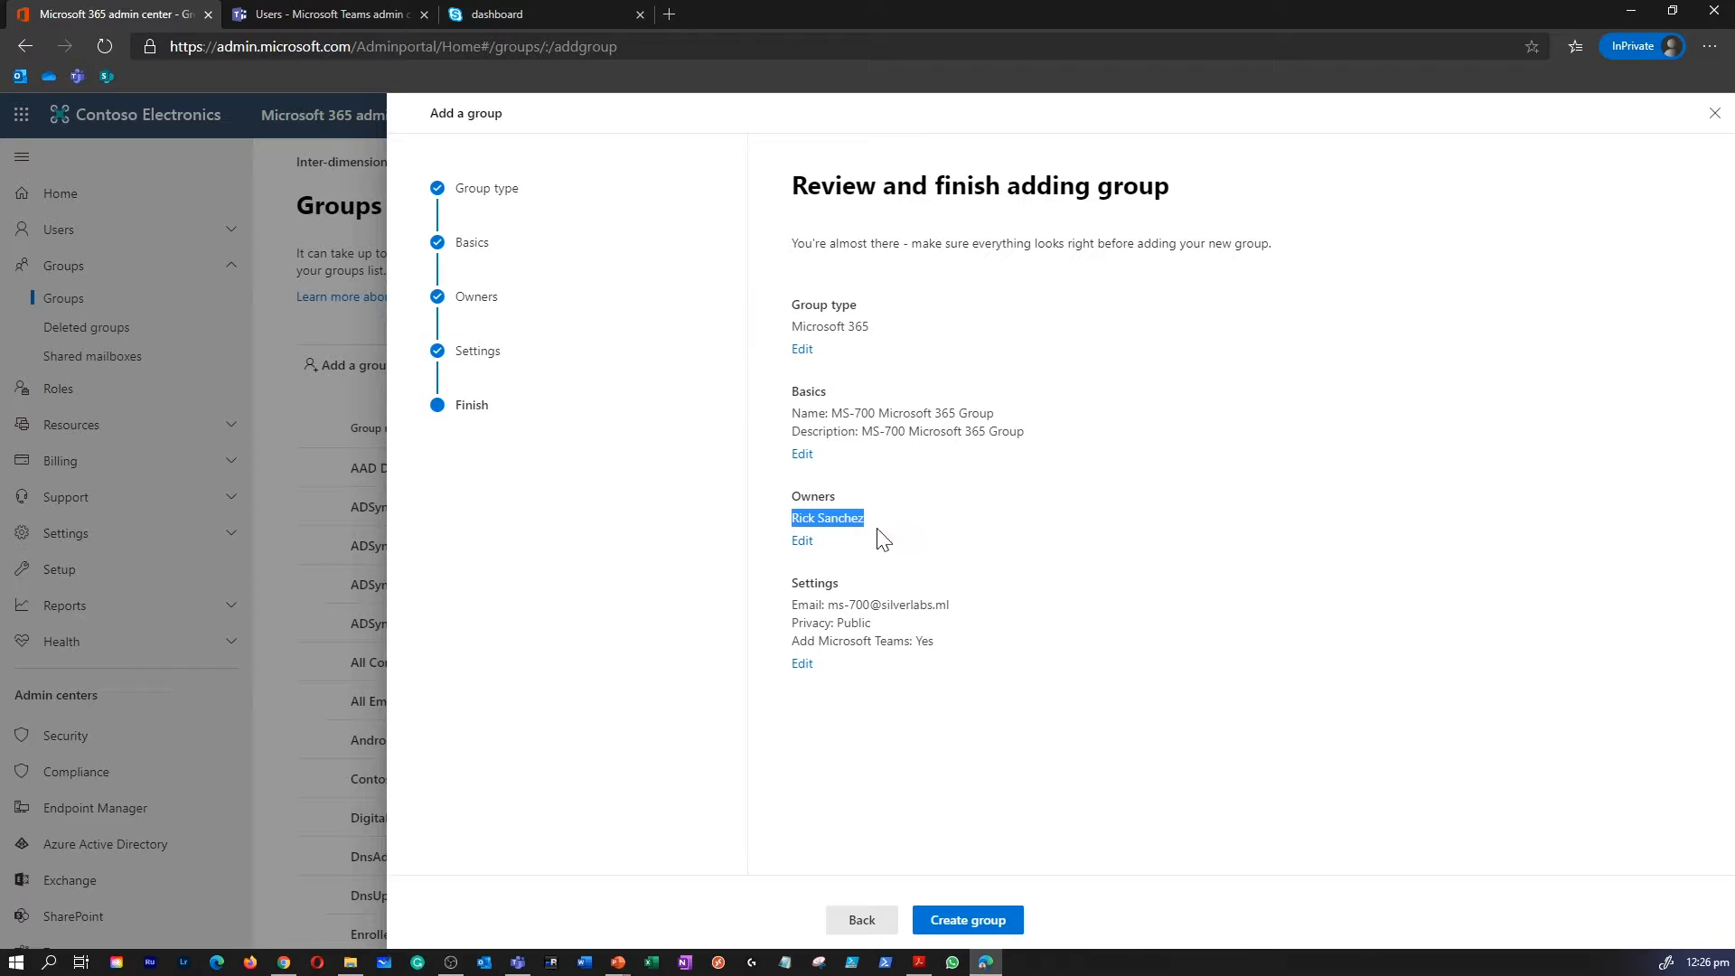
left_click_drag(949, 604, 865, 623)
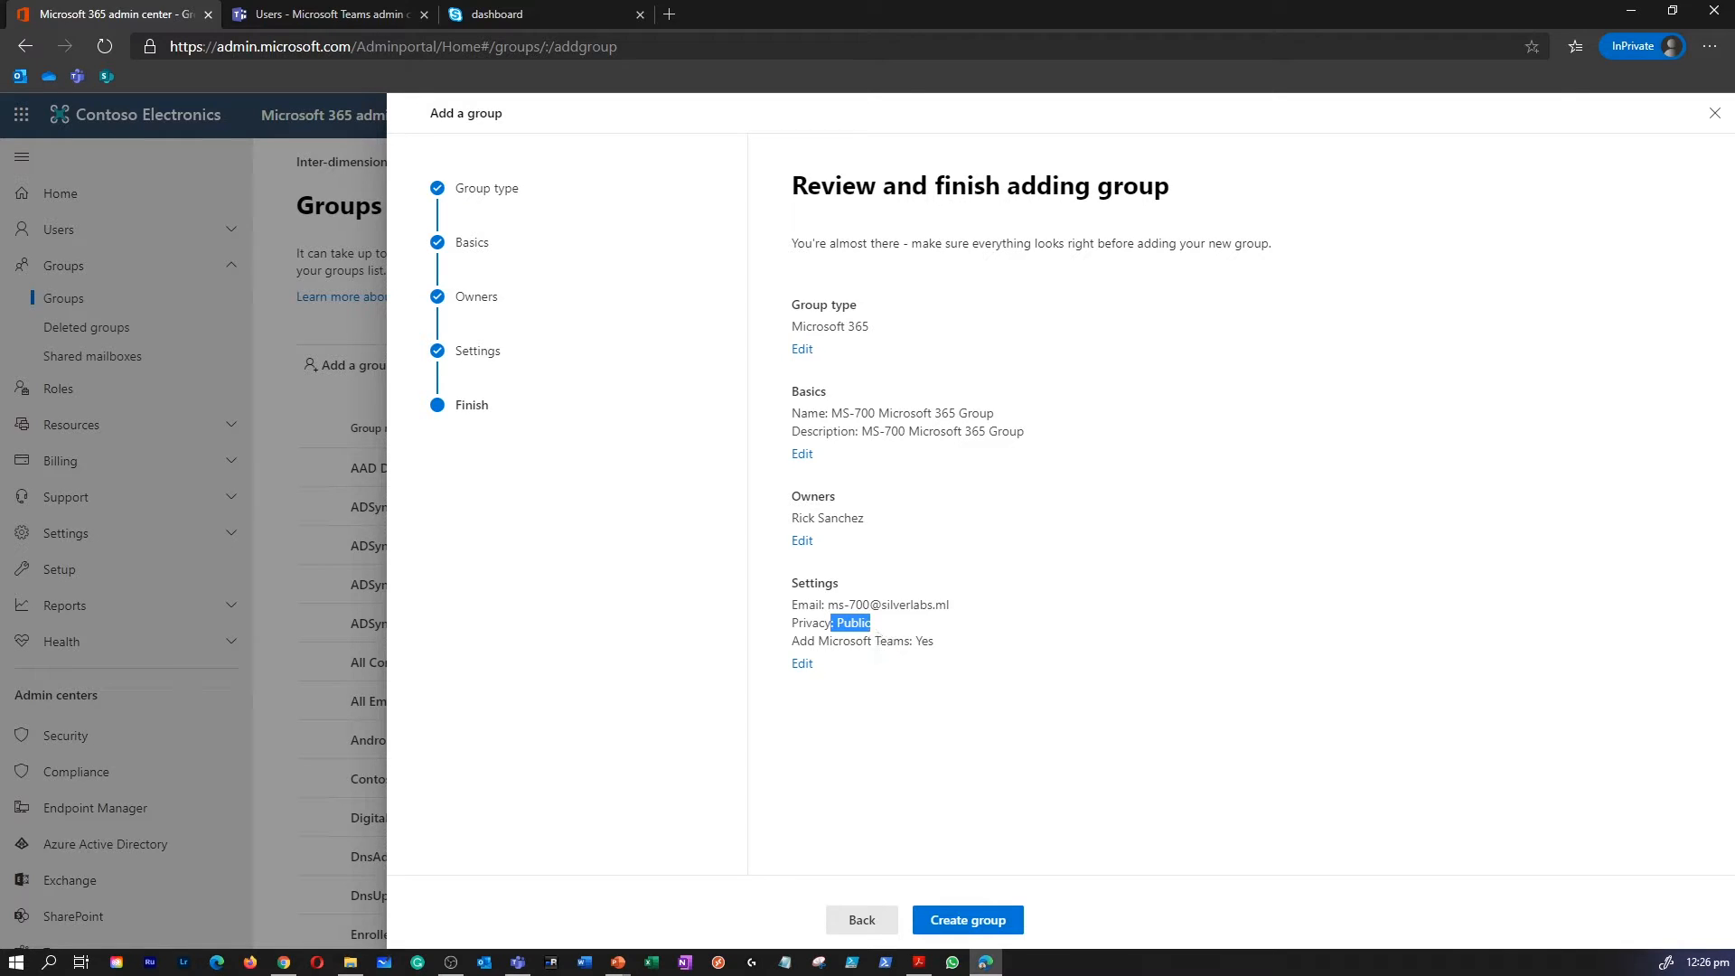
mouse_move(807, 641)
left_mouse_down()
mouse_move(915, 641)
mouse_move(813, 664)
left_mouse_up()
left_click(1000, 922)
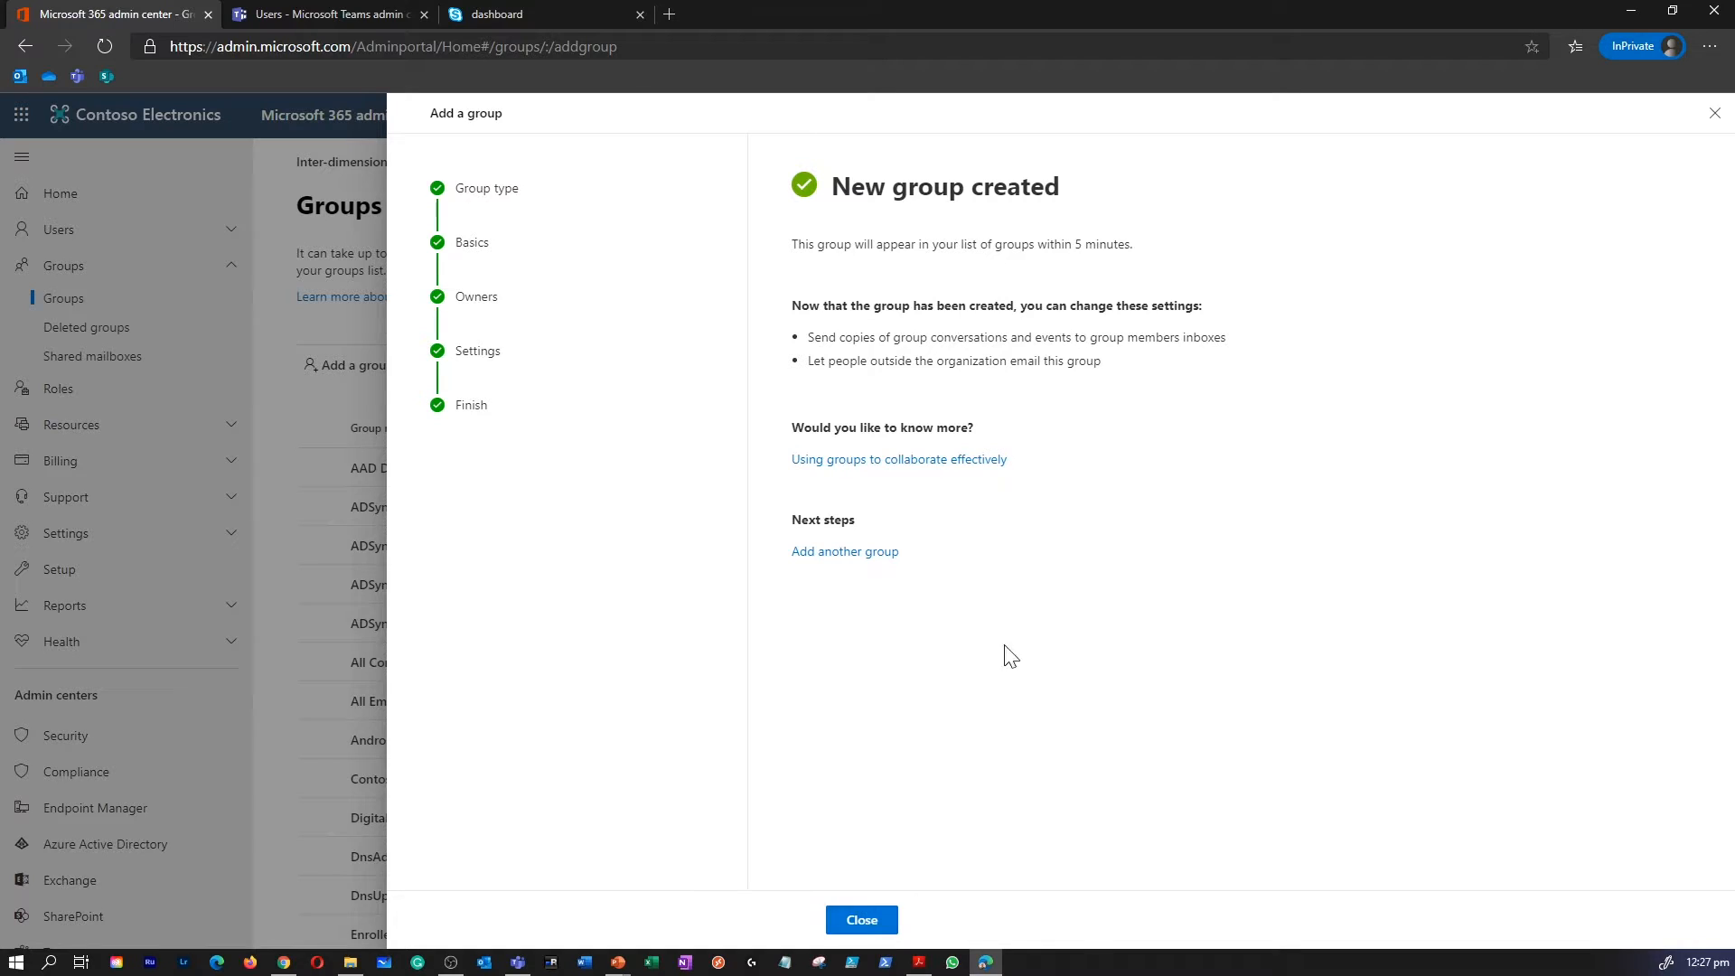
left_click(872, 922)
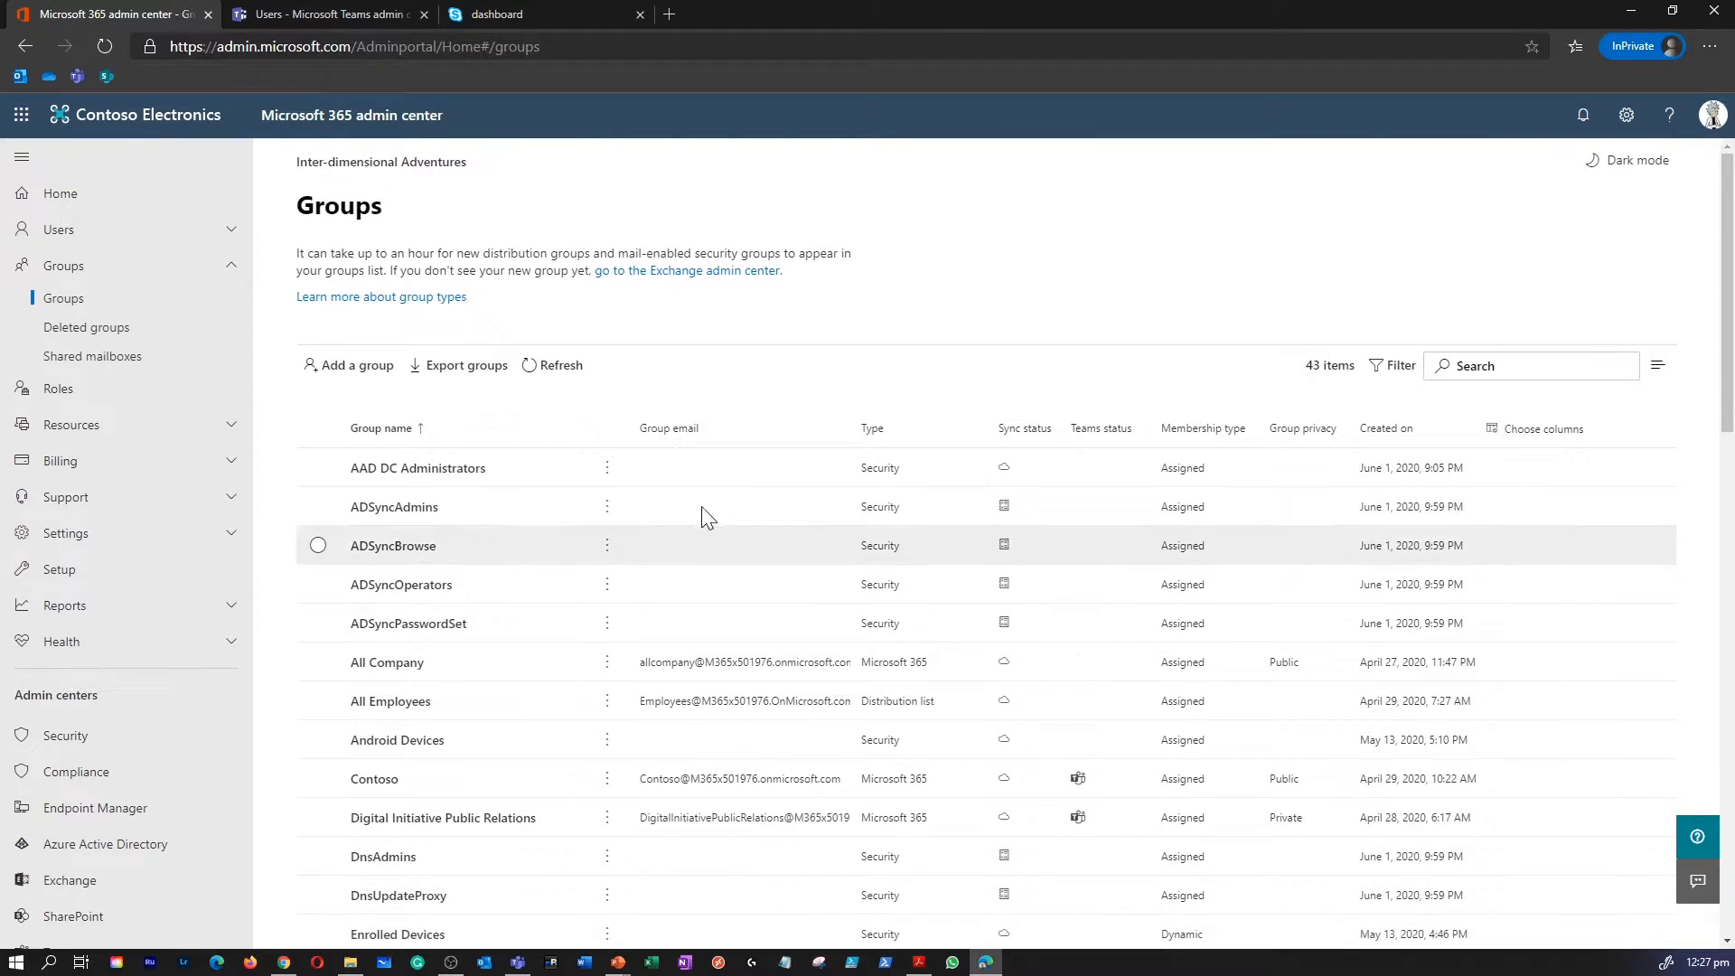
Refresh the groups list and switch the admin center to dark mode
left_click(550, 371)
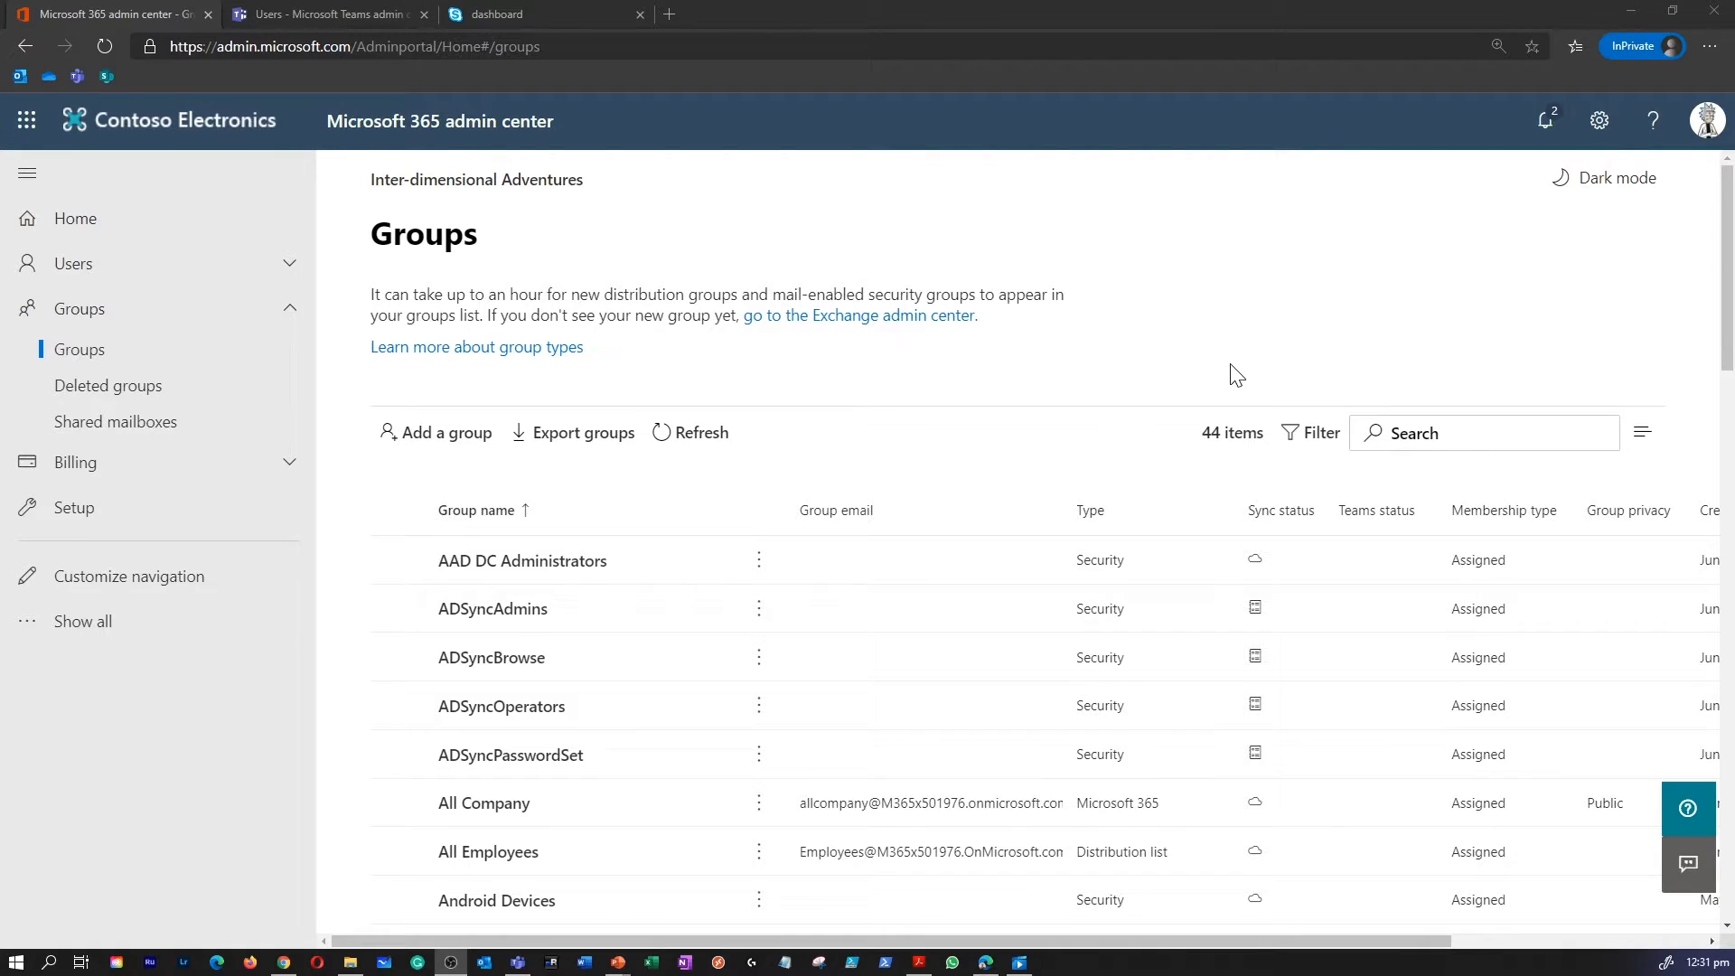
left_click(1578, 197)
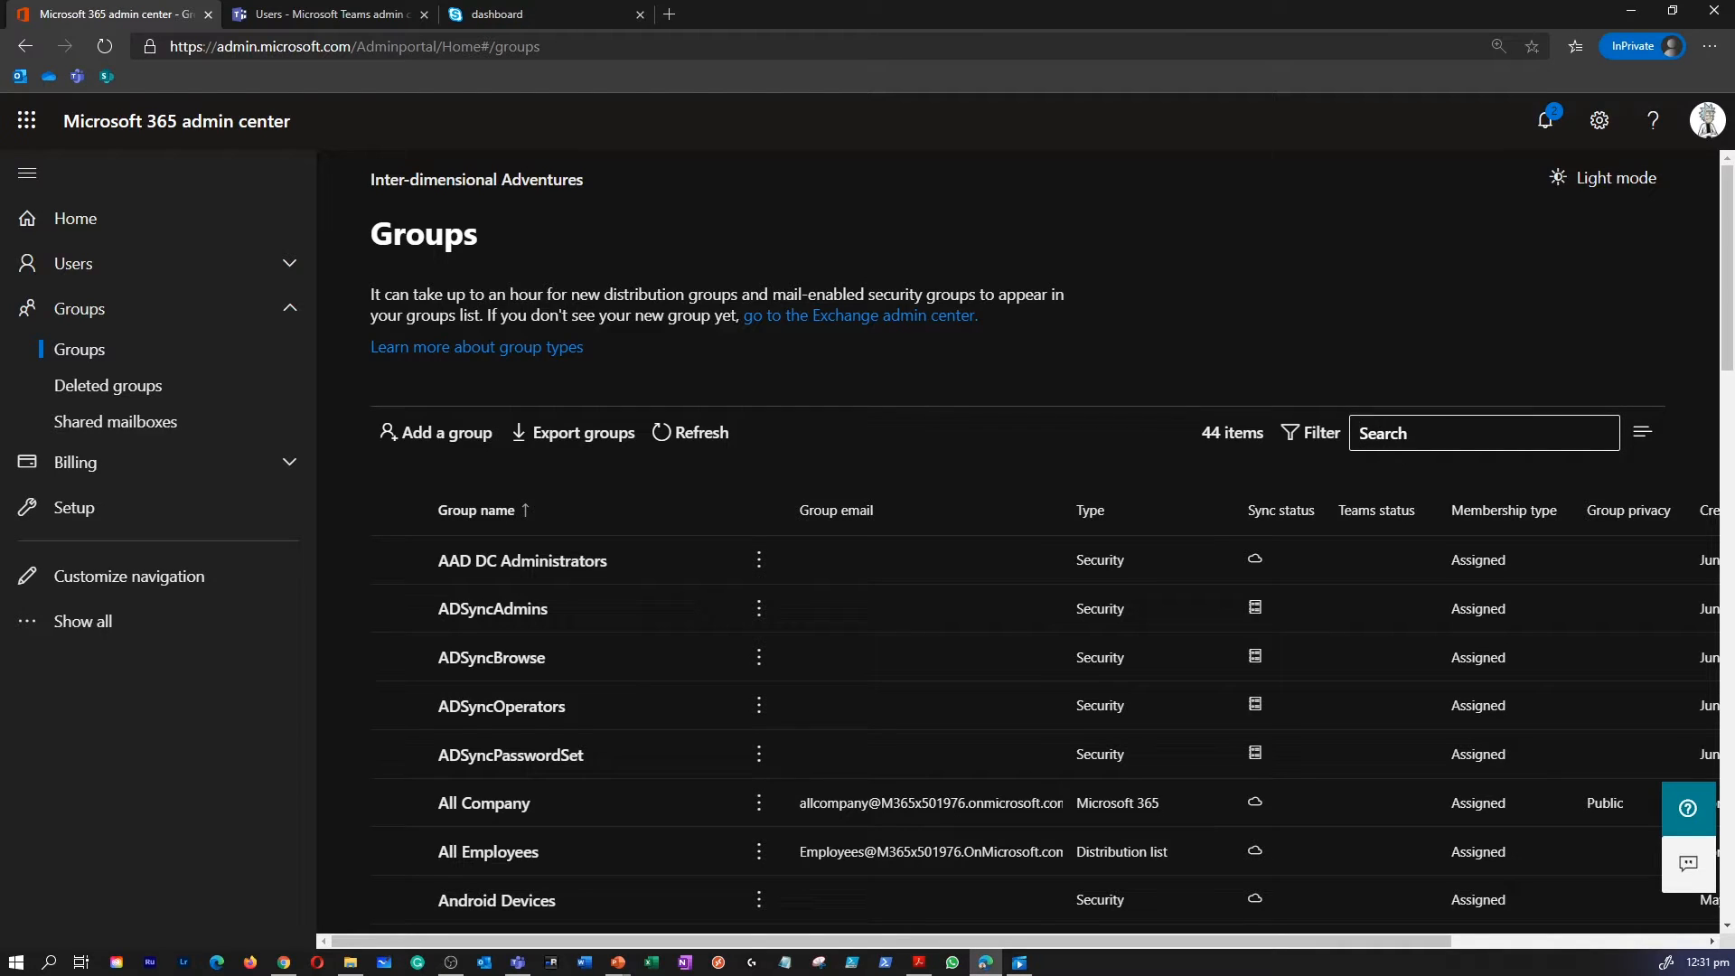
Search the groups for "ms-700" and open the members details of the MS-700 Microsoft 365 Group
type("ms-700")
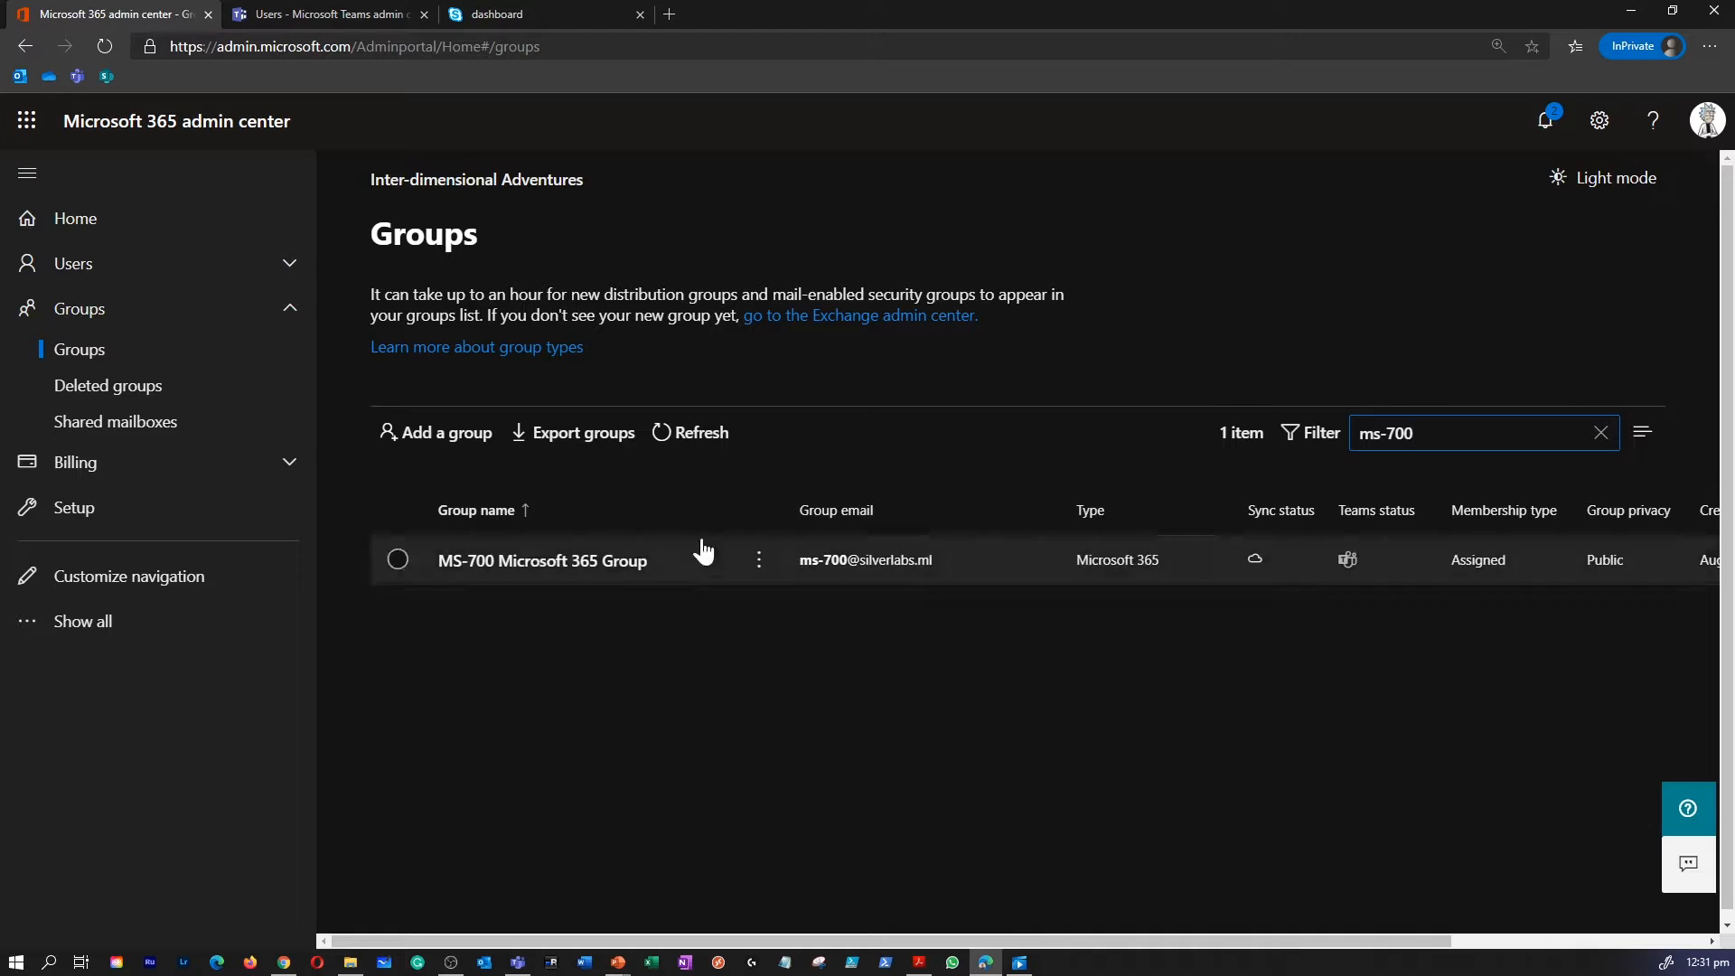
left_click(562, 573)
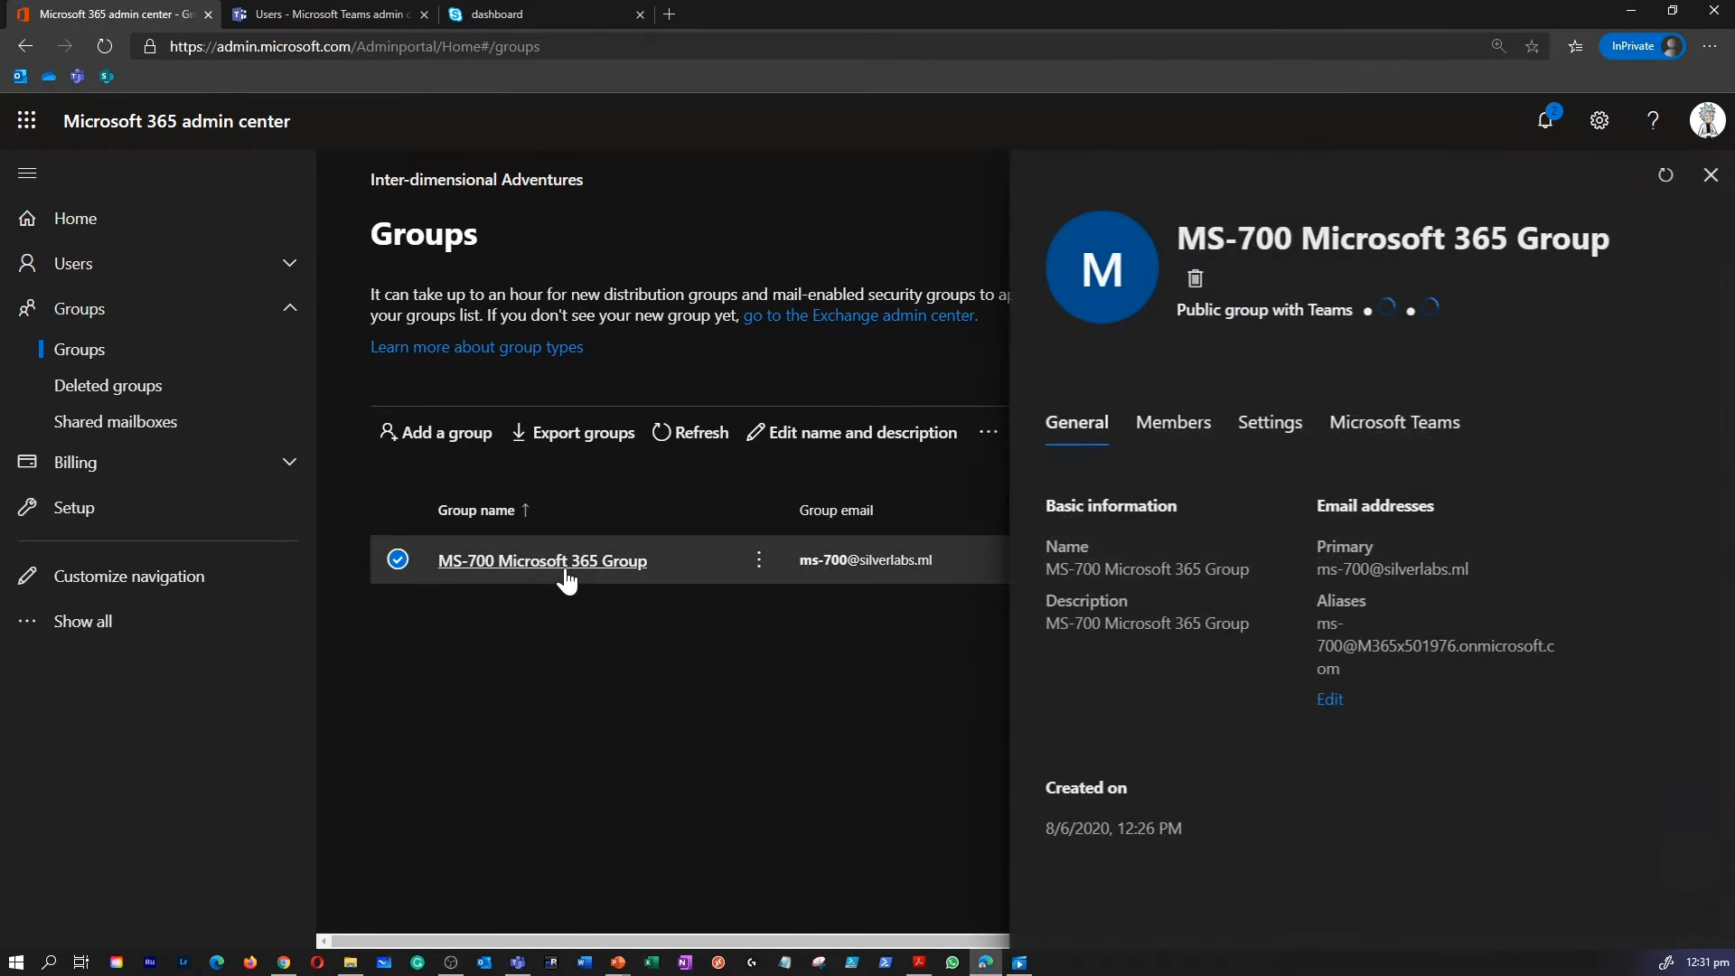
left_click(1168, 425)
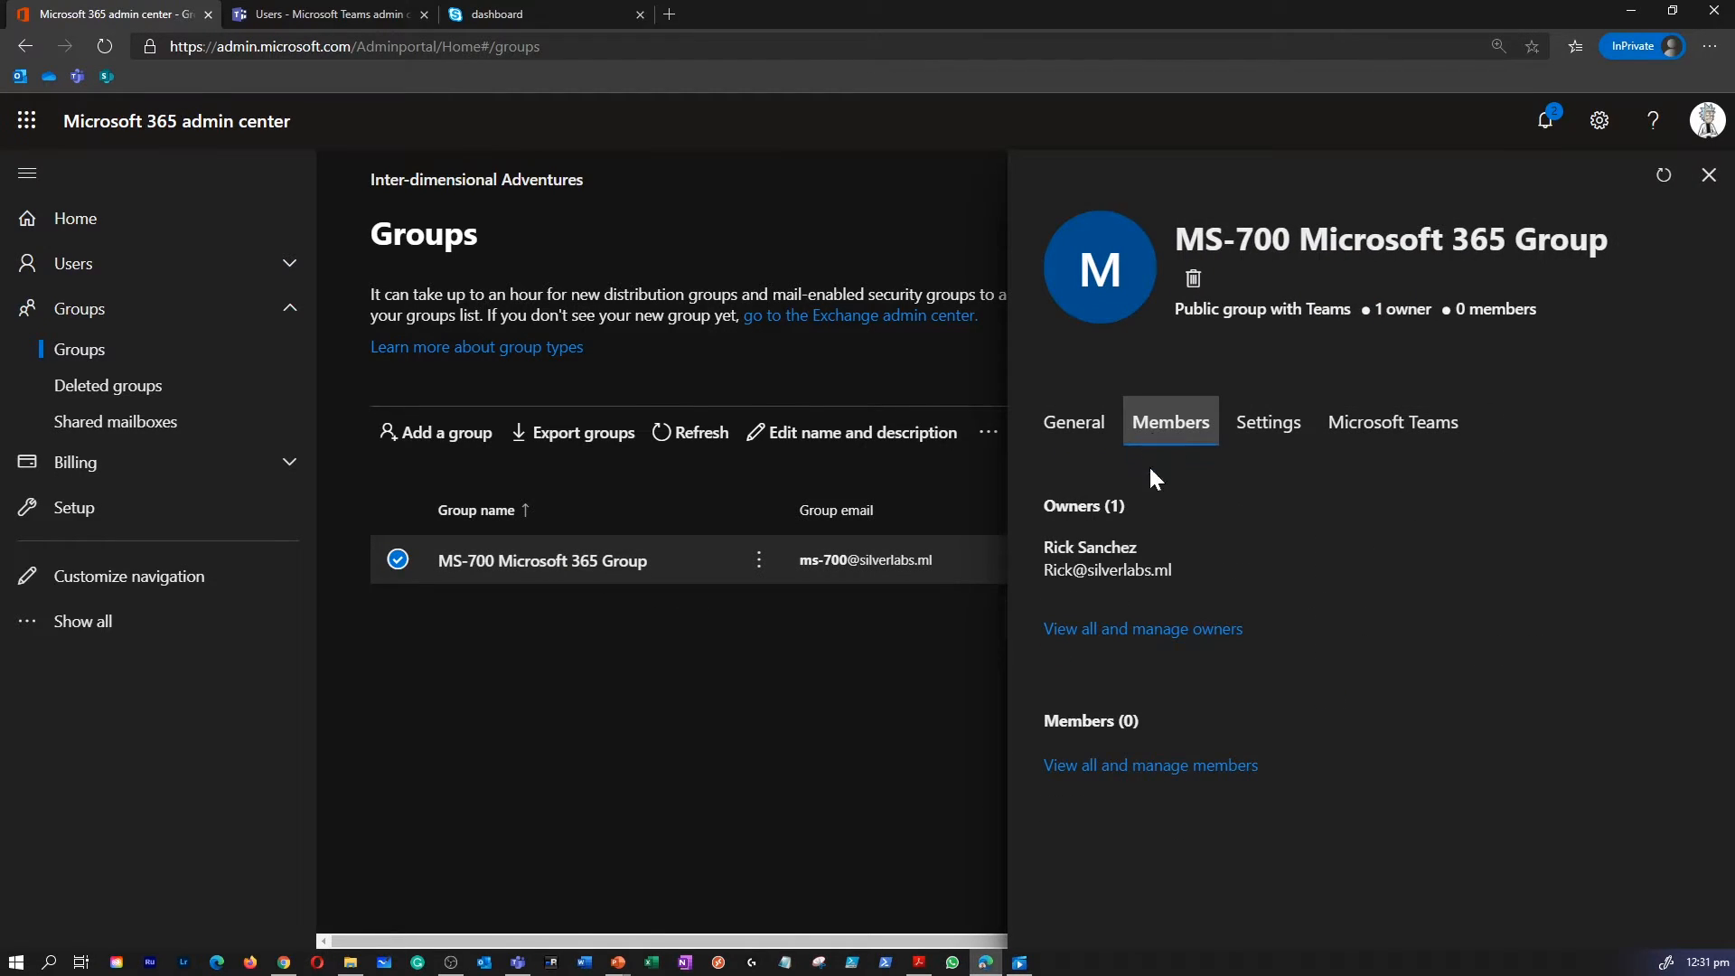
left_click_drag(1044, 721, 1139, 721)
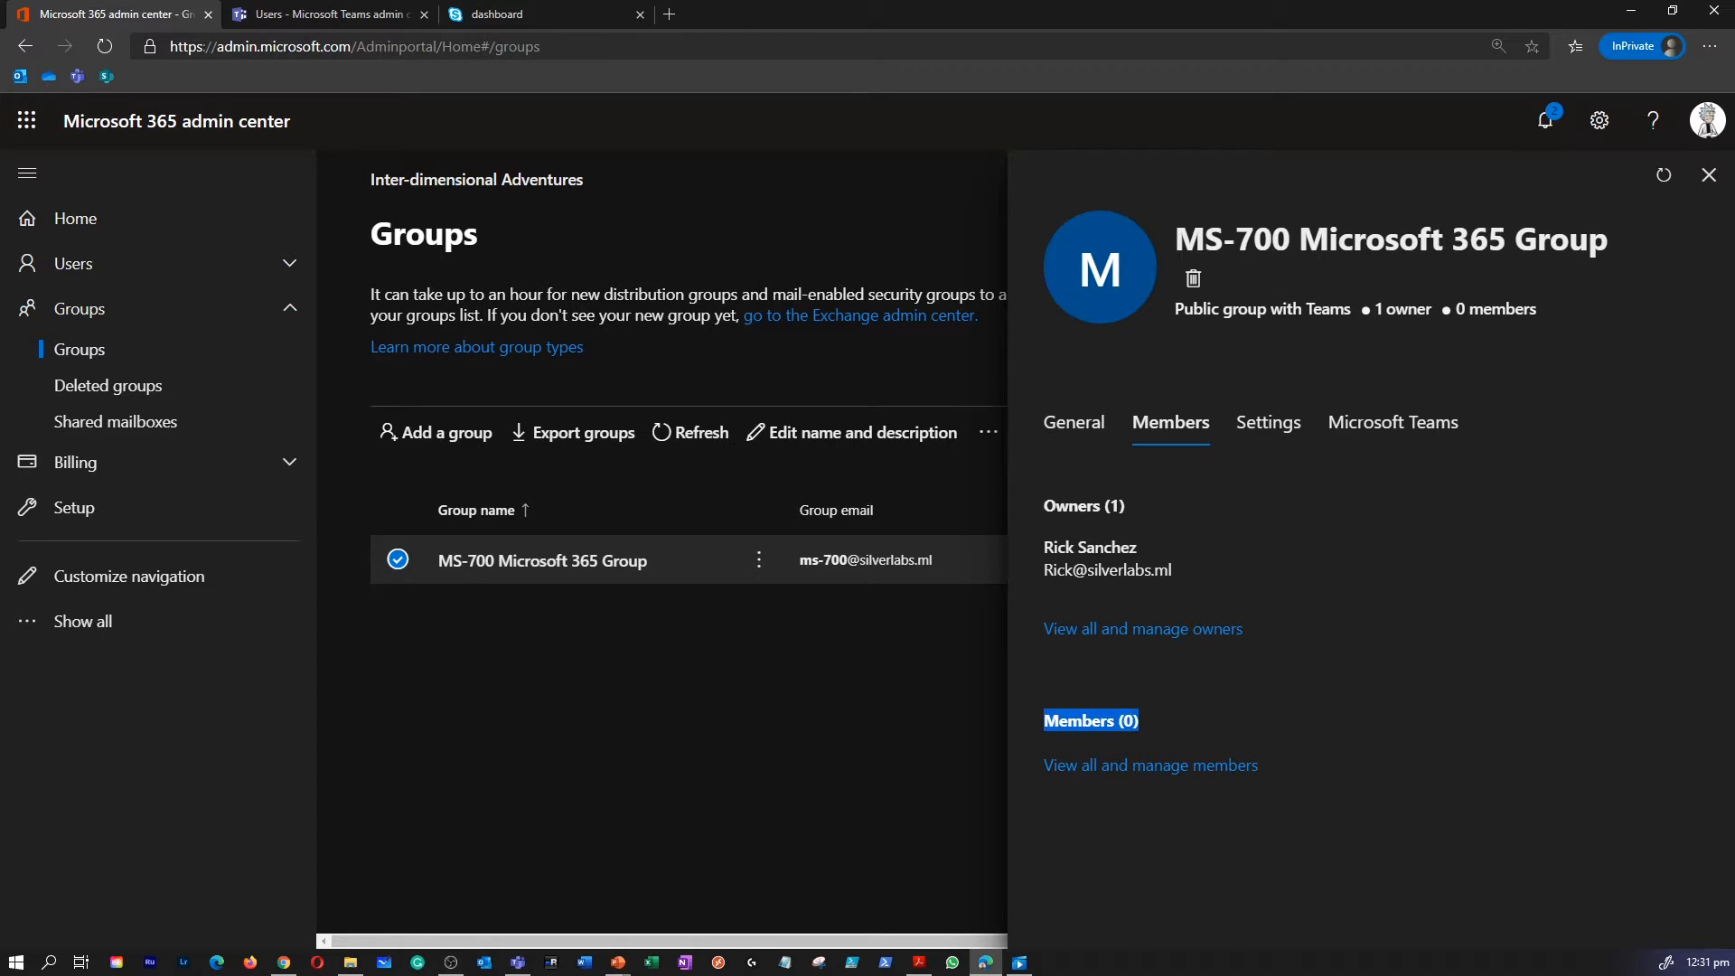
Find the intended user by first name, add them as a member of the MS-700 group and save
left_click(1125, 768)
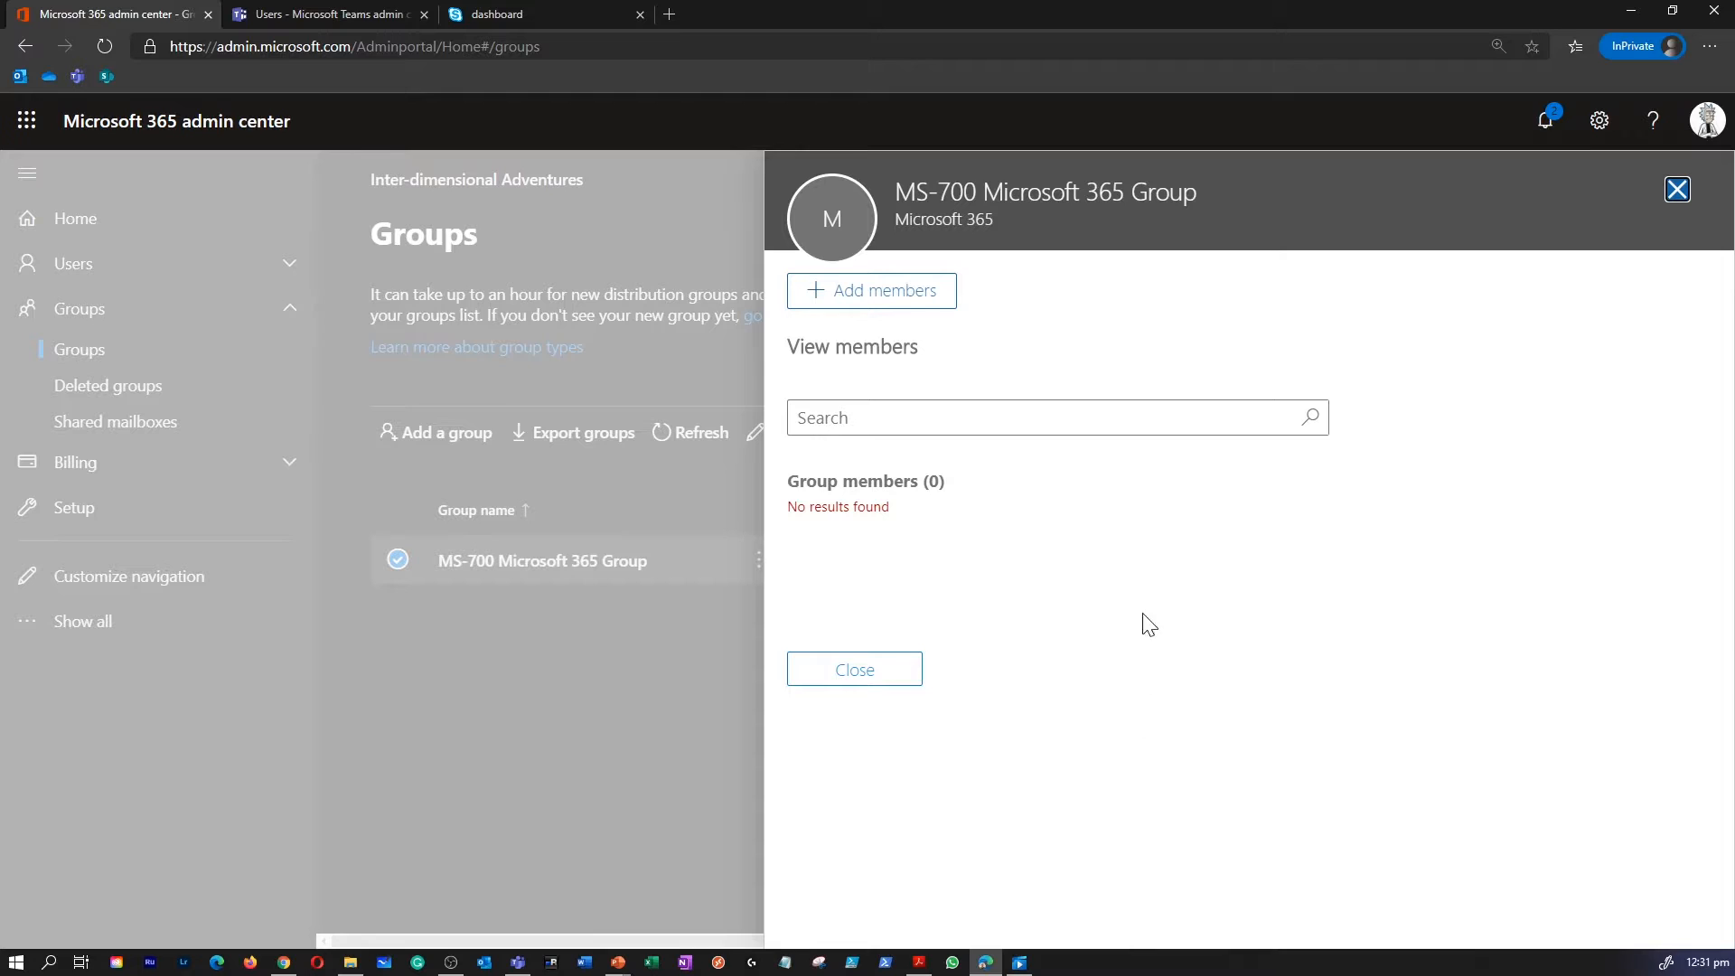
left_click(1049, 418)
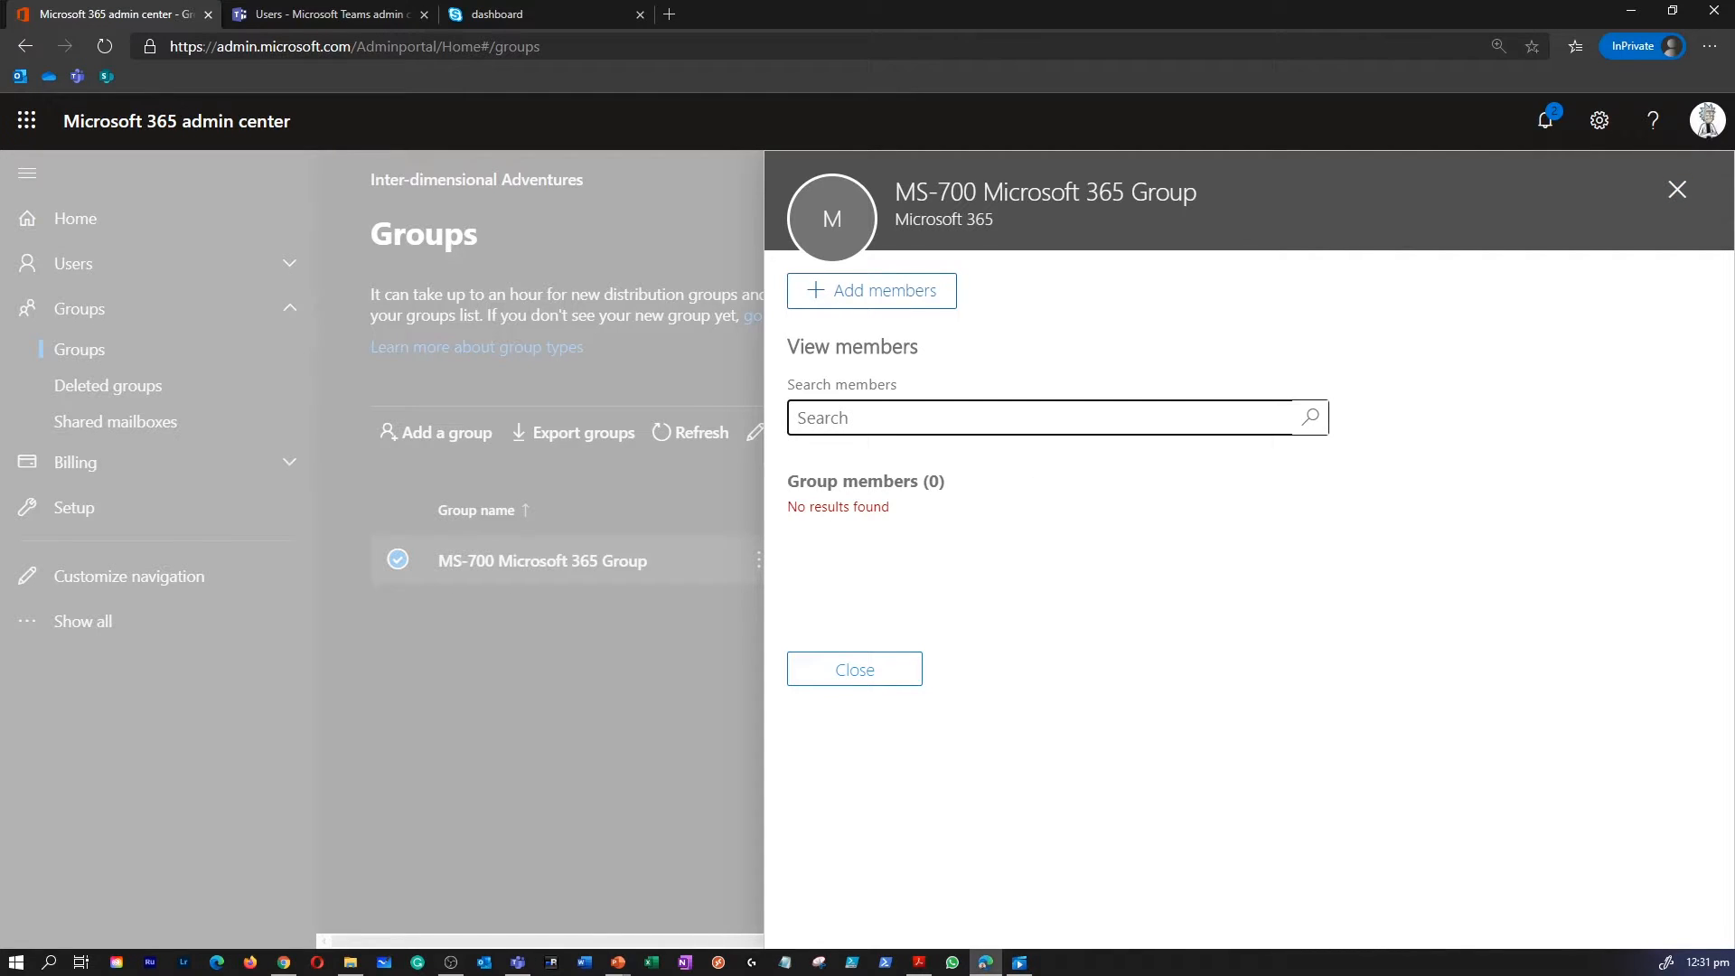
left_click(1117, 534)
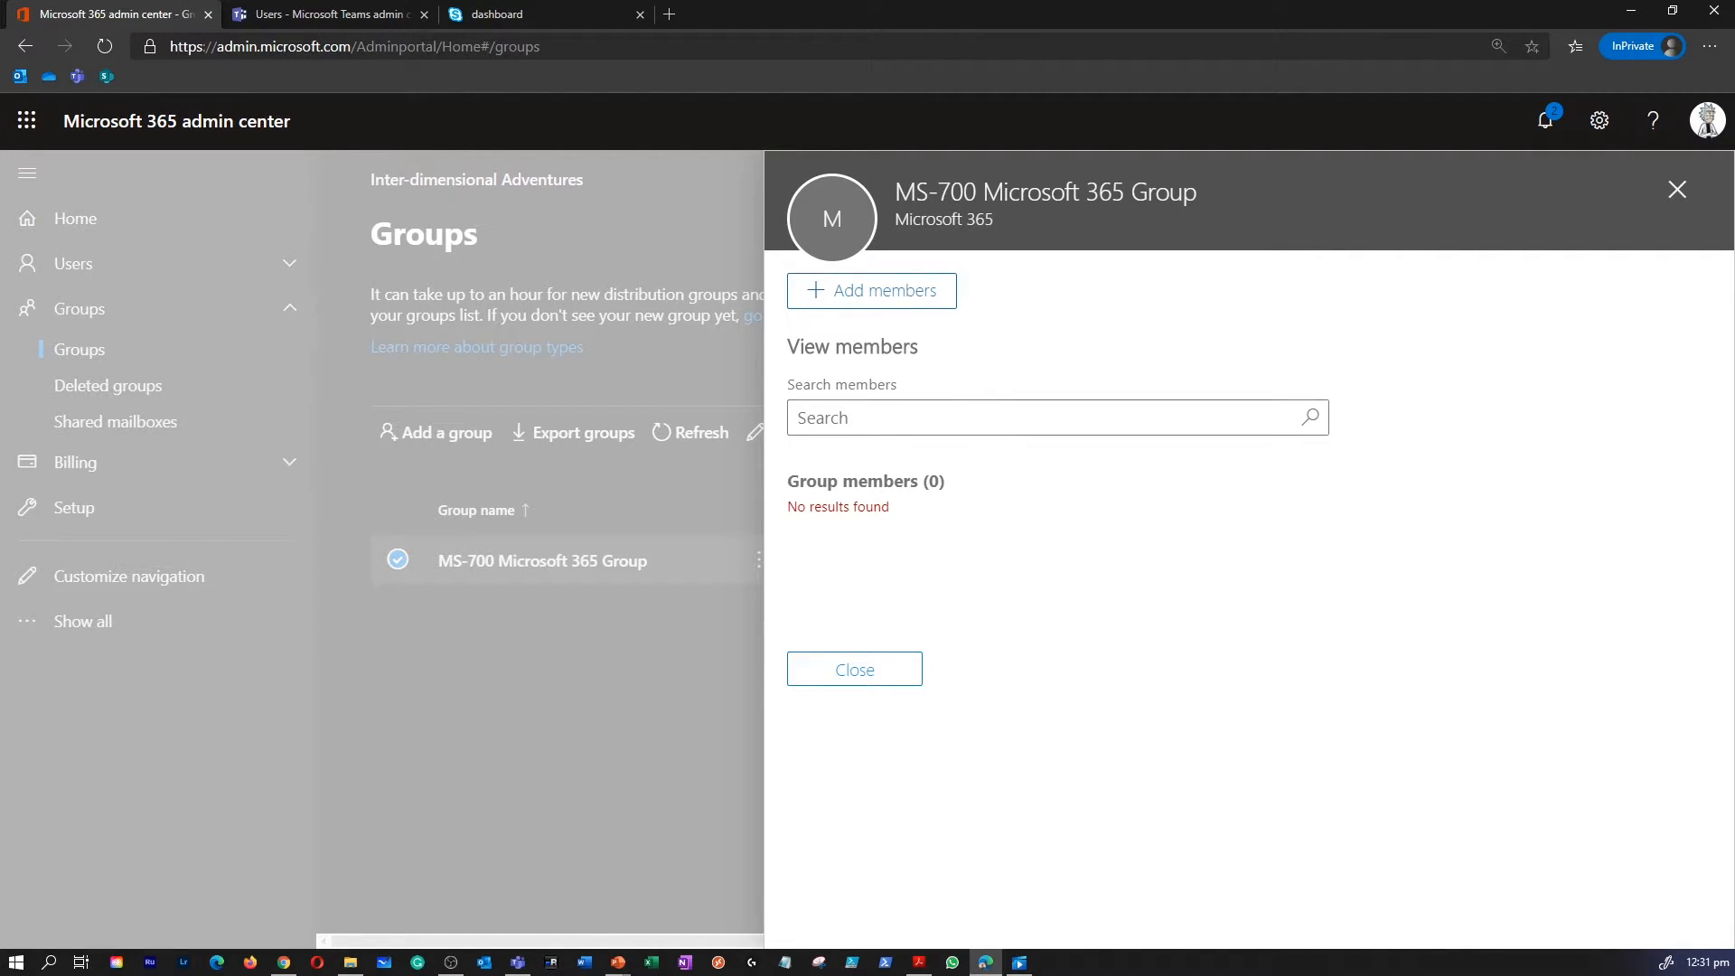
left_click(912, 308)
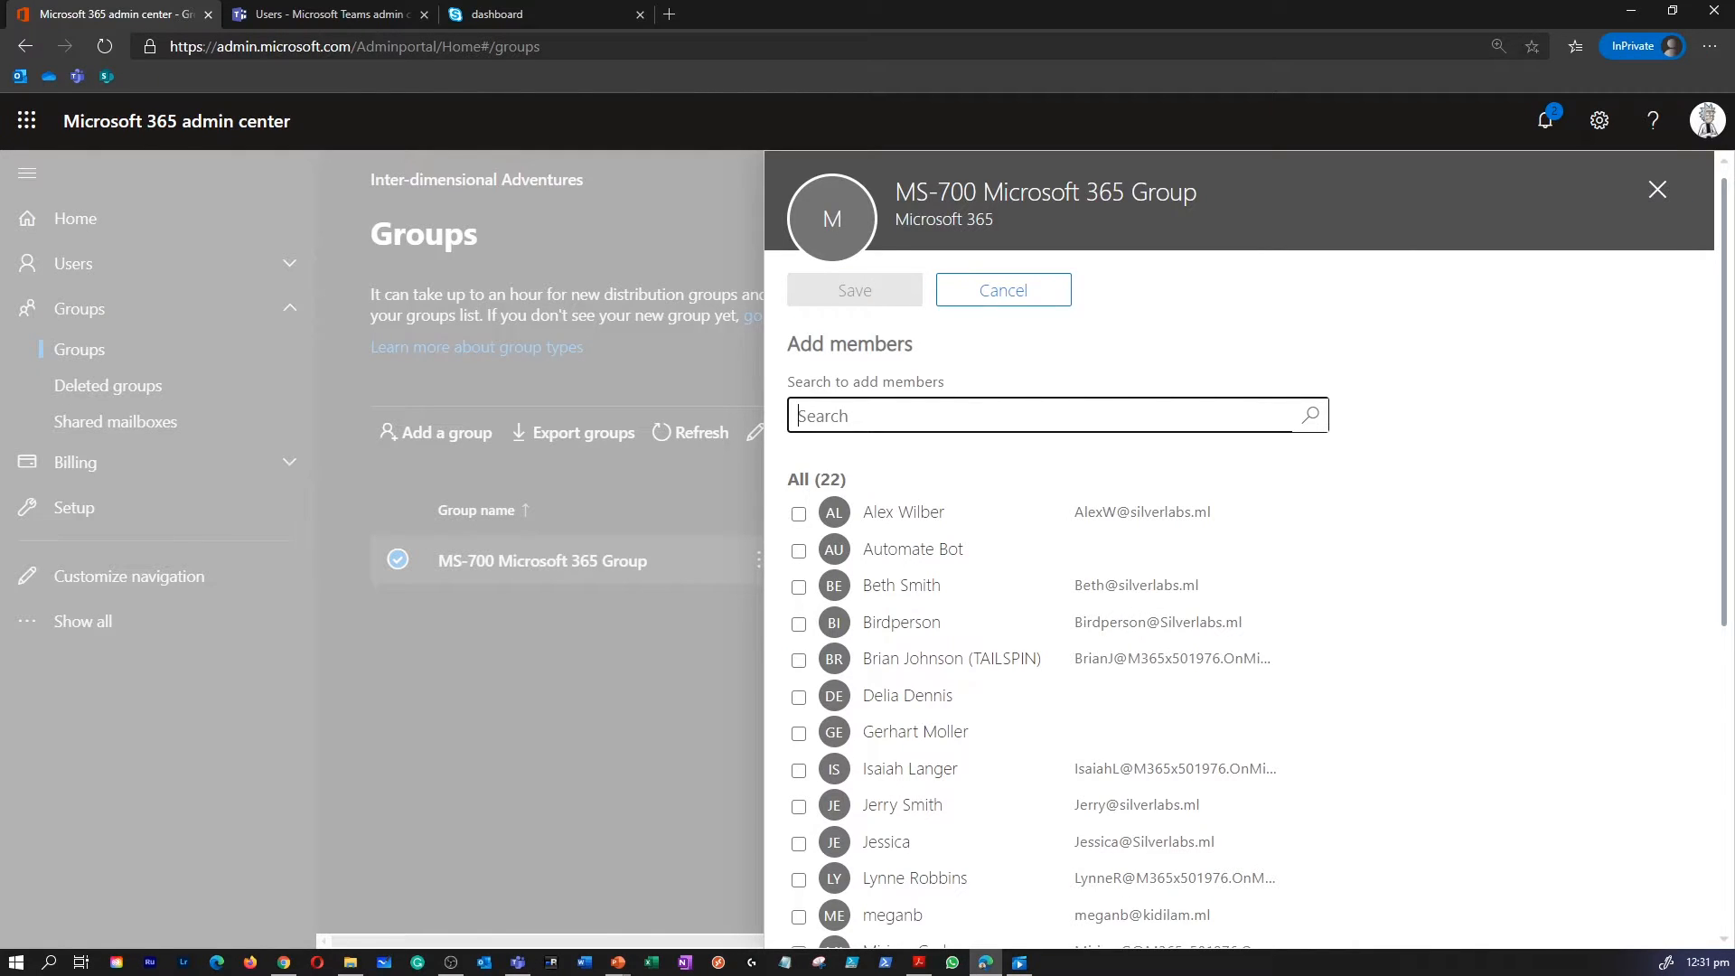
type("morty")
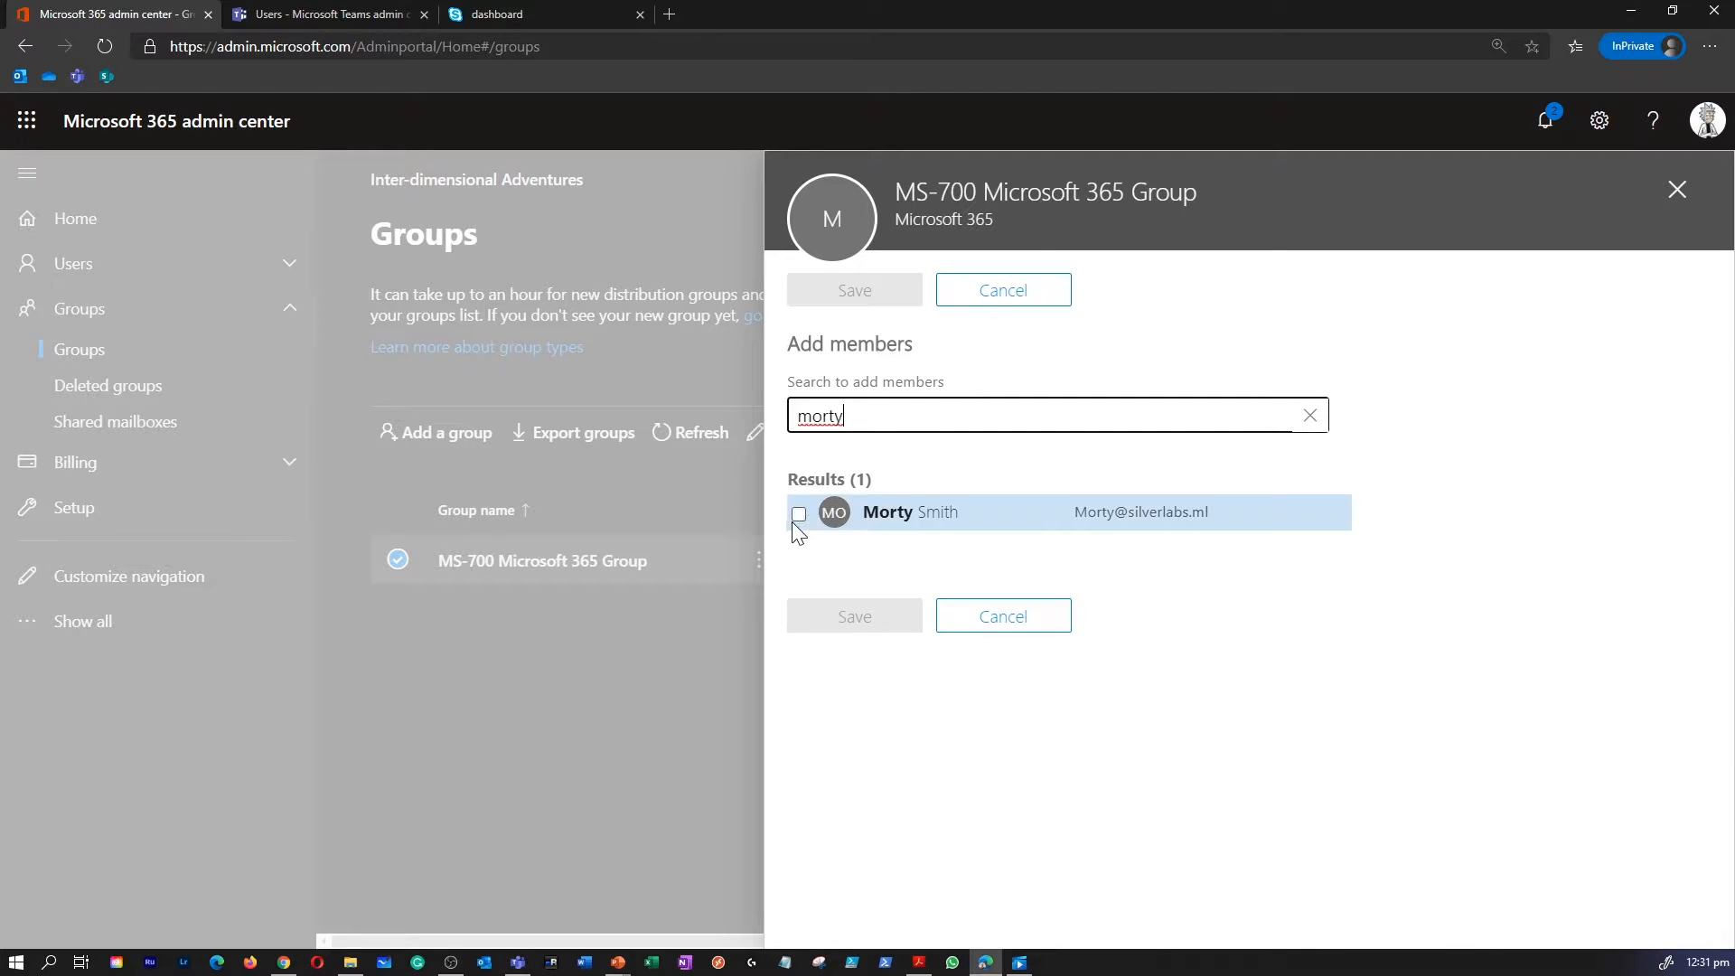
left_click(792, 512)
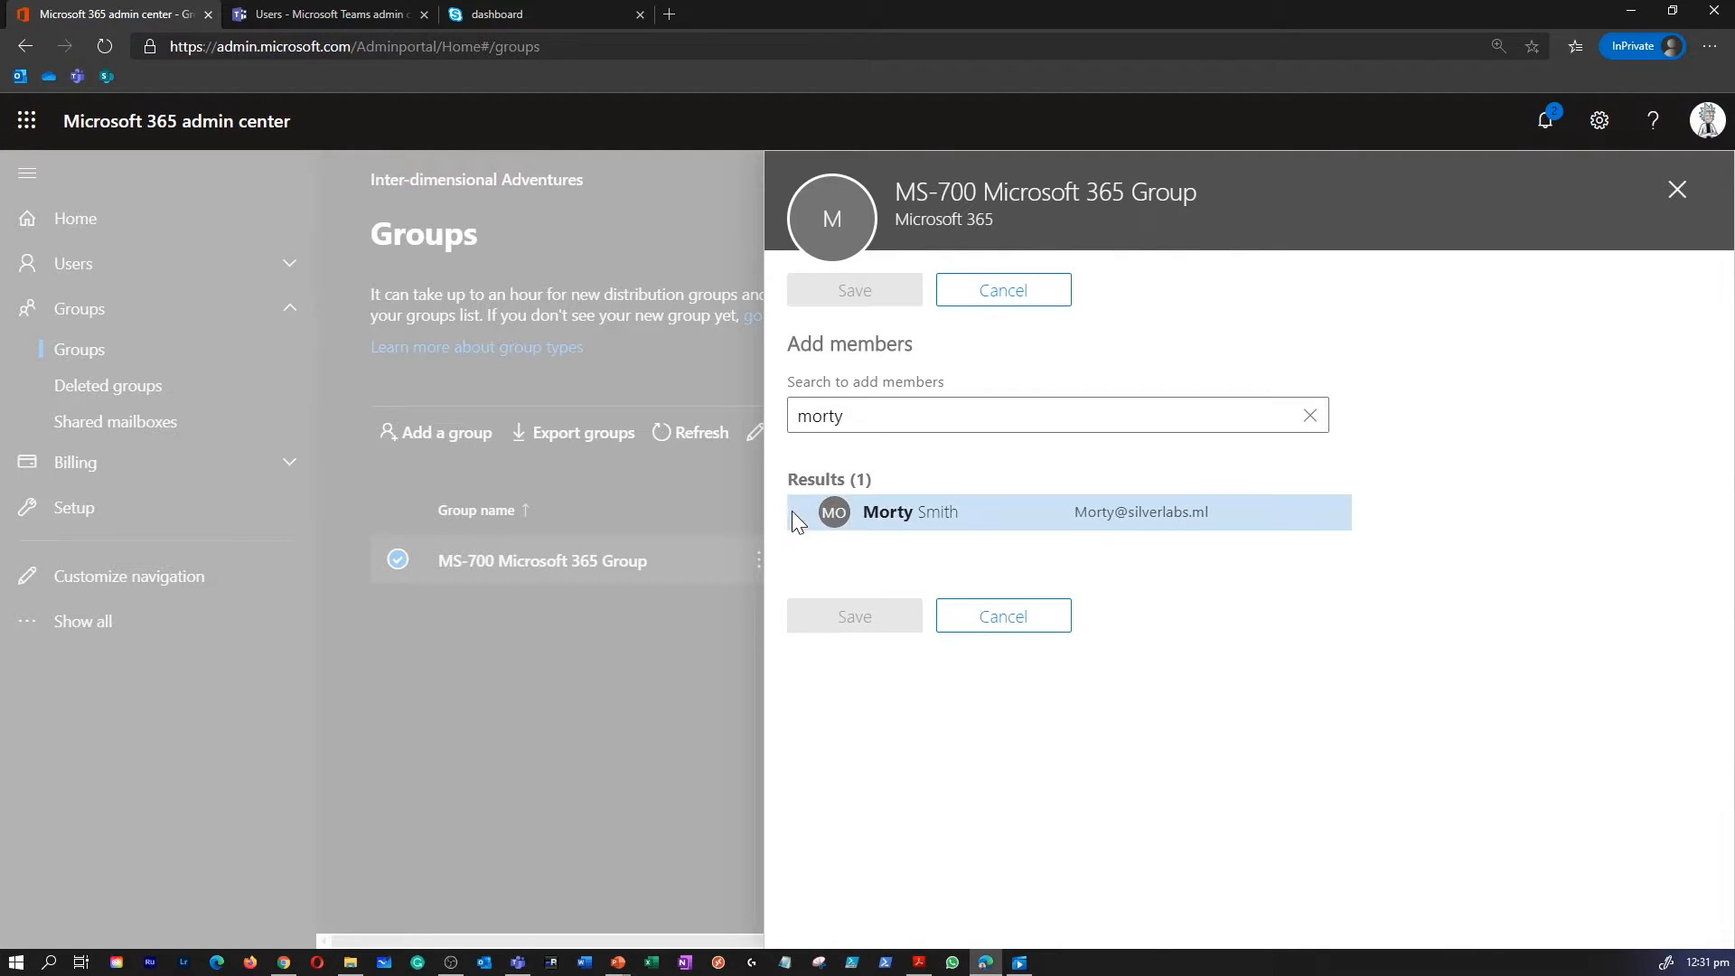
left_click(876, 687)
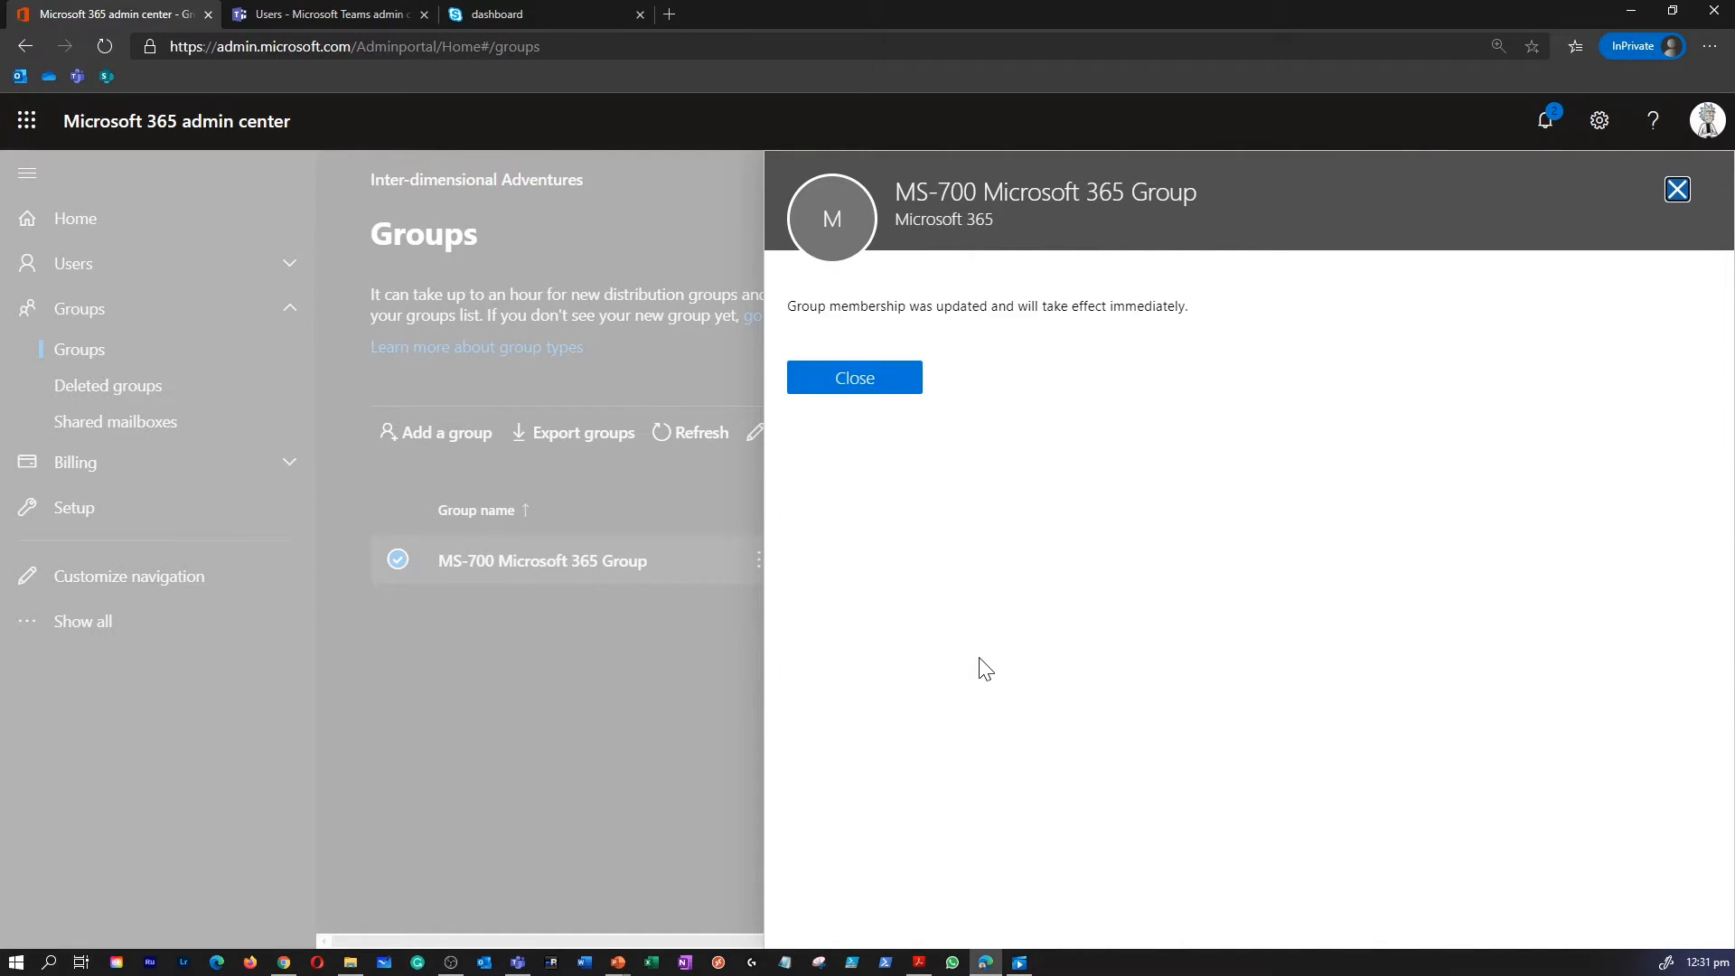
Close the membership update confirmation and check the MS-700 group's owners and members
left_click(880, 389)
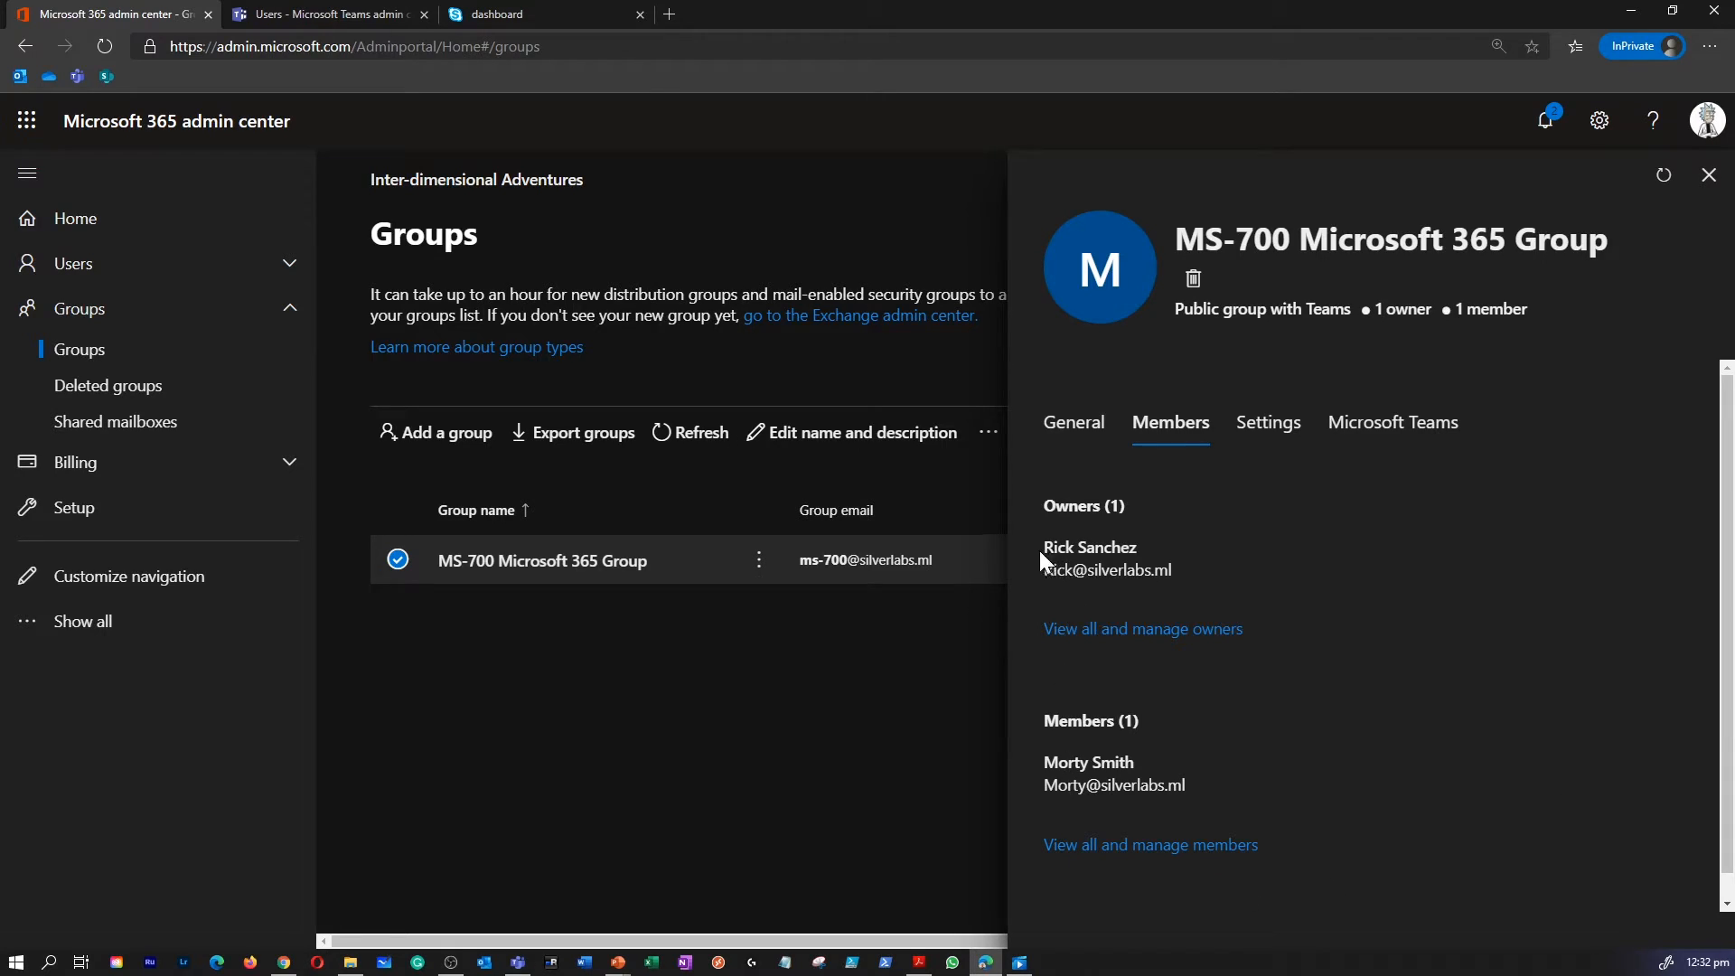
left_click_drag(1043, 720, 1140, 721)
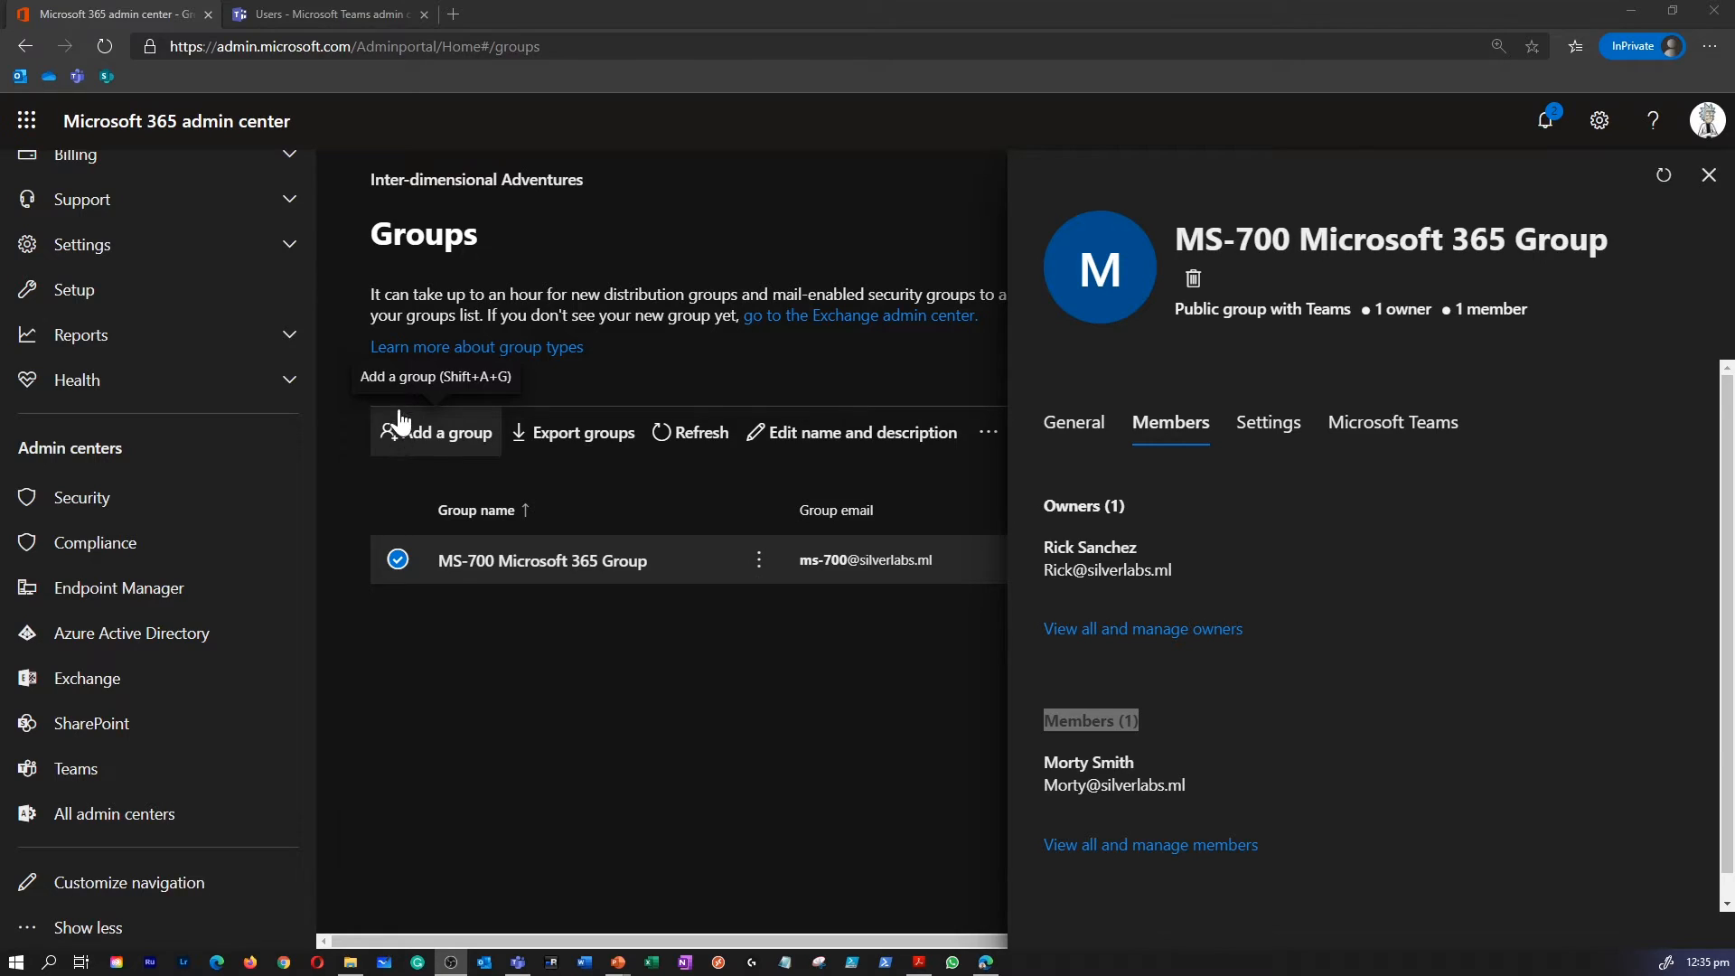
Open the Exchange admin center from the Microsoft 365 admin center and go to its recipients
left_click(129, 9)
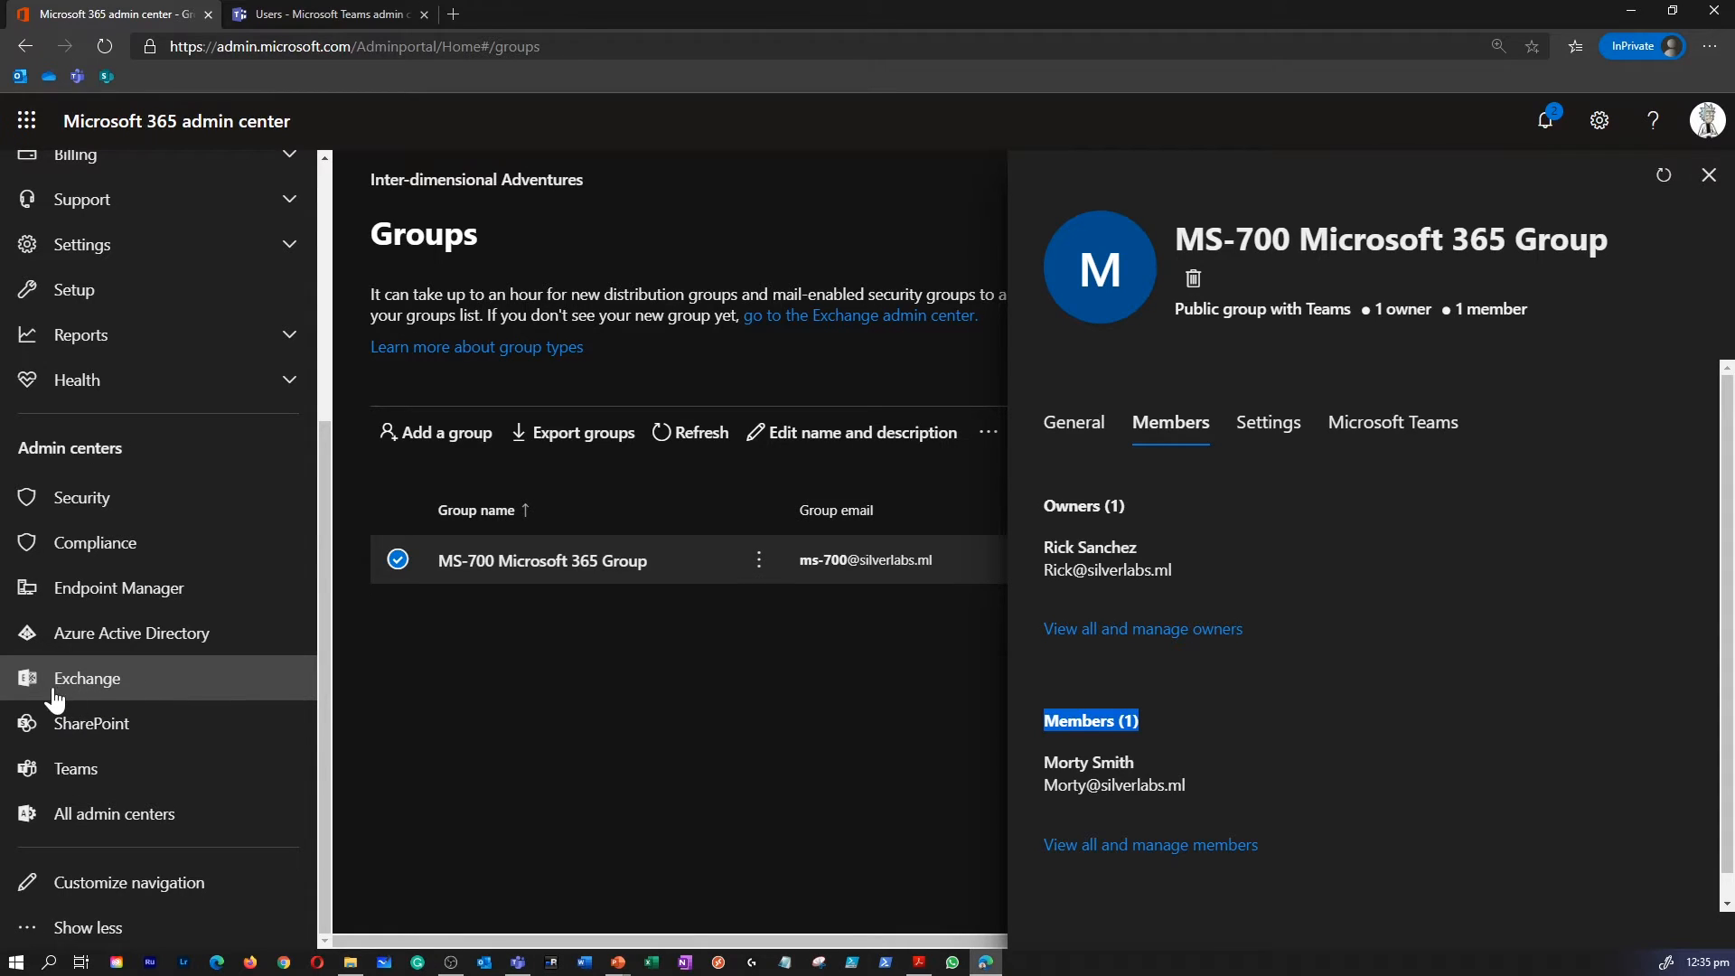
left_click(102, 700)
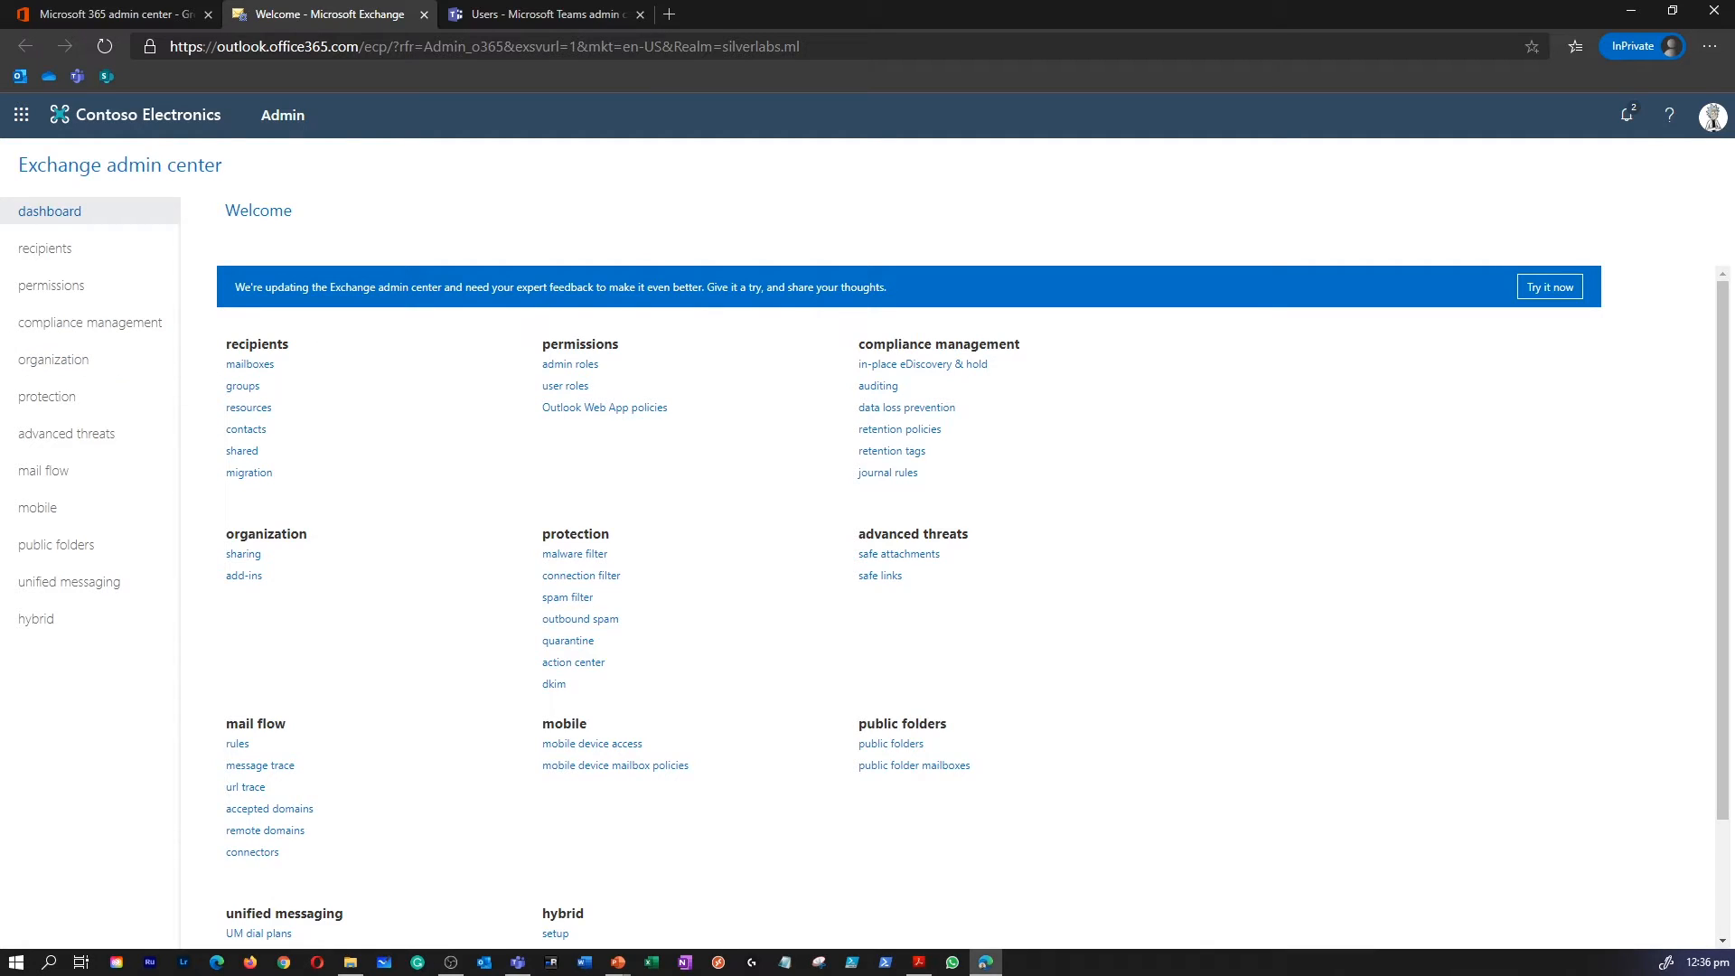
left_click(70, 262)
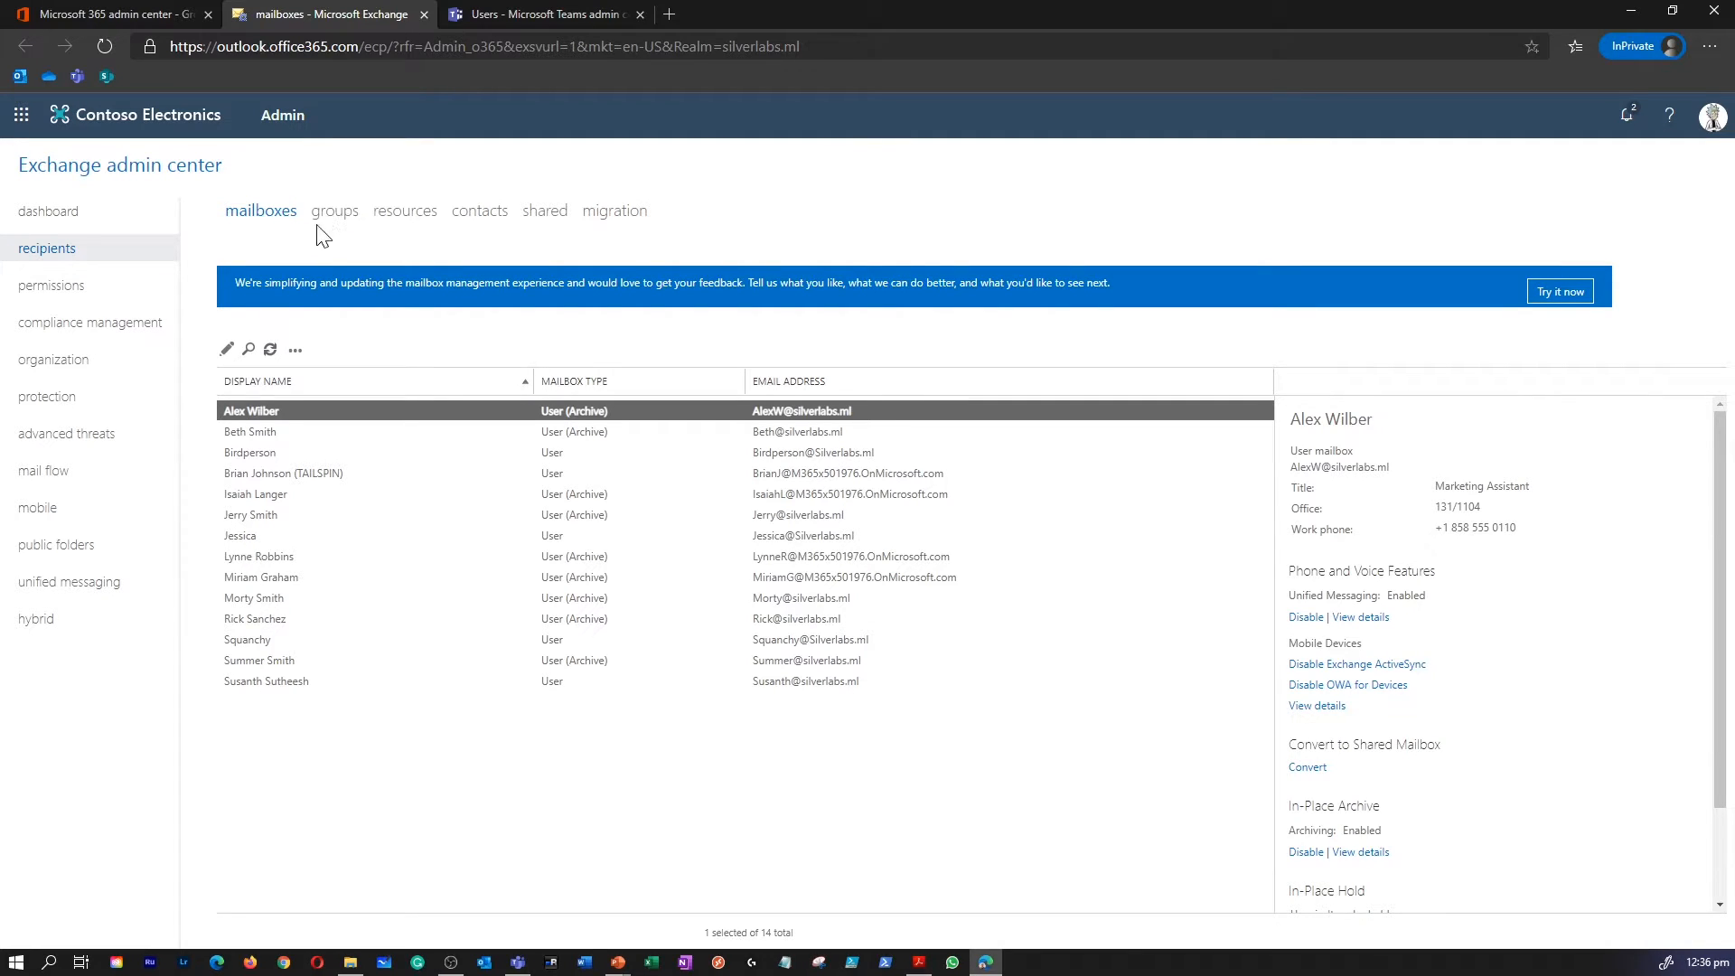
Zoom the Exchange admin center page to 150% and open the recipient groups list
left_click(1712, 50)
left_click(1672, 170)
left_click(1672, 170)
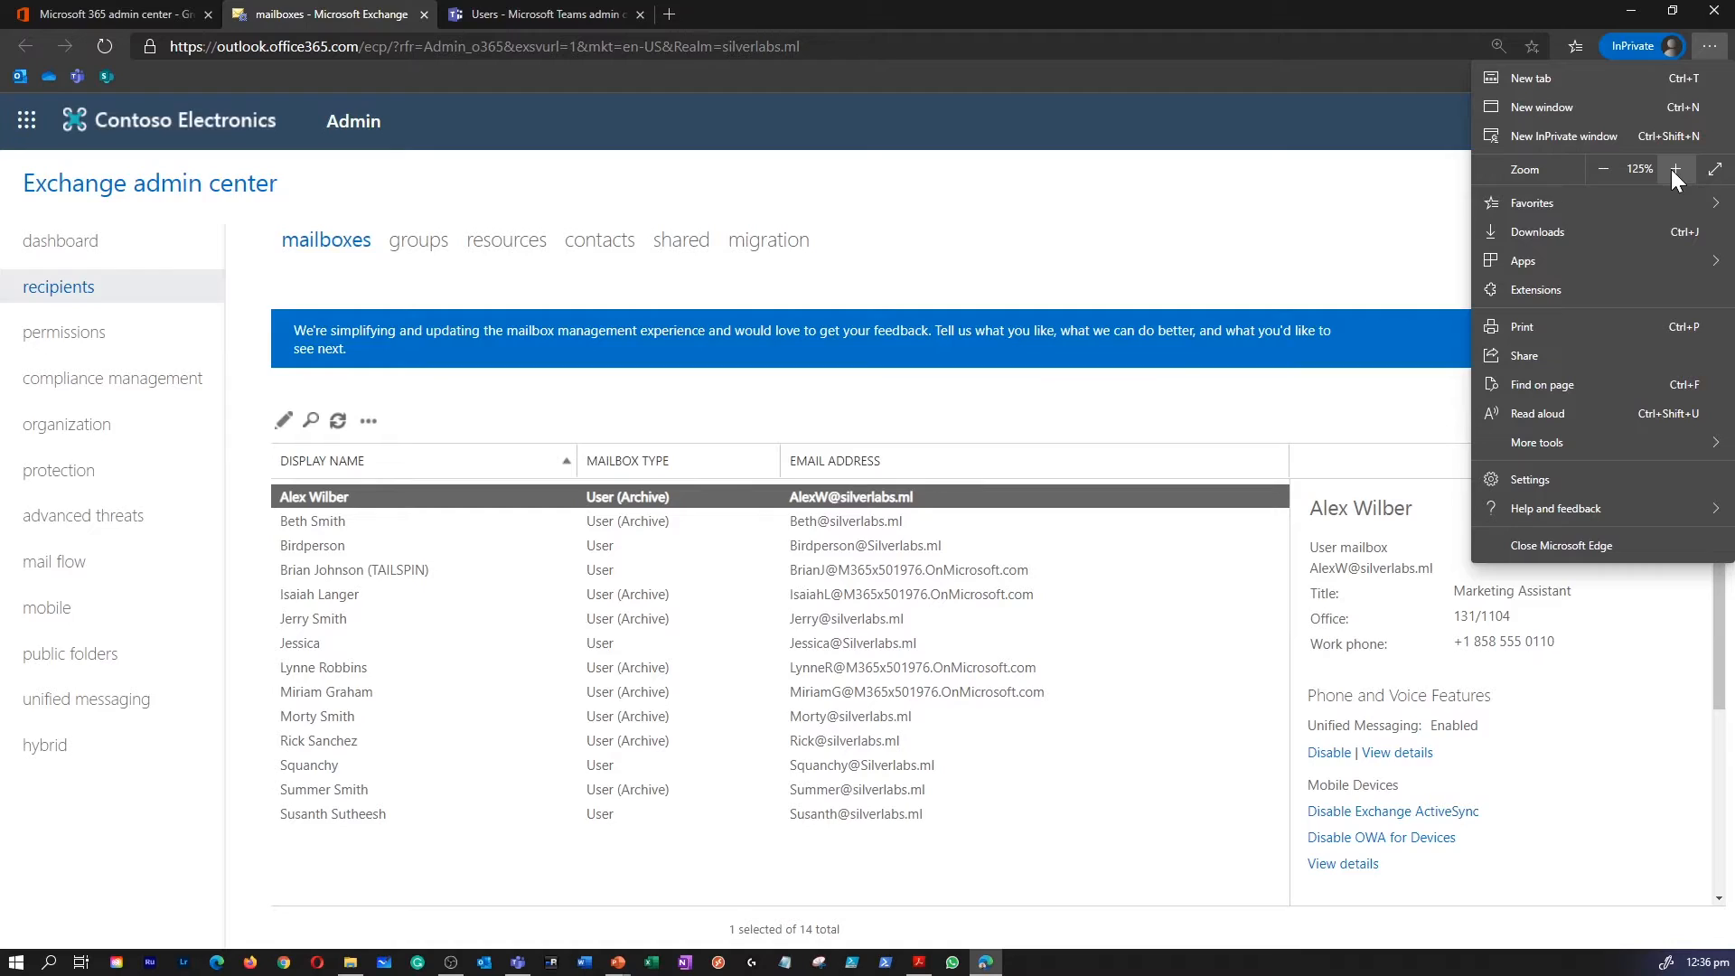
left_click(1672, 170)
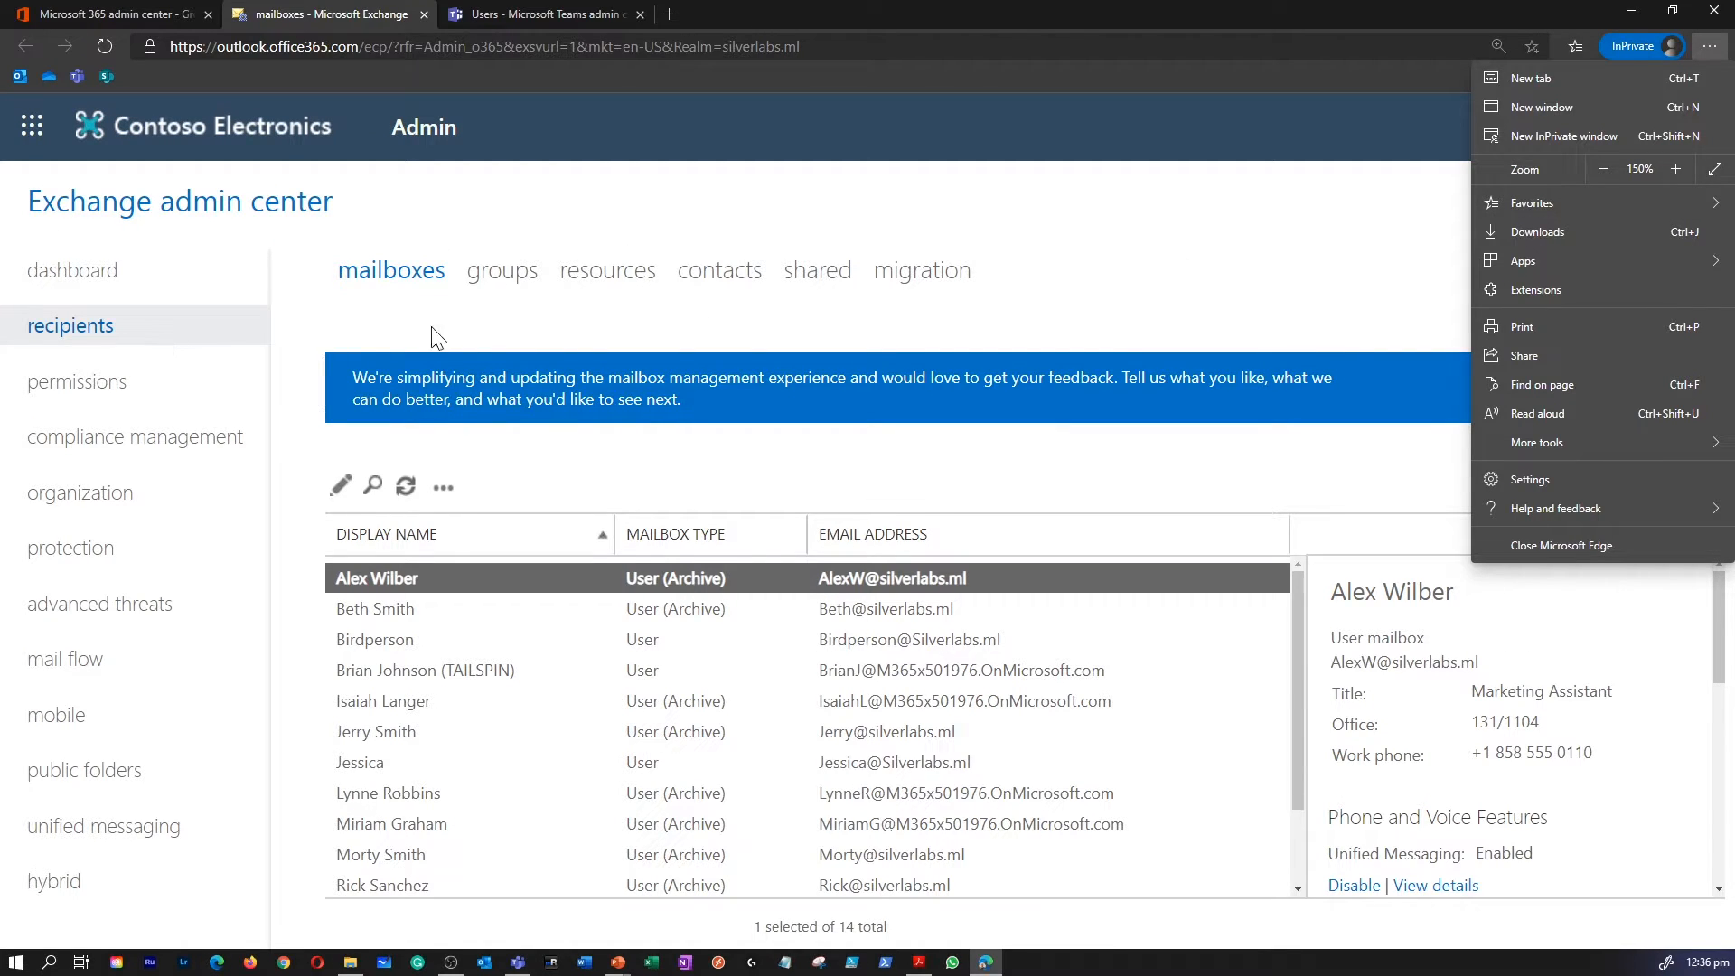
left_click(466, 286)
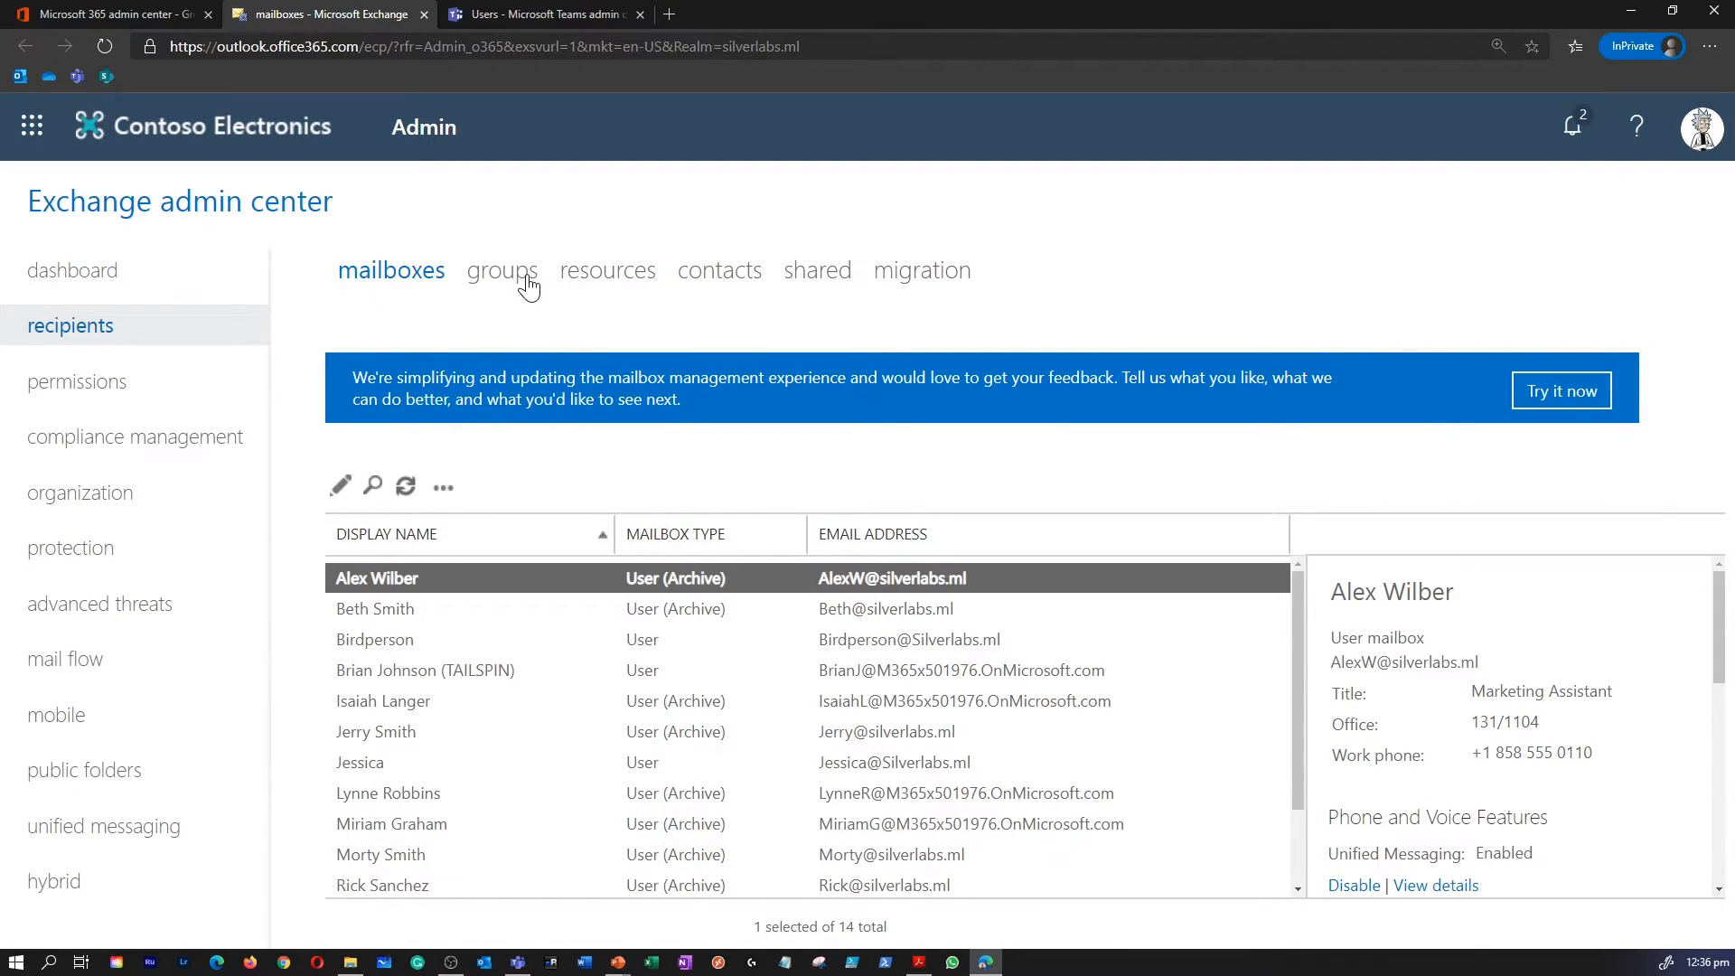
left_click(526, 288)
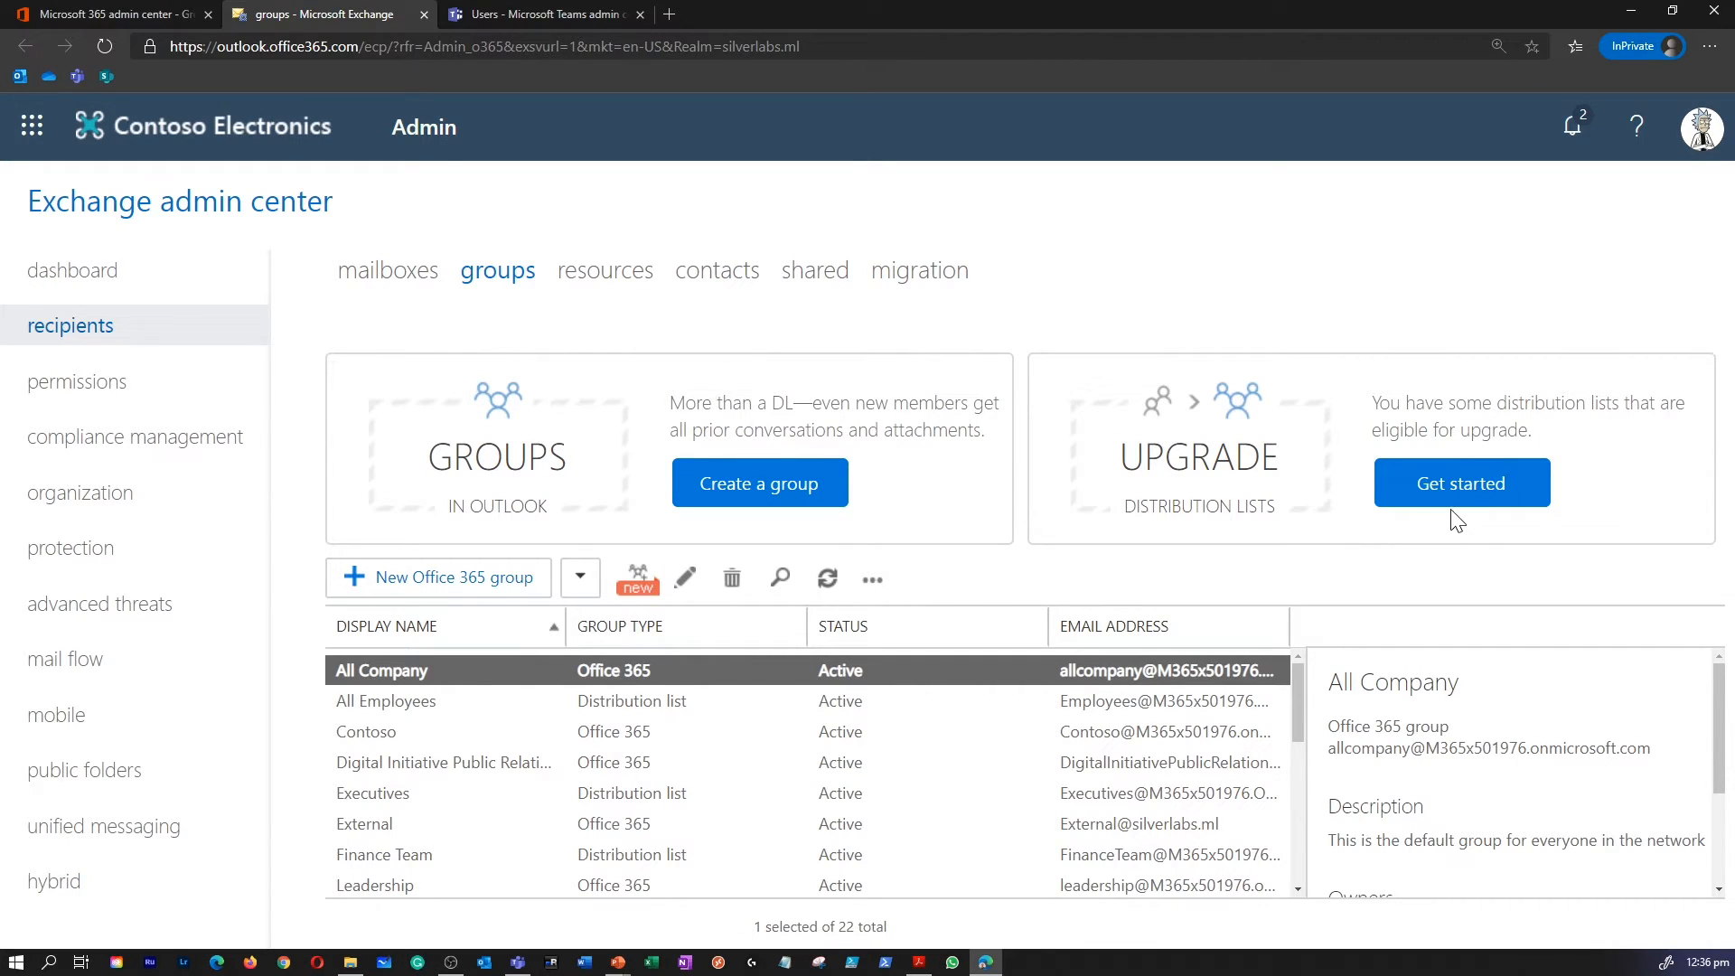
Open the bulk upgrade of distribution lists to Outlook groups, select Northwind Traders and start its upgrade
left_click(1462, 488)
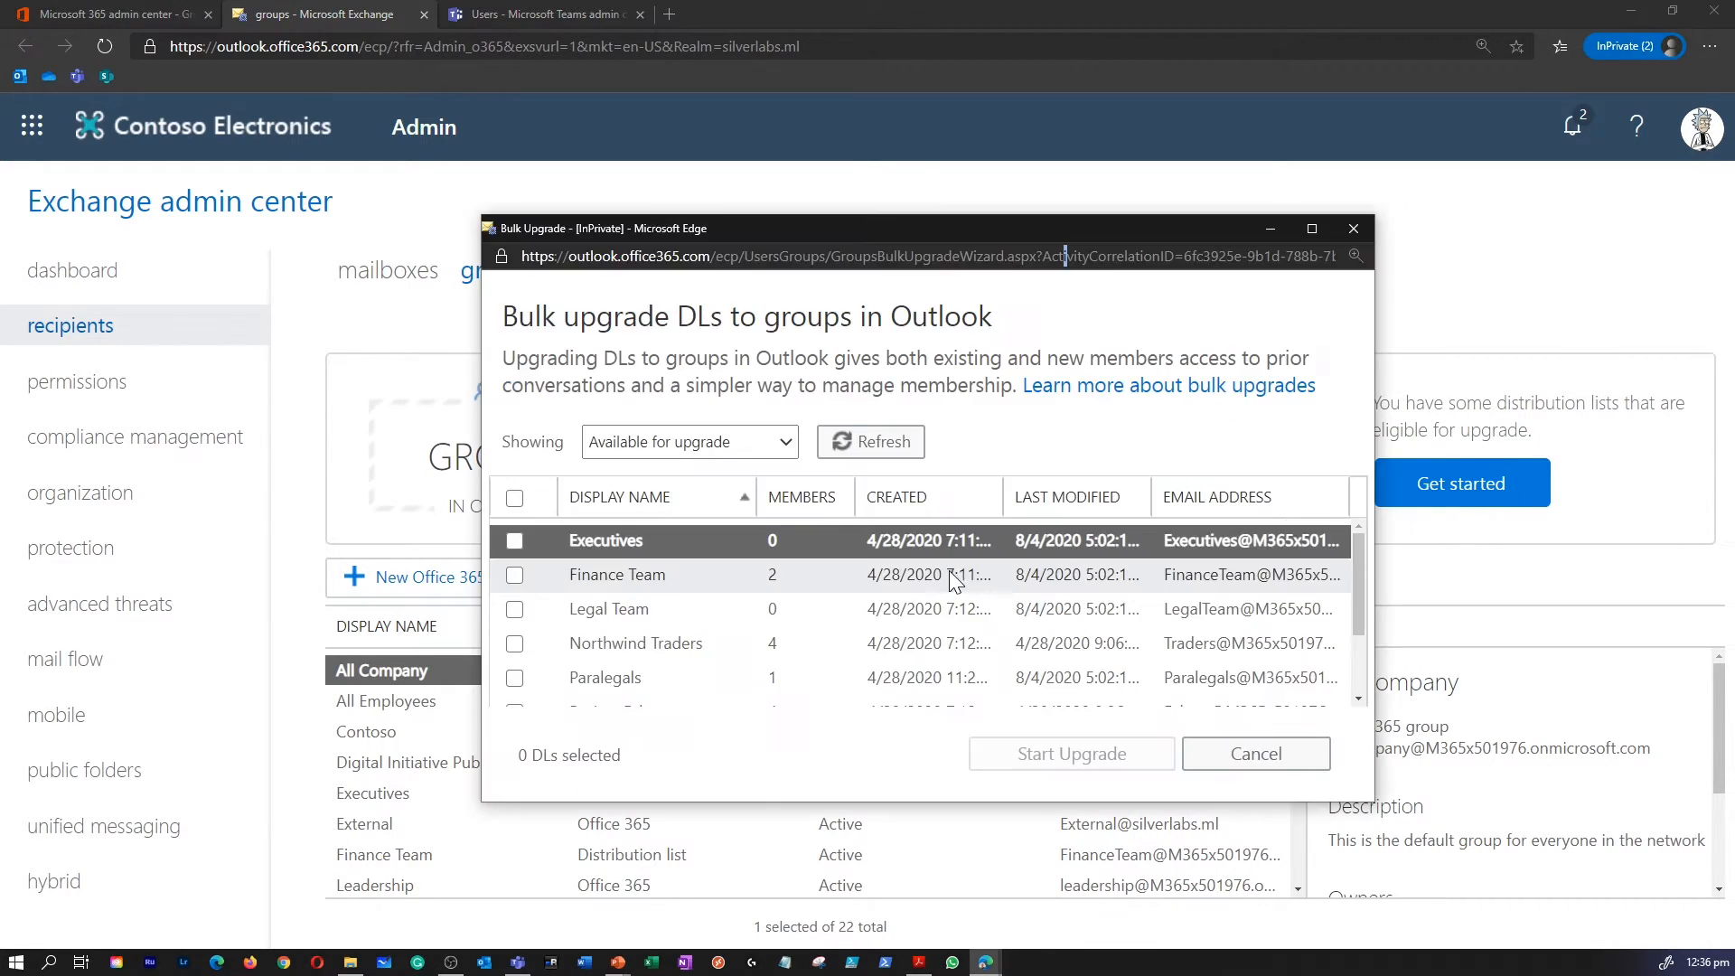
scroll(949, 583, "down", 1)
scroll(945, 594, "down", 1)
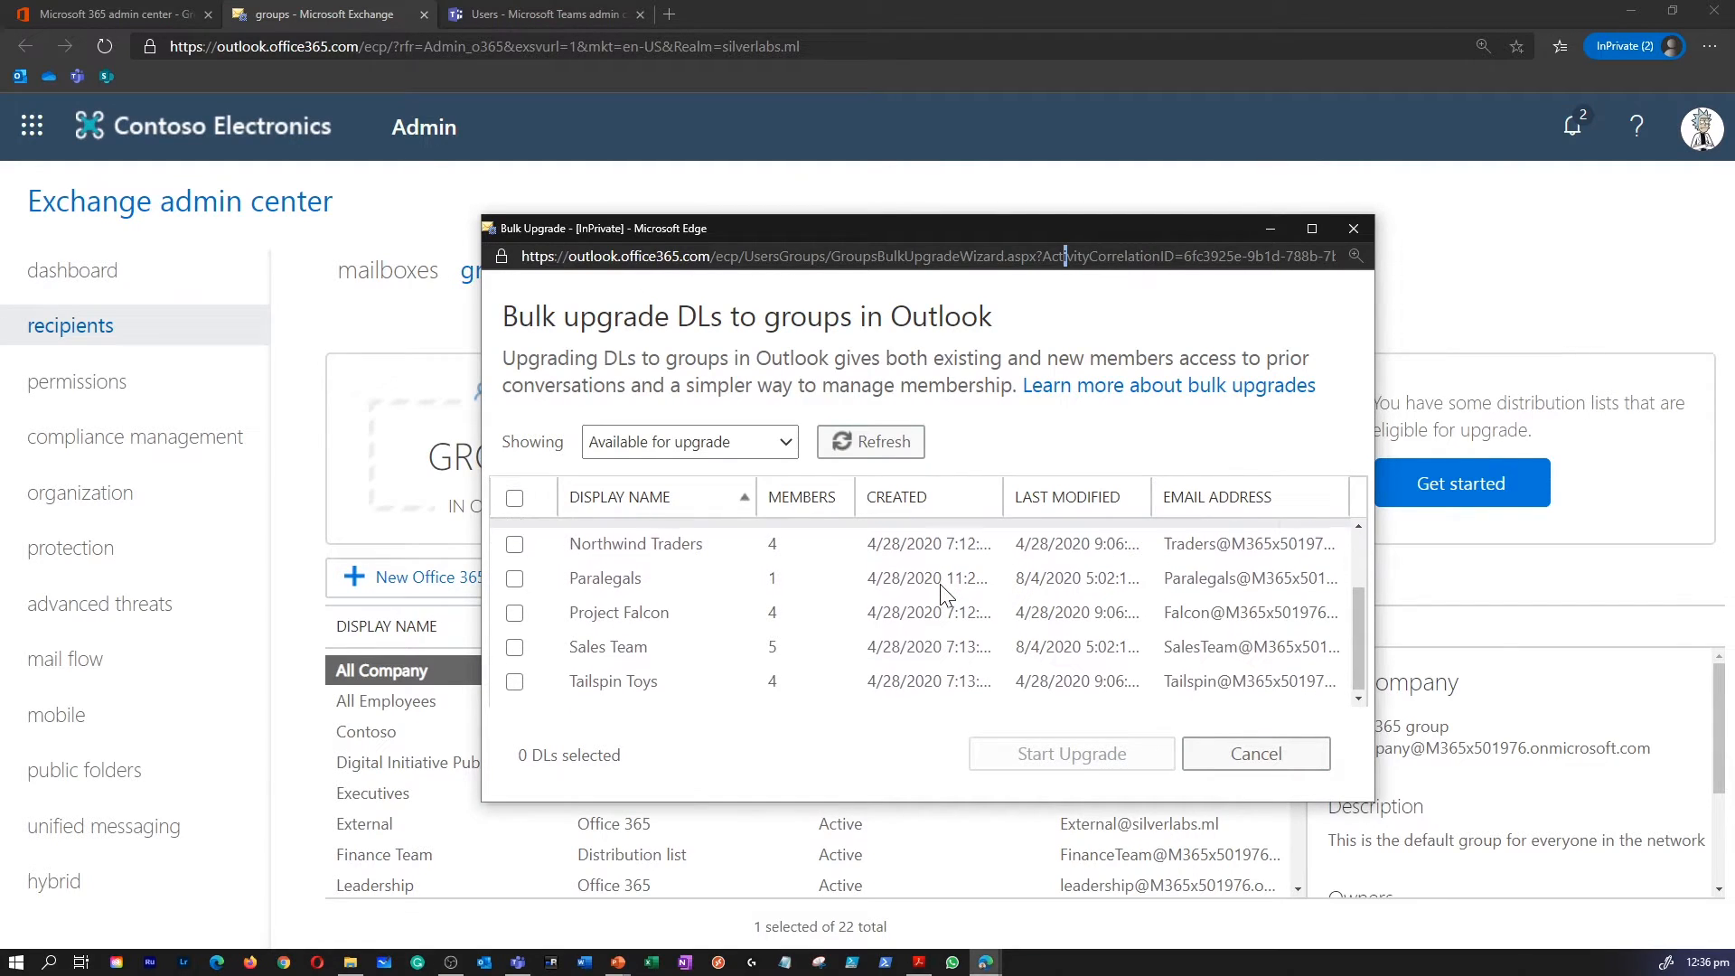
scroll(914, 610, "up", 3)
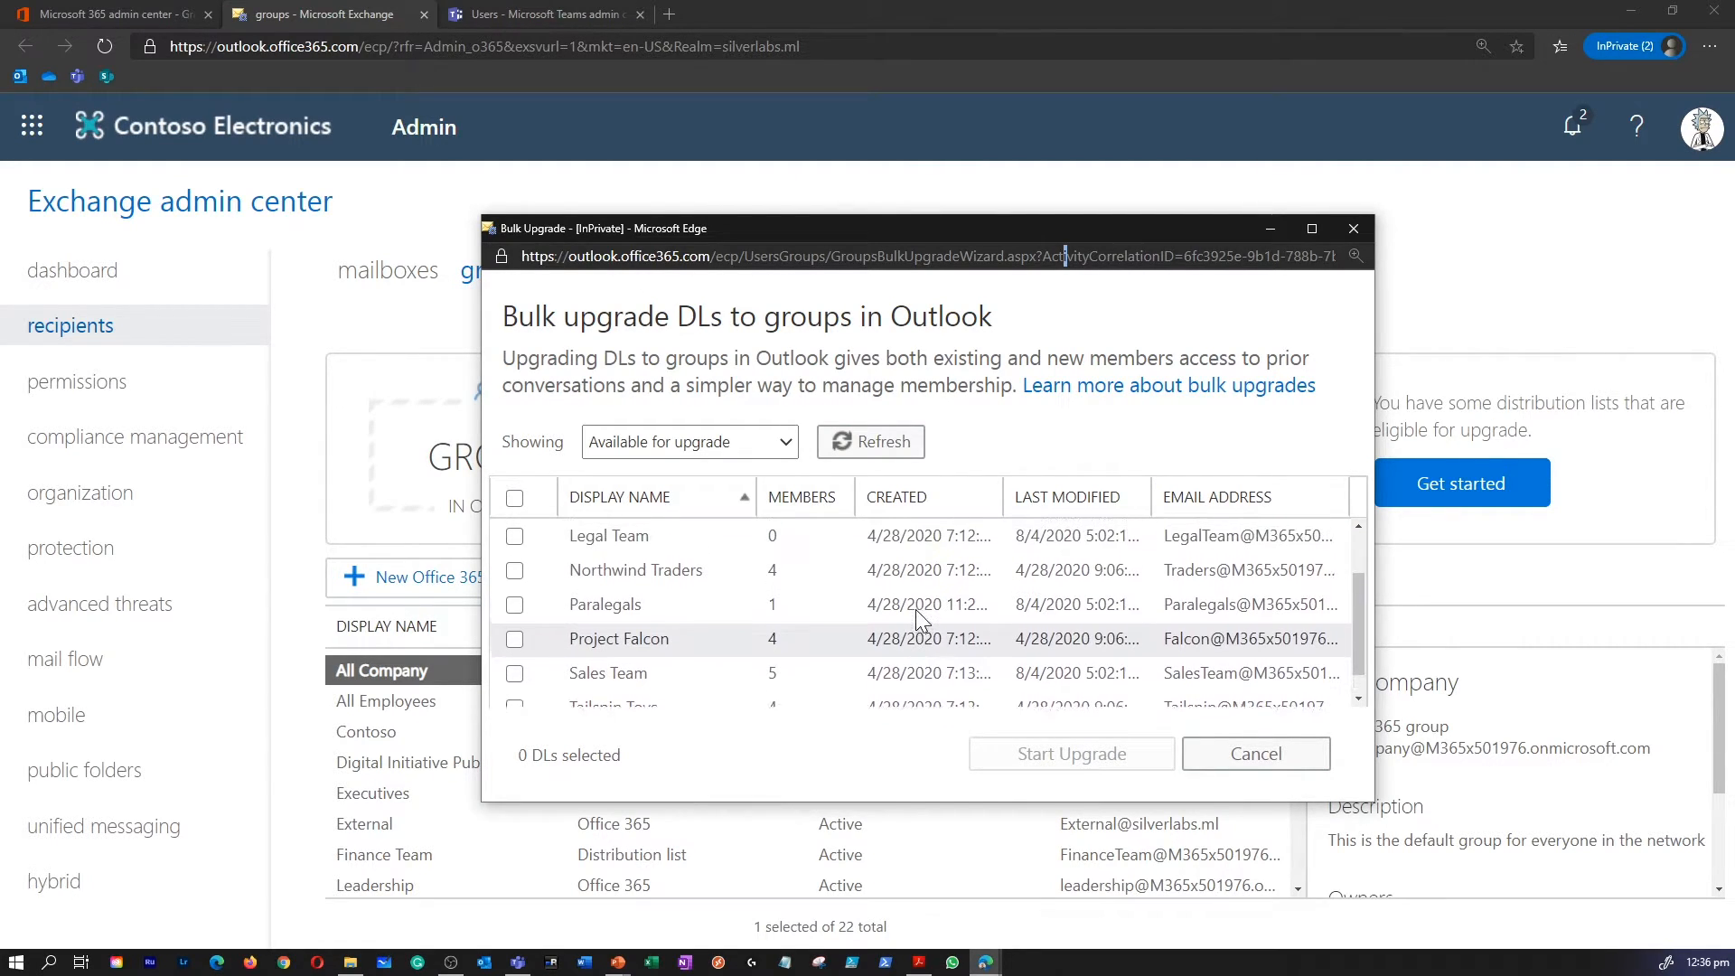
scroll(922, 621, "down", 2)
scroll(922, 621, "up", 2)
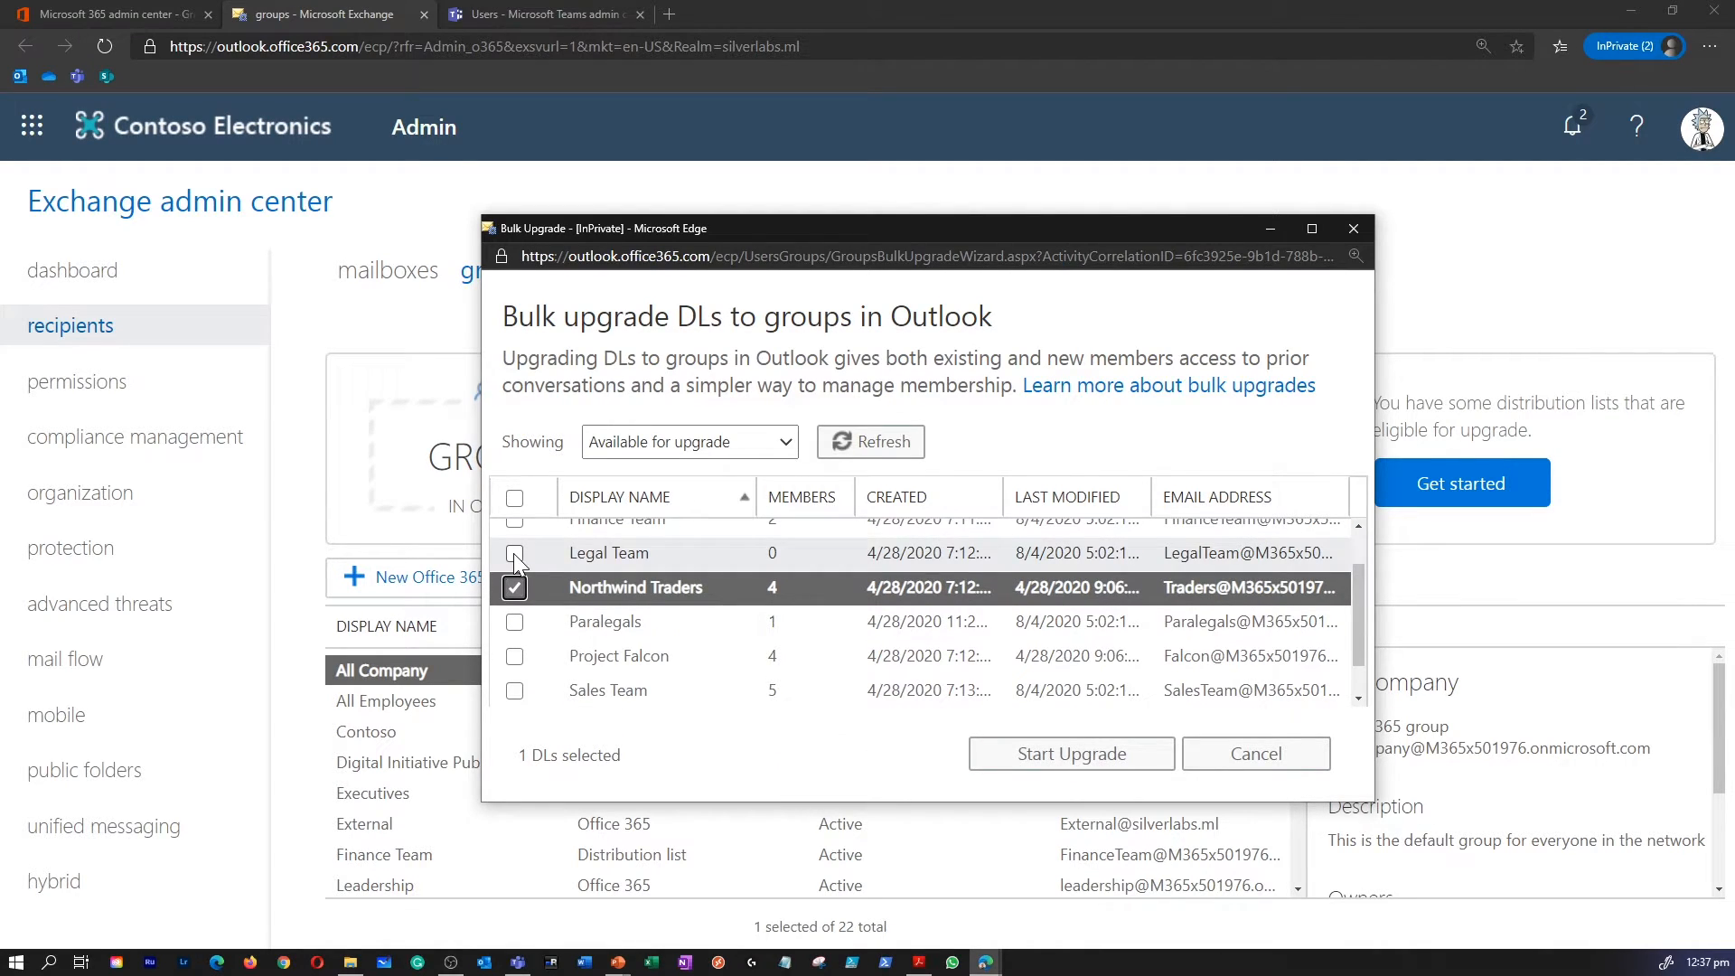
left_click(1096, 776)
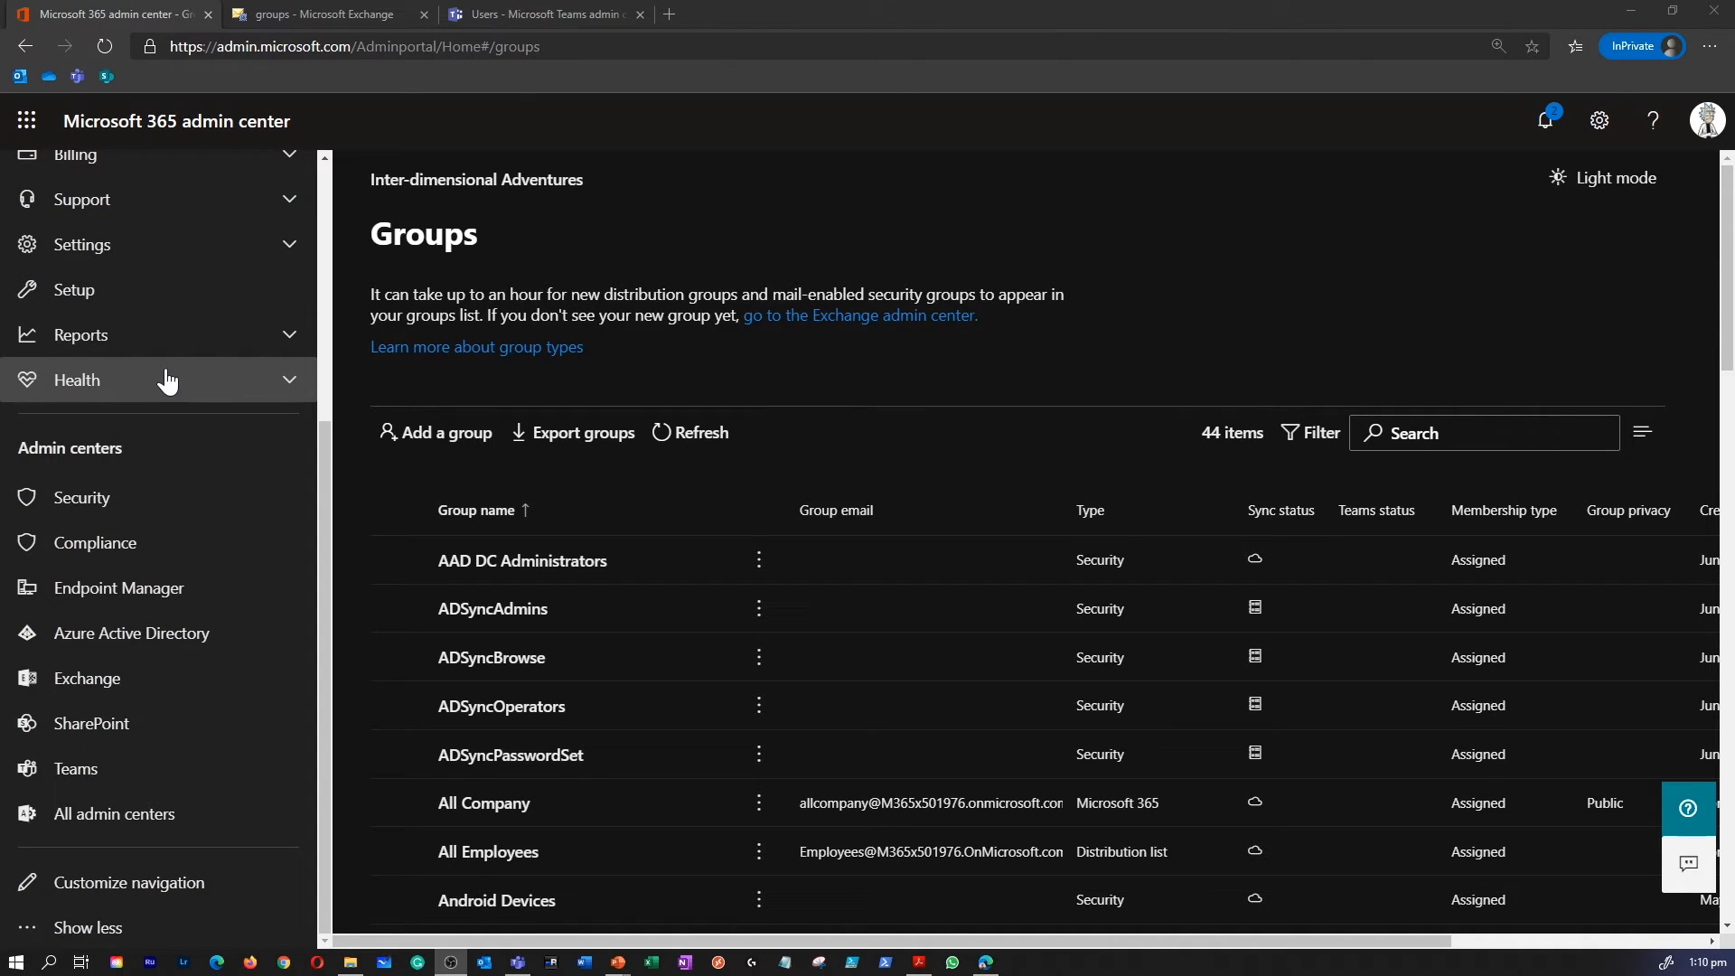
In the Microsoft 365 admin center's groups list, open the Leadership group and review its basic information
scroll(167, 381, "up", 4)
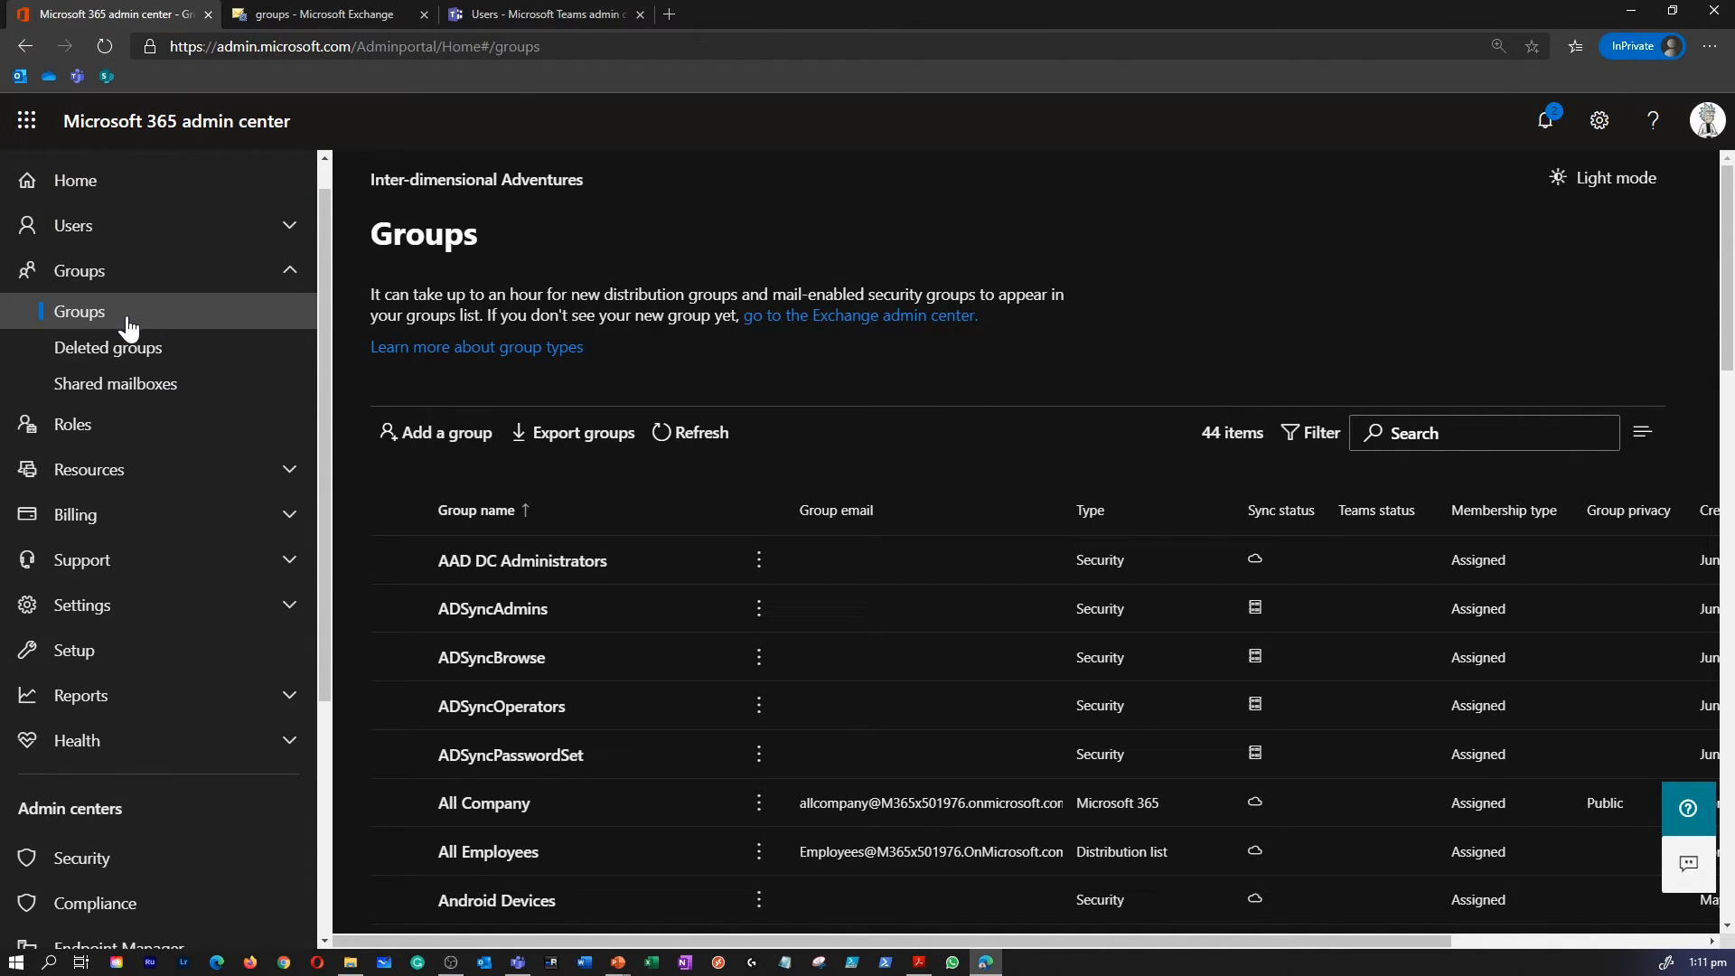
scroll(719, 484, "down", 7)
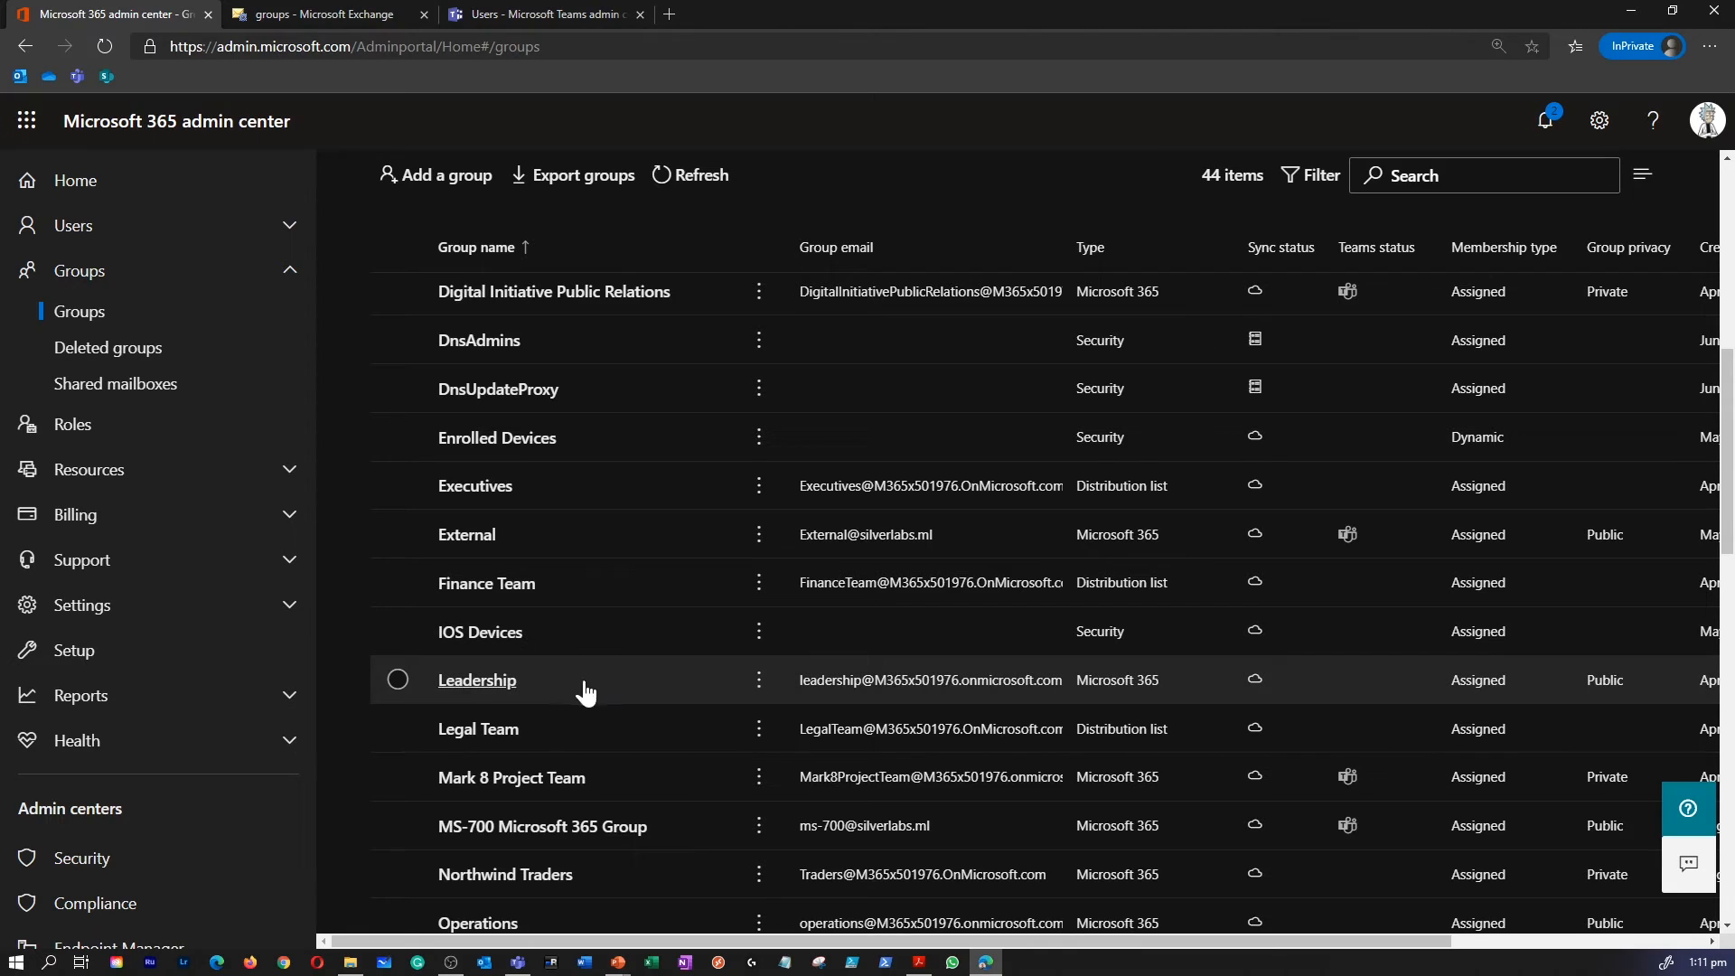
left_click(477, 681)
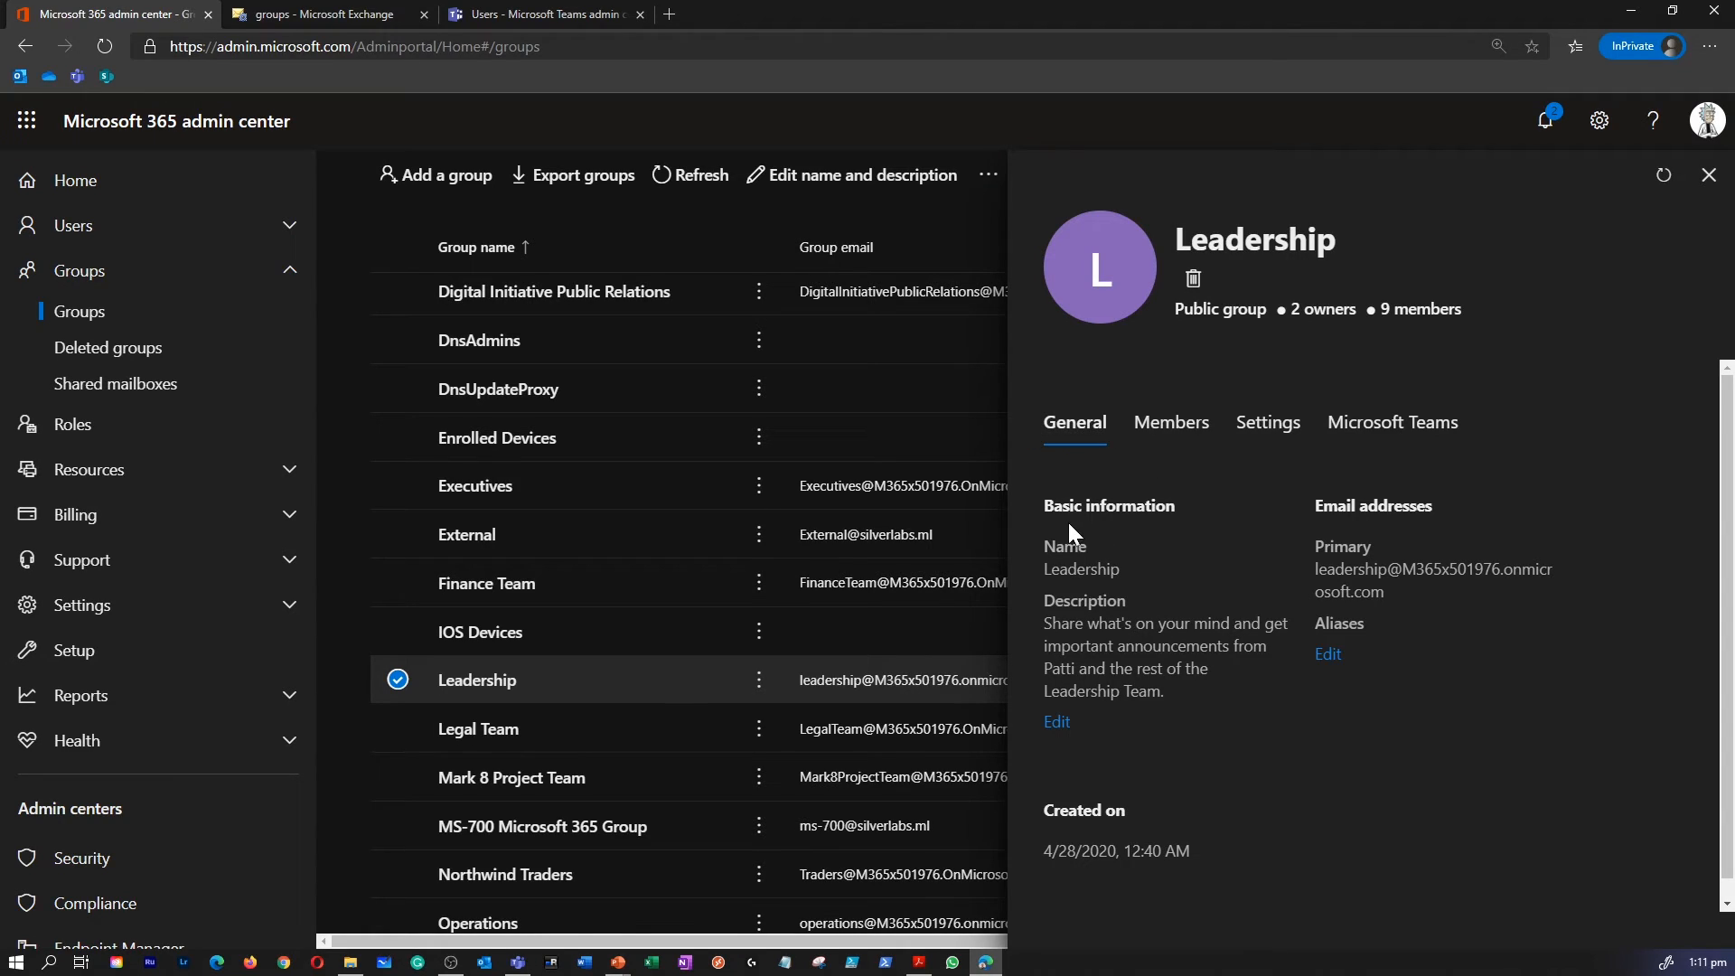
triple_click(1196, 510)
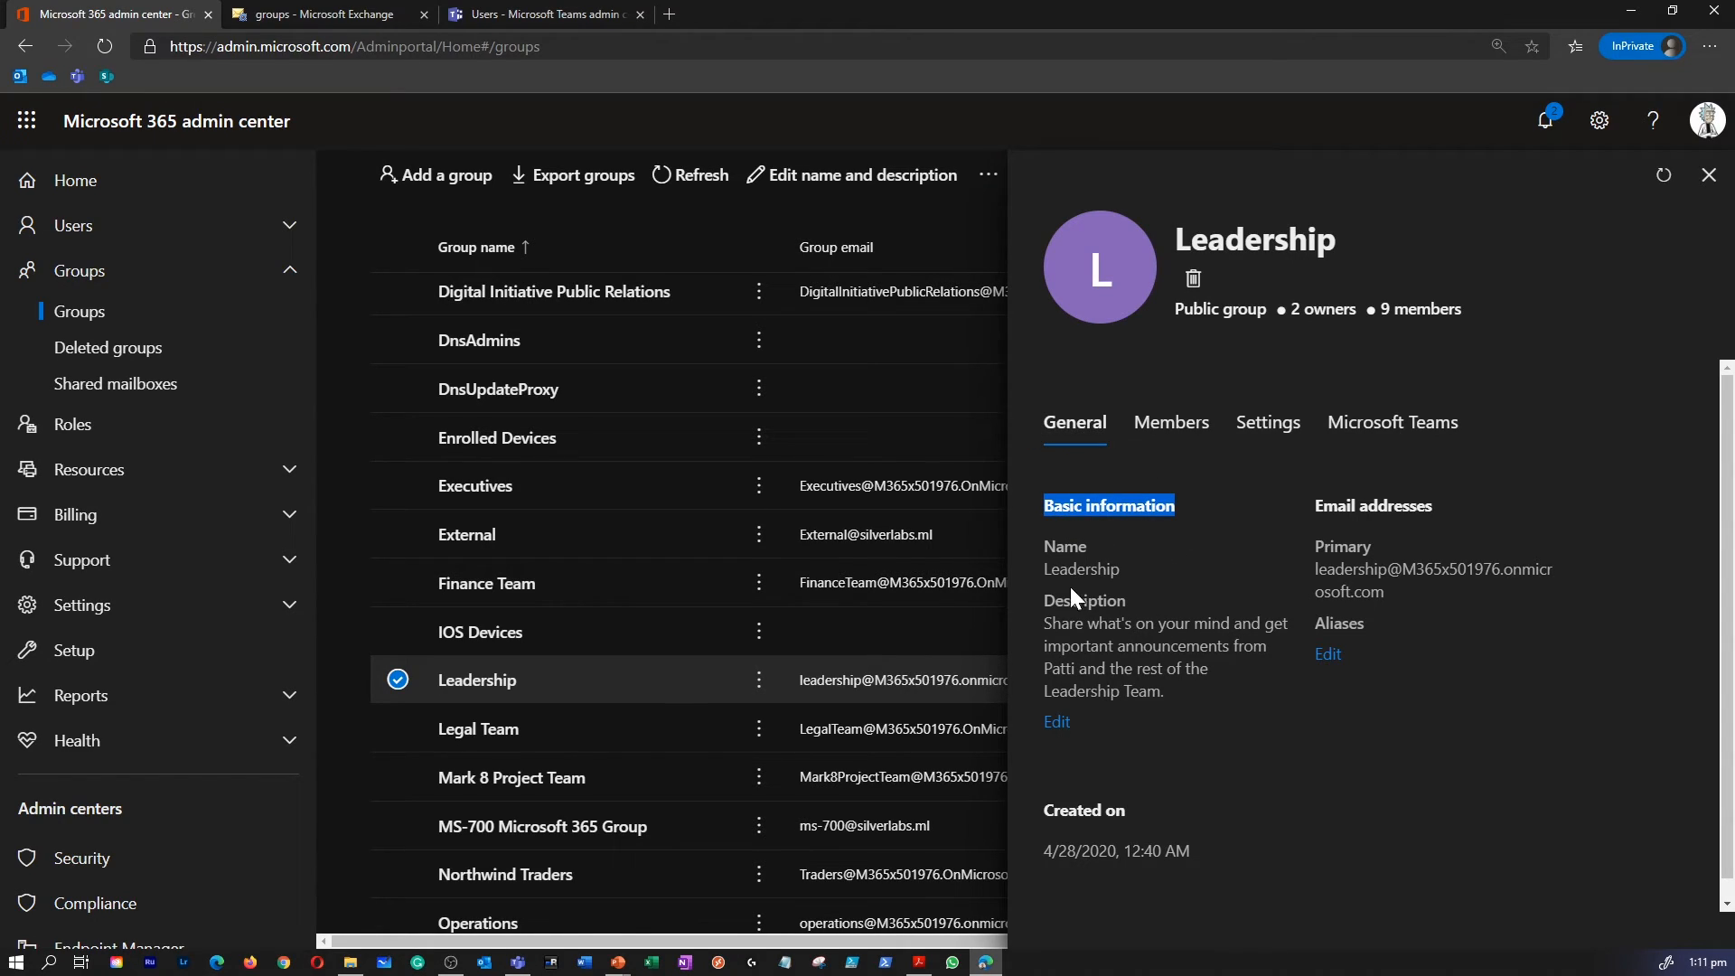
left_click_drag(1059, 569, 1121, 570)
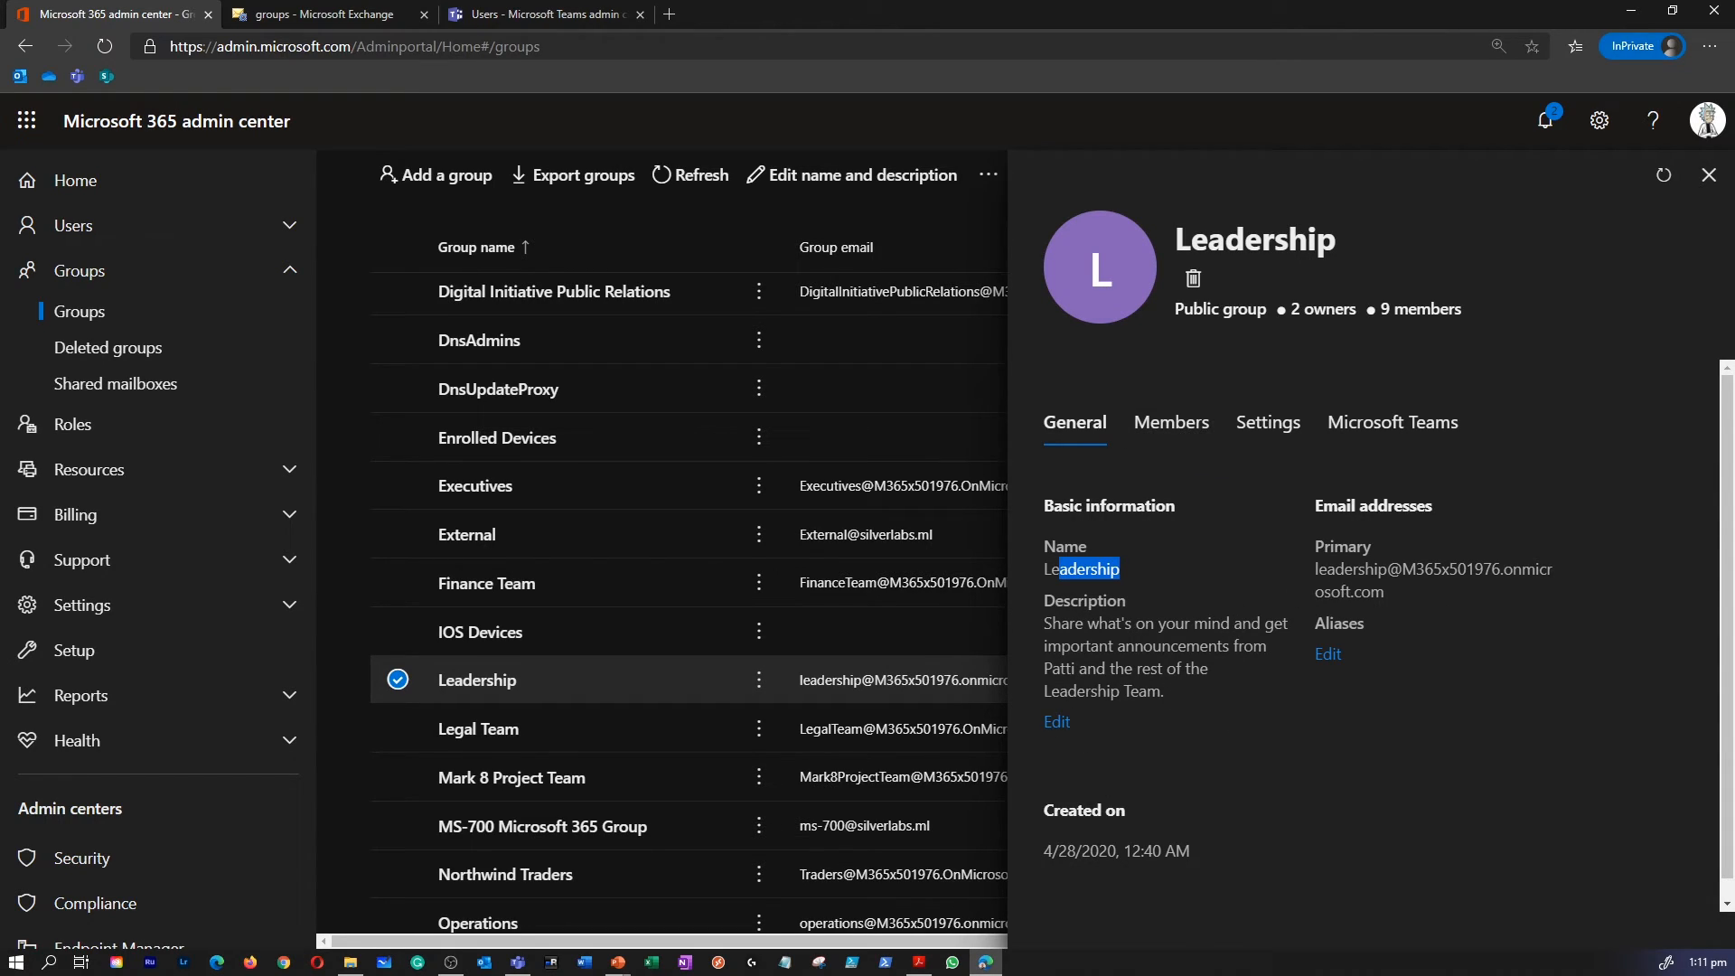
Look at the alias options in the Leadership group's email address editor, then return to the group details
left_click(1328, 654)
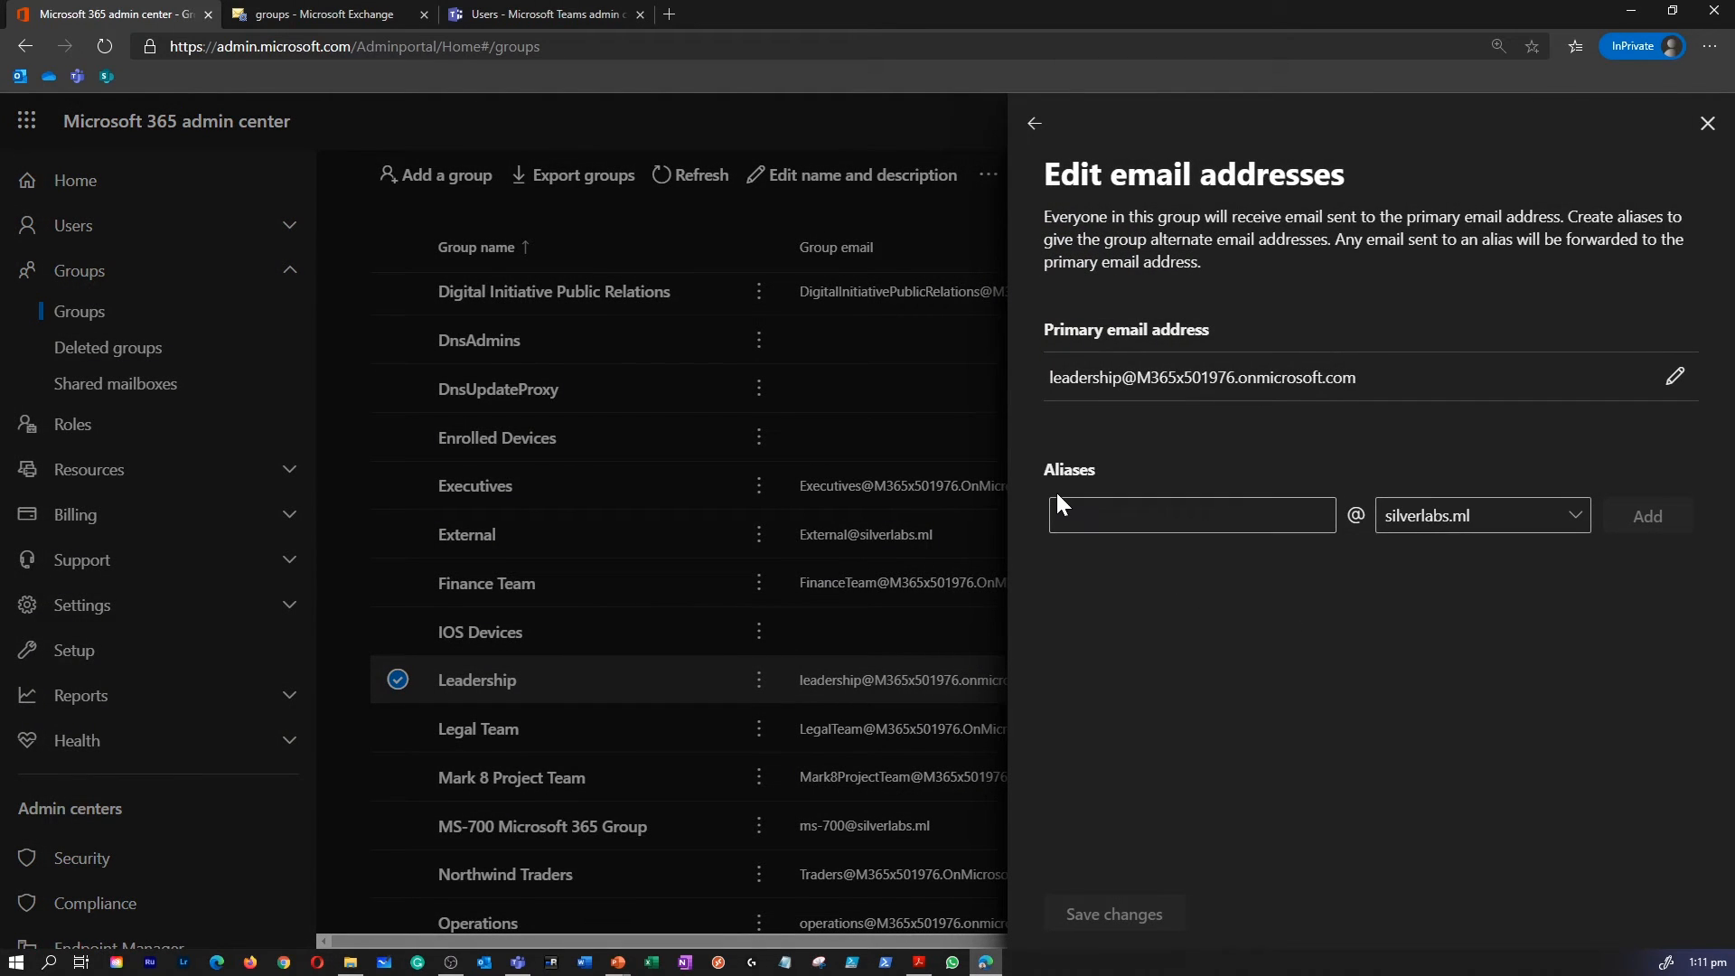
left_click_drag(1055, 470, 1179, 477)
left_click(1037, 125)
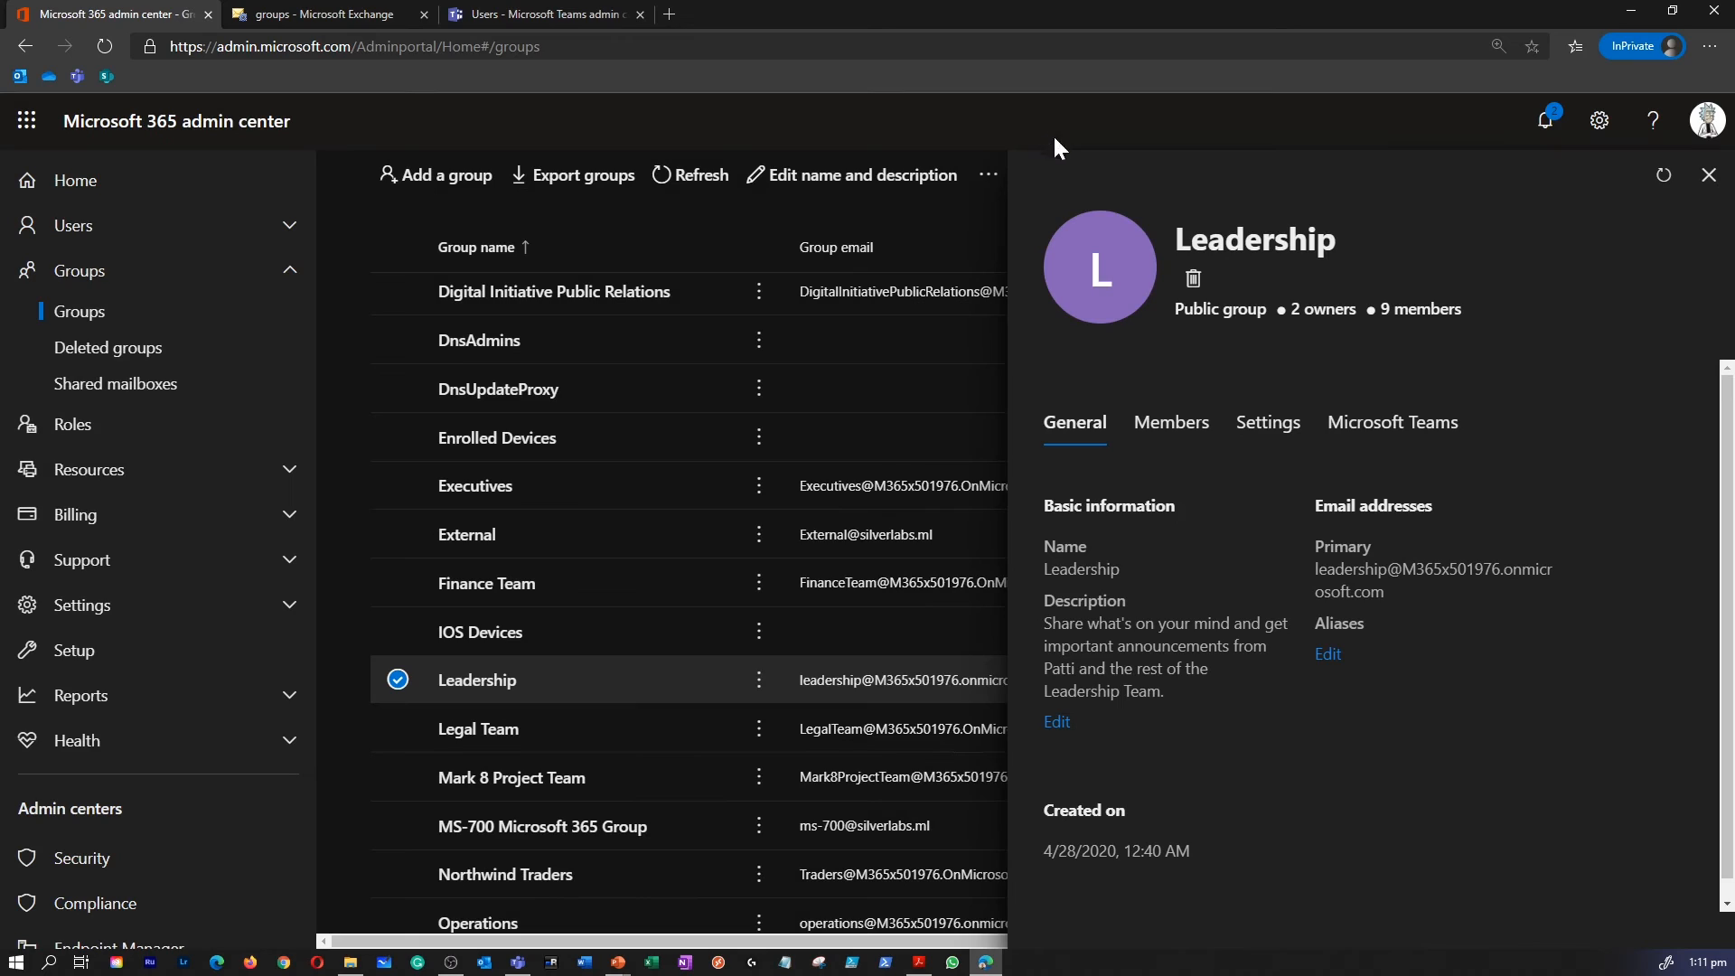
Review the owners and members of the Leadership group
left_click(1180, 425)
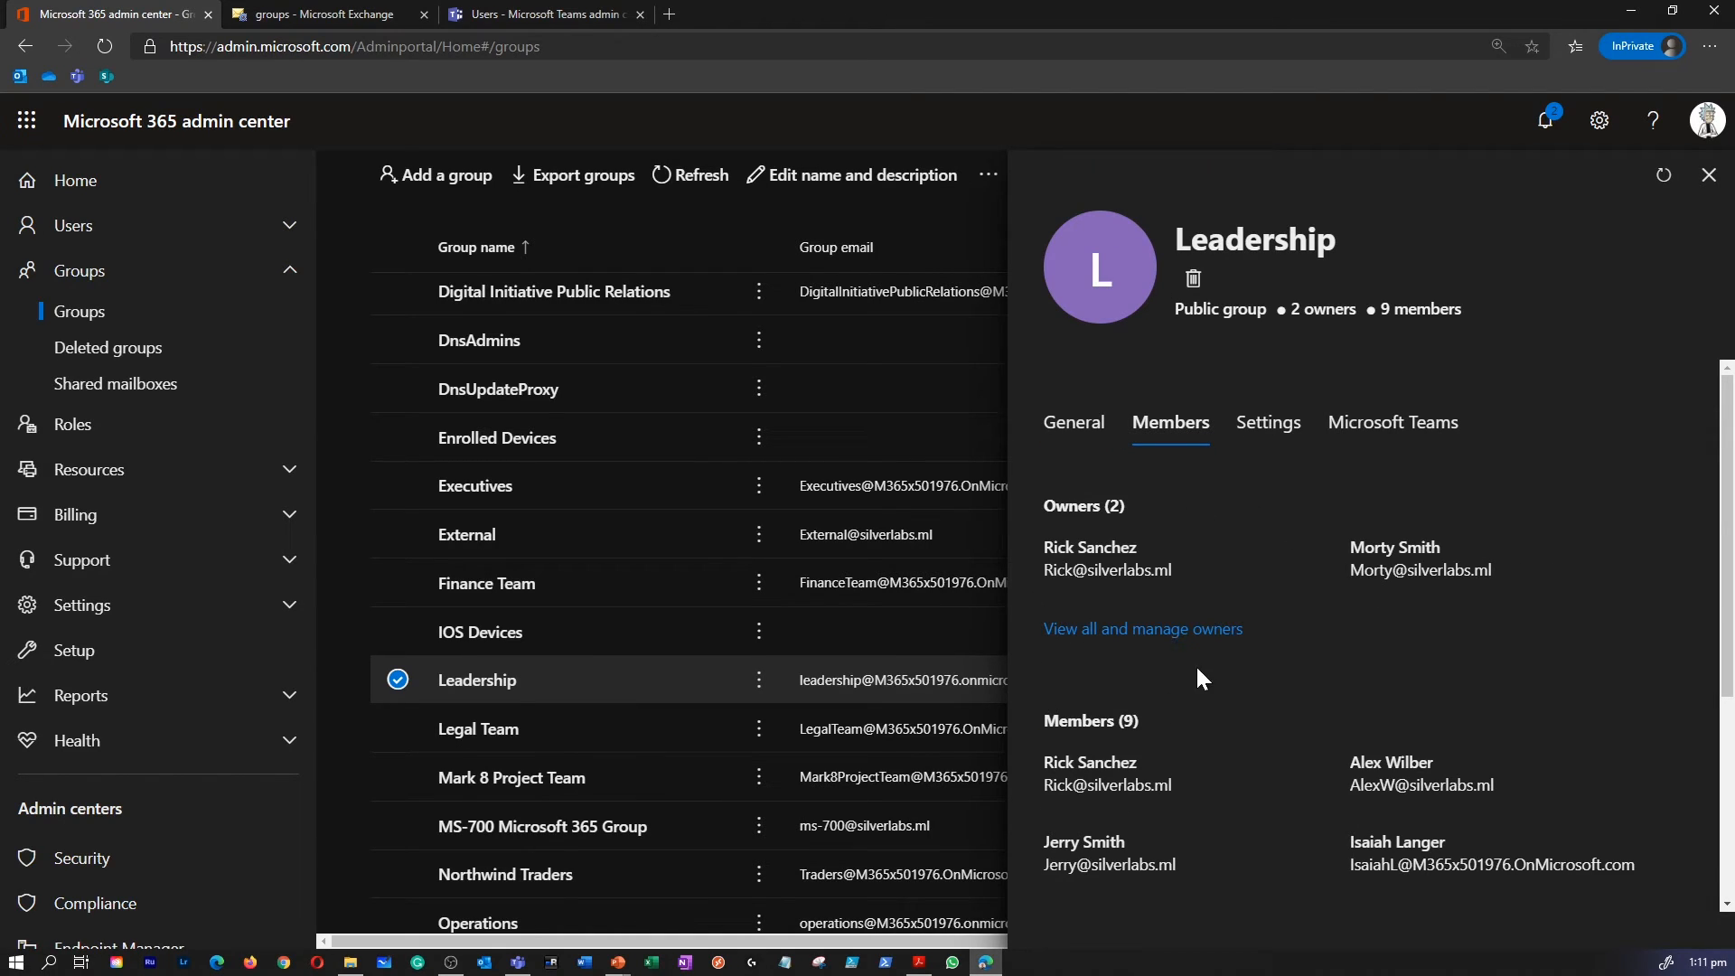
double_click(1129, 549)
left_click_drag(1387, 548, 1452, 555)
scroll(1149, 639, "down", 2)
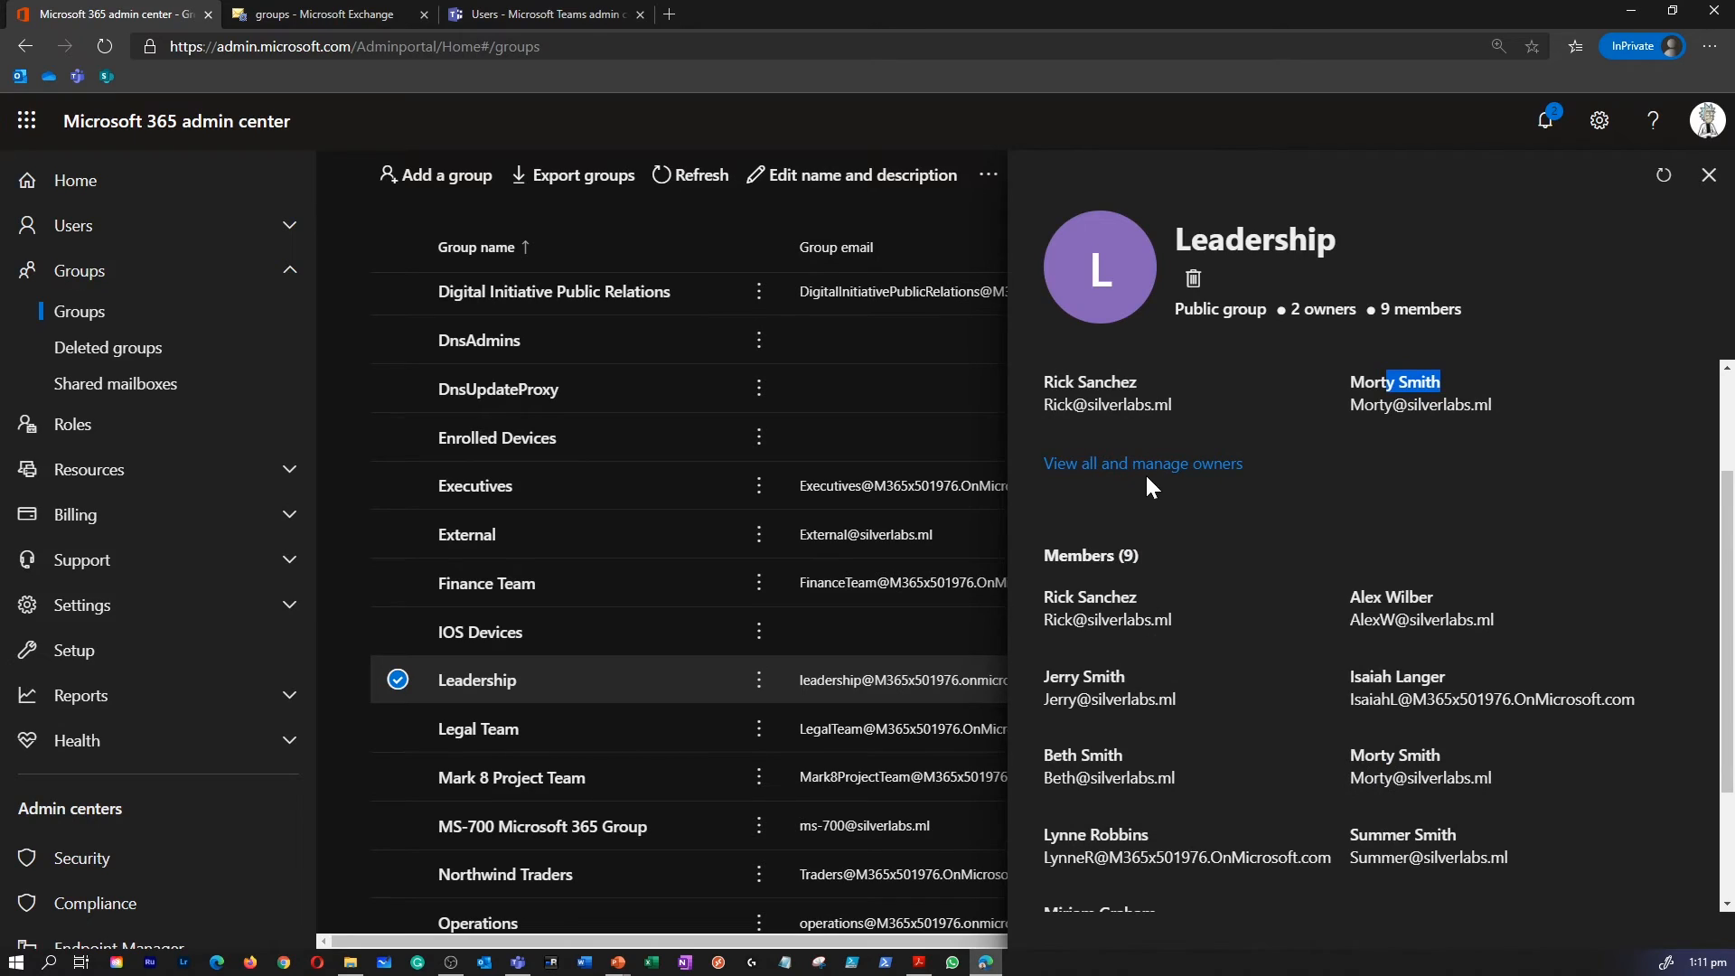
scroll(1147, 497, "down", 2)
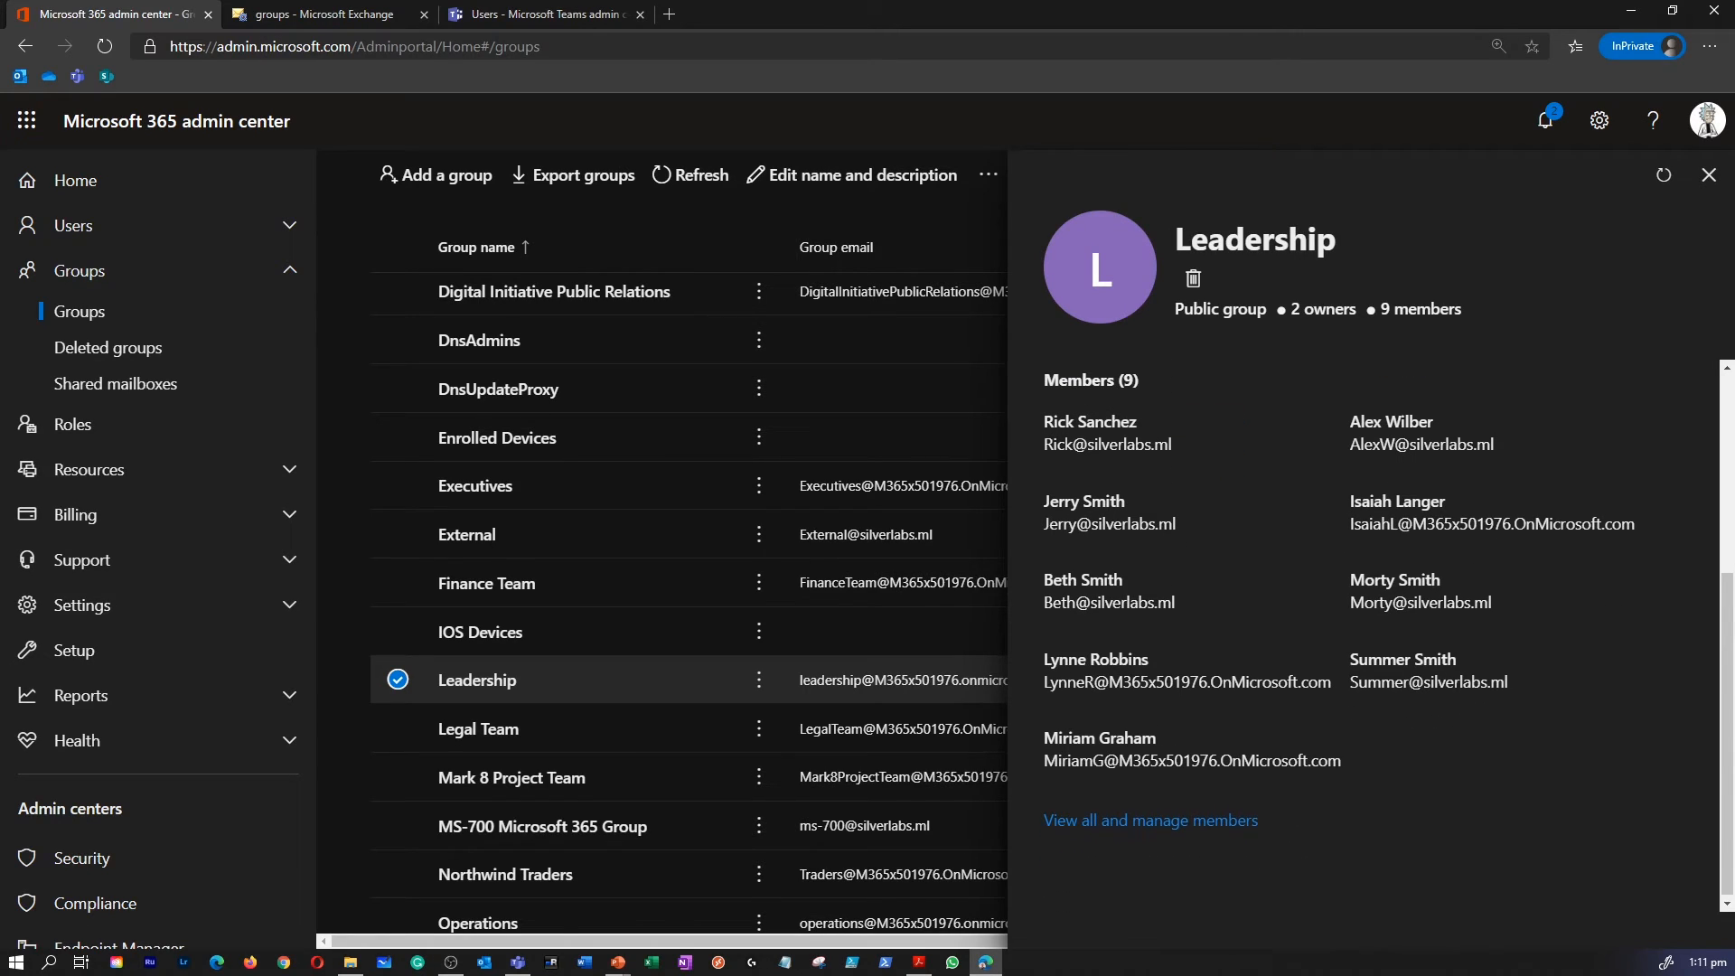
scroll(1146, 511, "up", 4)
Examine the Leadership group's settings for external senders, global address list visibility and privacy
left_click(1274, 431)
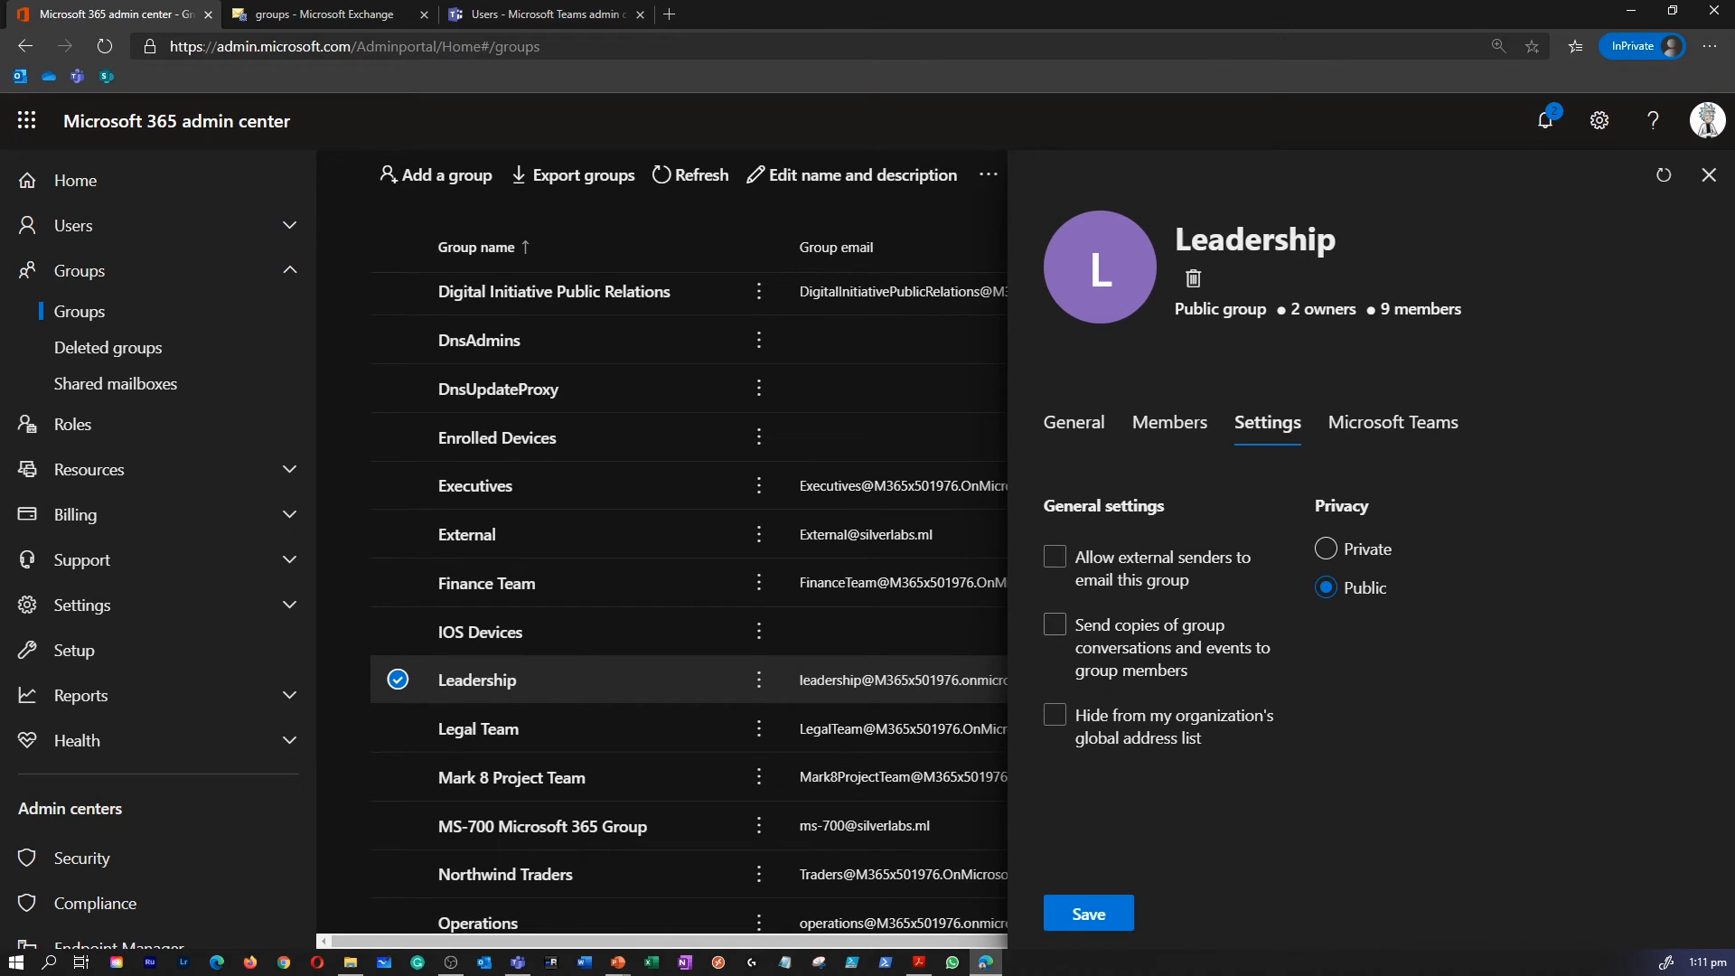
left_click(1137, 585)
left_click(1203, 746)
left_click(1220, 750)
Check the Microsoft Teams details of the Leadership group for the option to create a team
left_click(1412, 434)
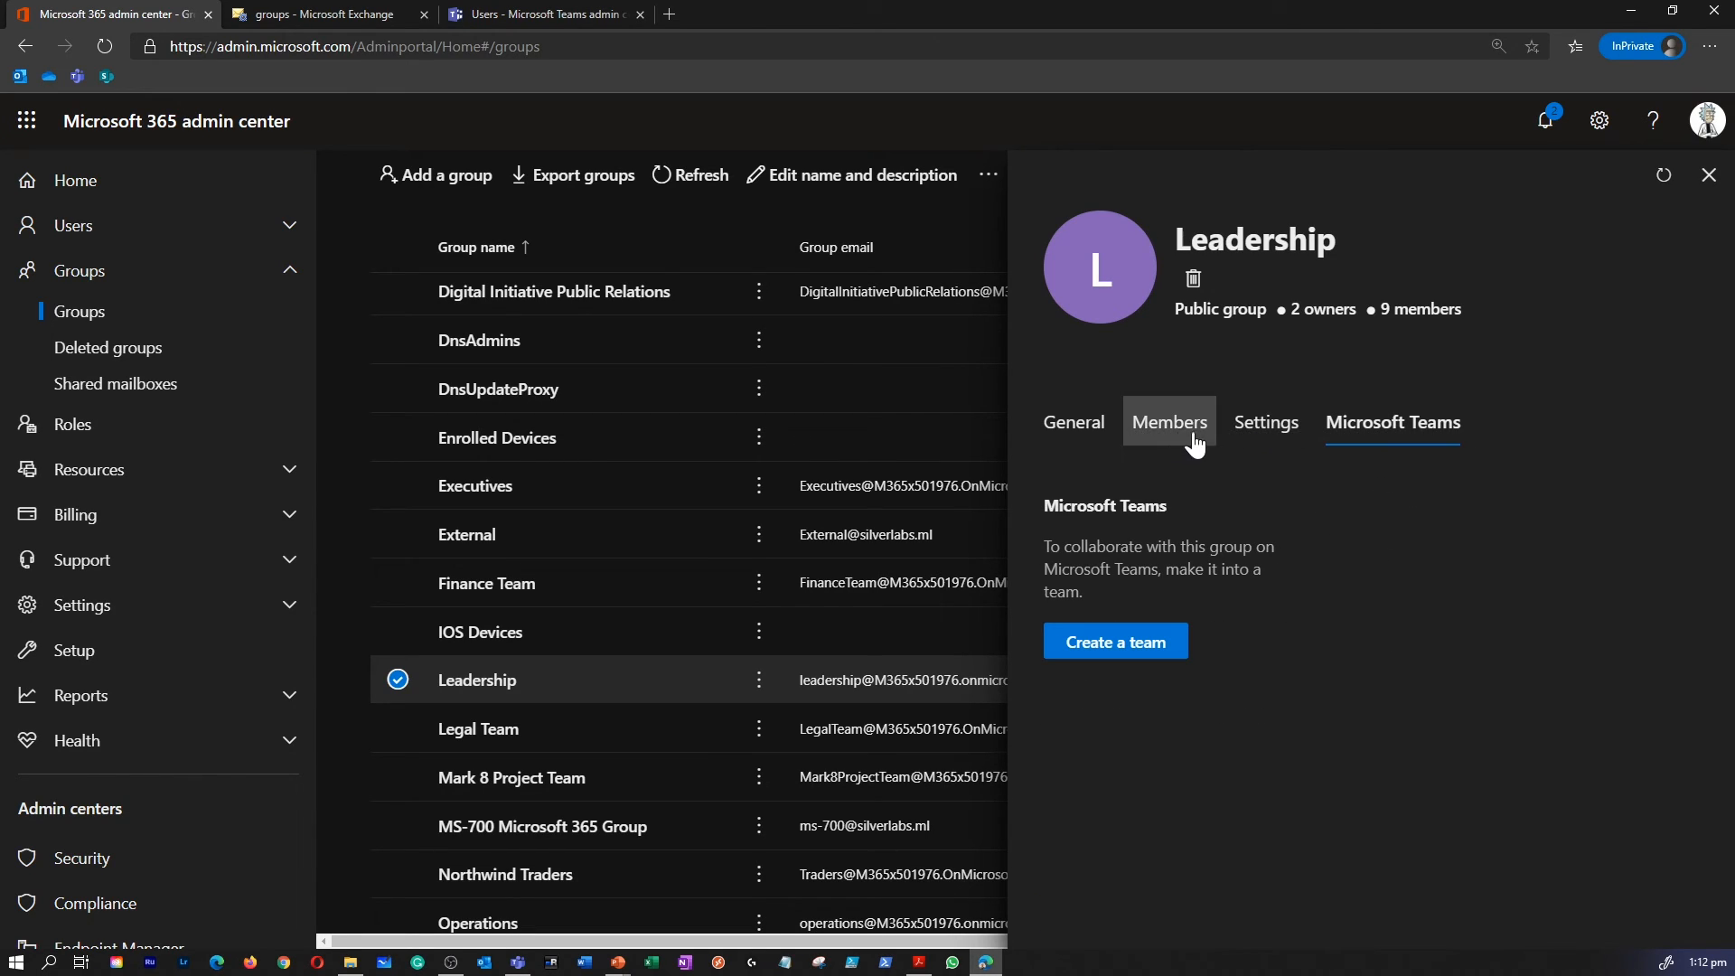
left_click_drag(1190, 240, 1379, 257)
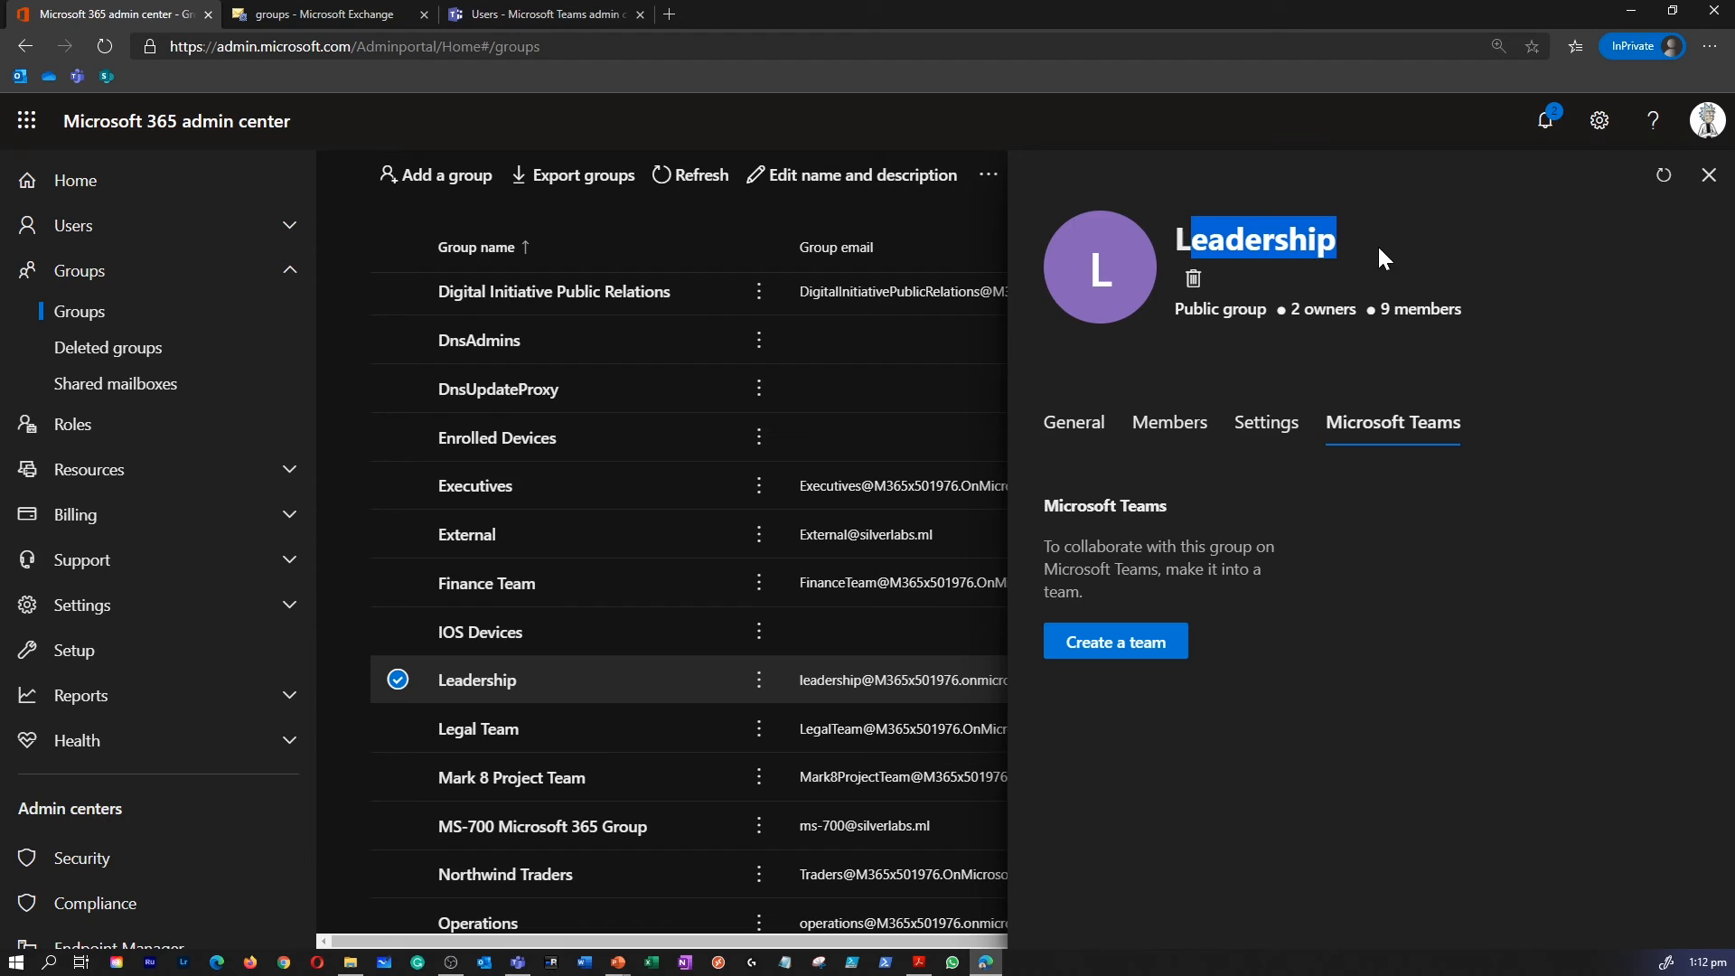